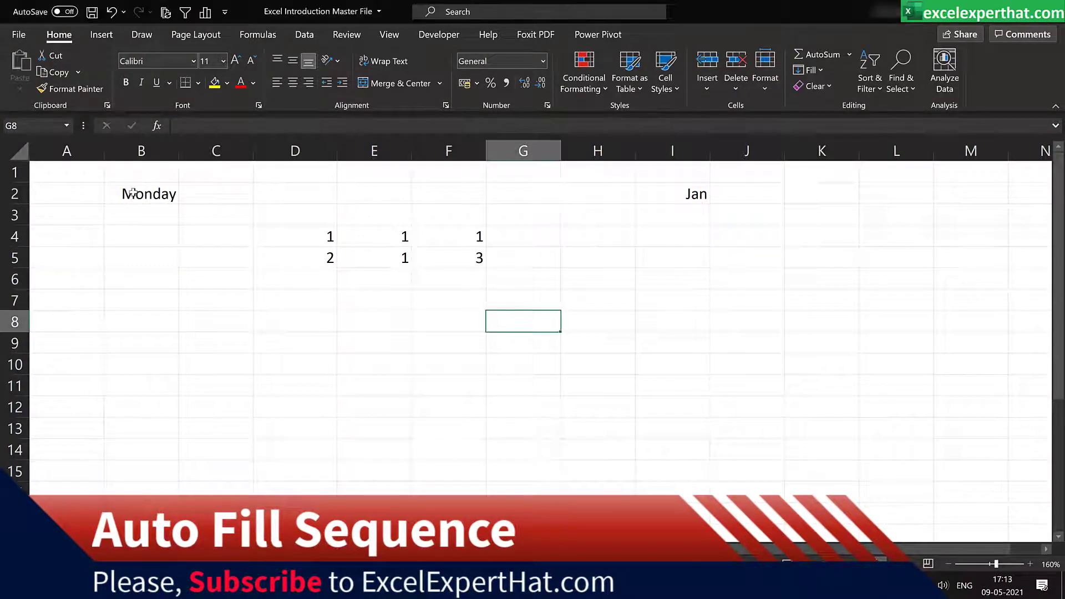
# Step: Fill the weekdays from Monday in B2 down to Sunday in B8 and autofit the width of column B
pyautogui.click(146, 192)
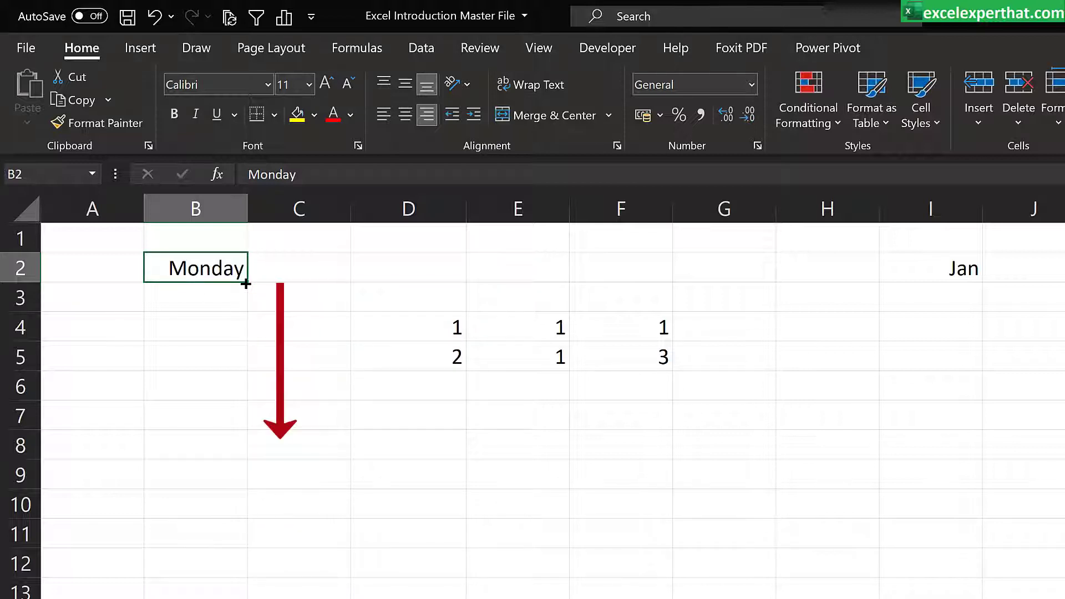
pyautogui.moveTo(245, 284); pyautogui.dragTo(245, 449)
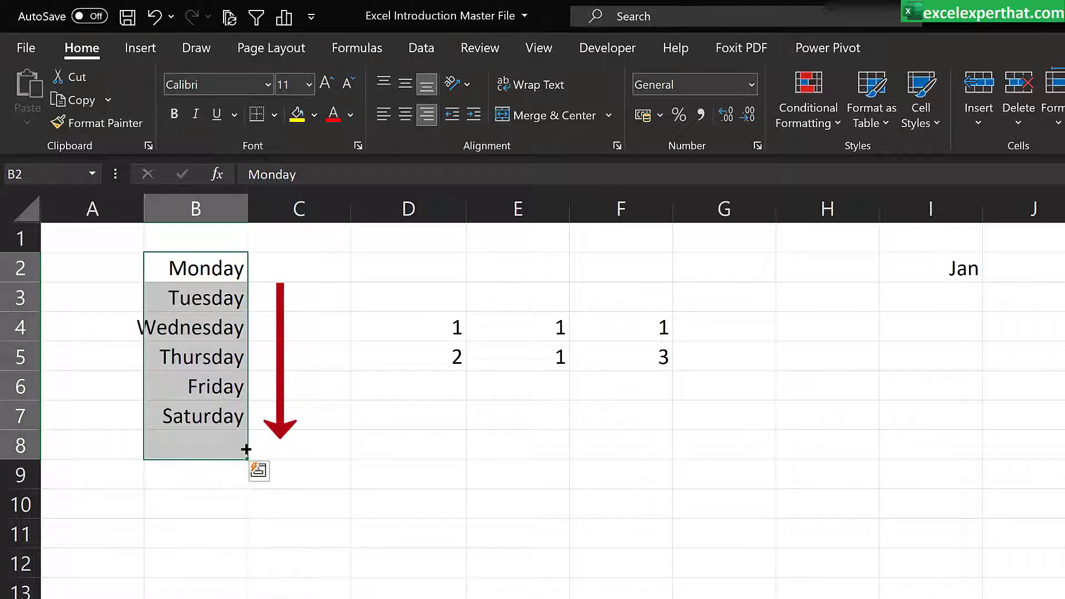
pyautogui.doubleClick(247, 208)
# Step: Fill the weekdays across row 2 from Monday in B2 to Sunday in H2
pyautogui.click(210, 272)
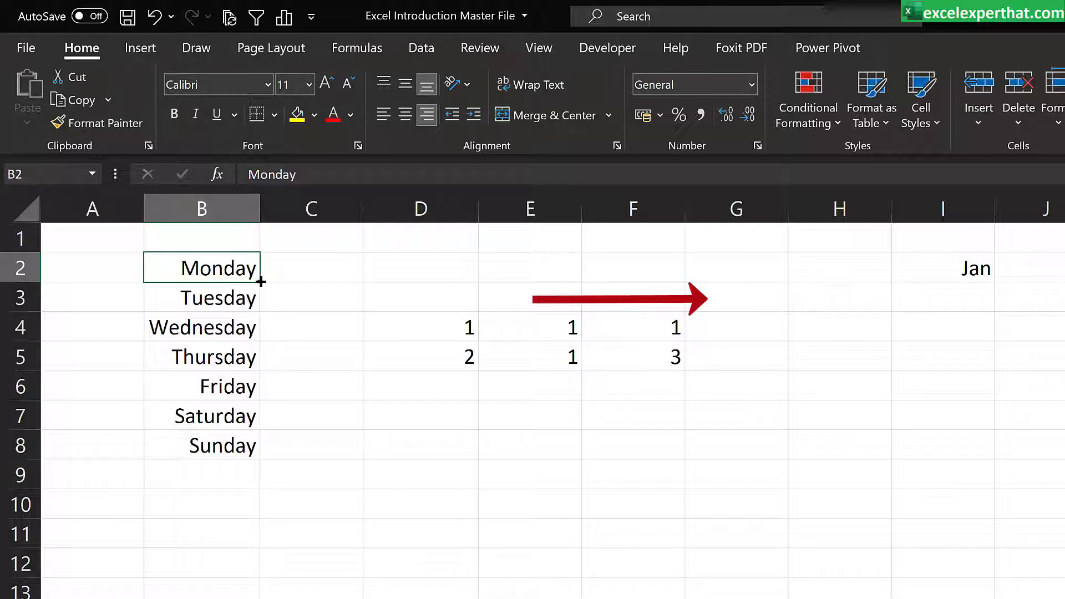
pyautogui.moveTo(260, 281); pyautogui.dragTo(657, 280)
pyautogui.moveTo(738, 280); pyautogui.dragTo(843, 276)
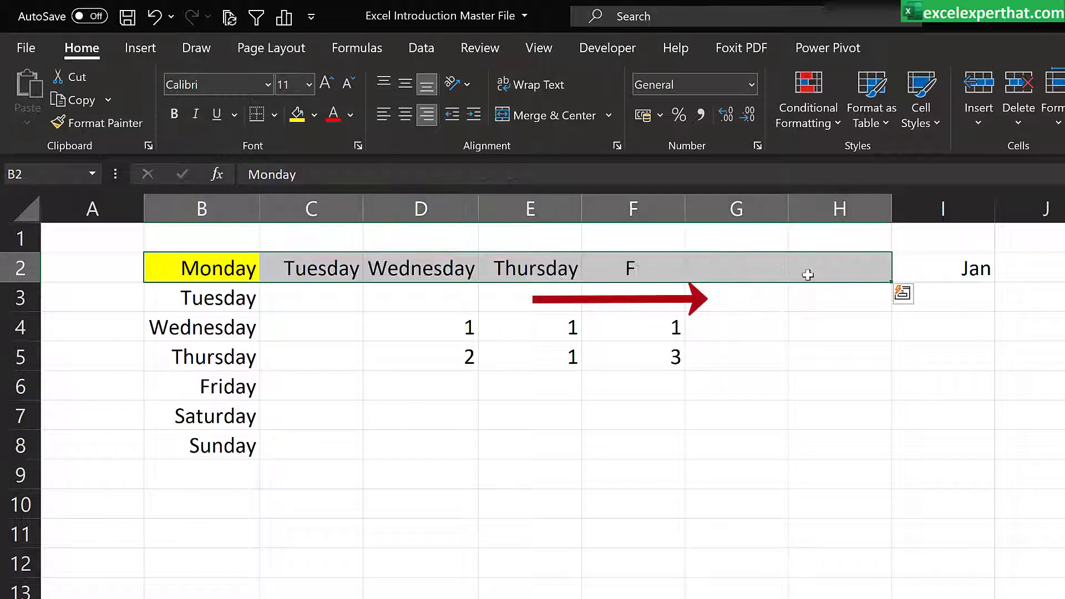
# Step: Copy Monday from B2 into G11 and fill the weekdays backward along row 11 to B11
pyautogui.click(205, 265)
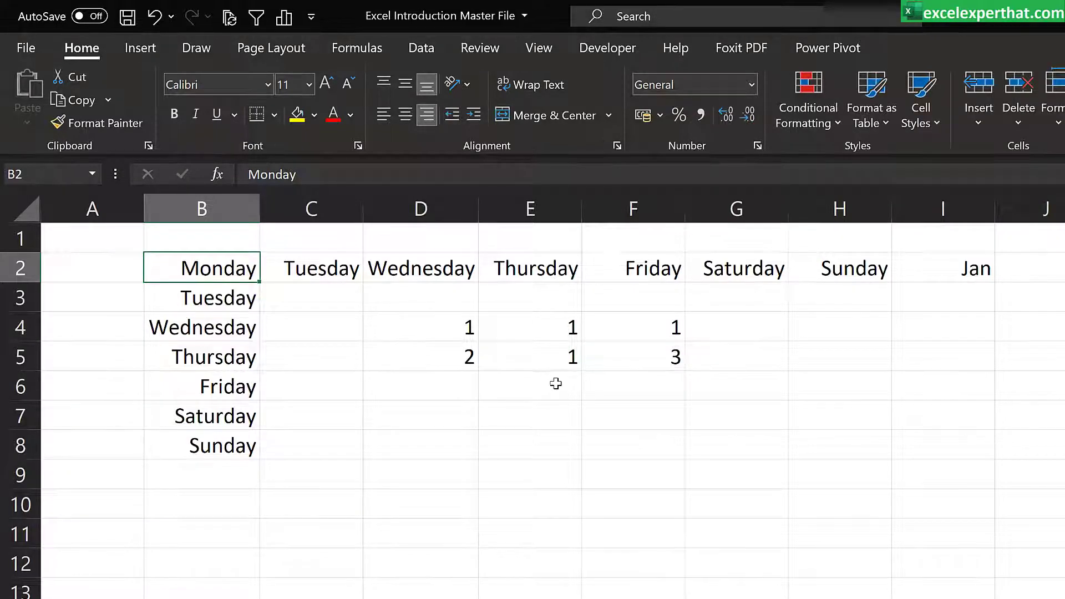
pyautogui.hotkey('ctrl', 'c')
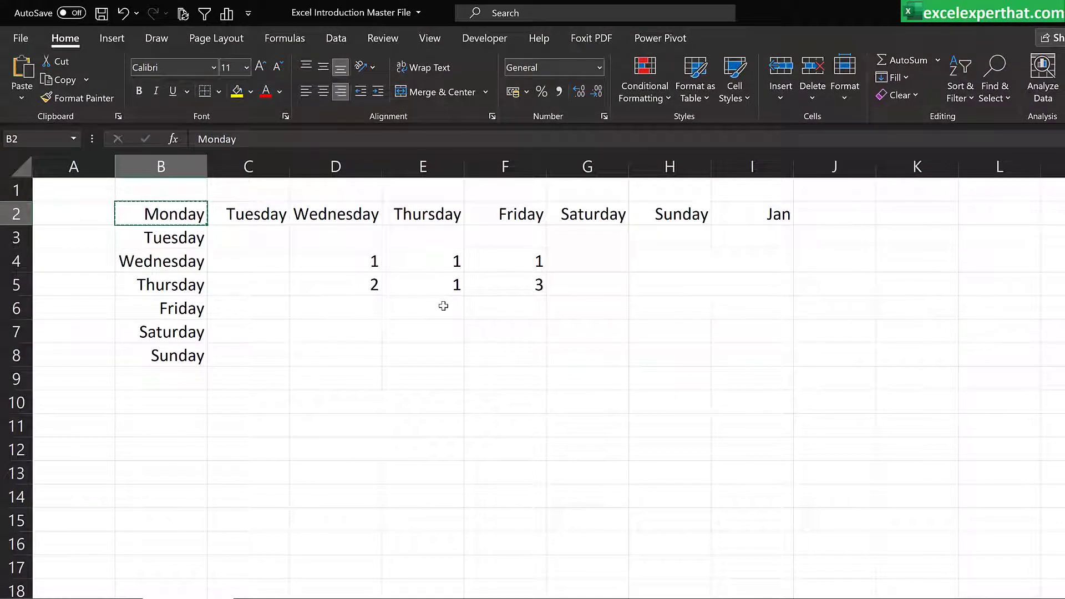
pyautogui.click(590, 427)
pyautogui.hotkey('ctrl', 'v')
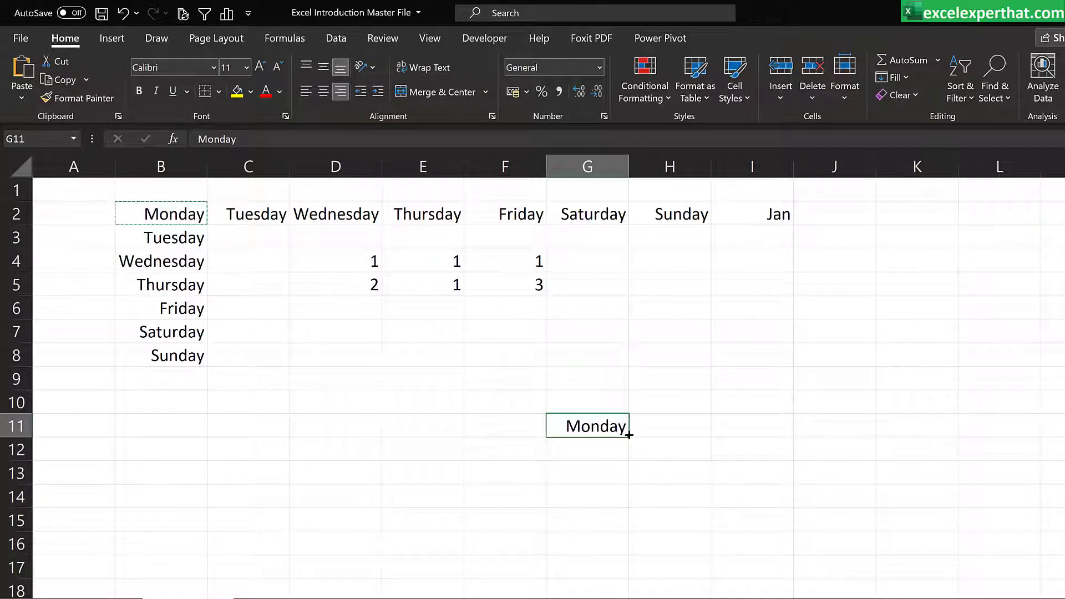
pyautogui.moveTo(537, 434); pyautogui.dragTo(142, 416)
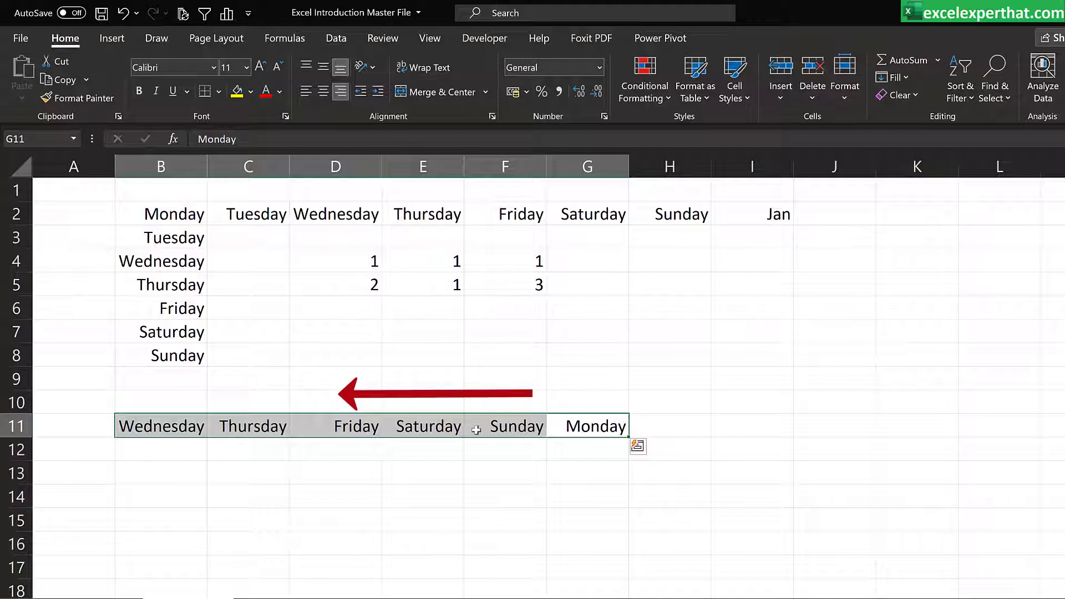
# Step: Fill the weekdays from Monday in G11 down to G16, across to J11 and up to G7
pyautogui.click(615, 430)
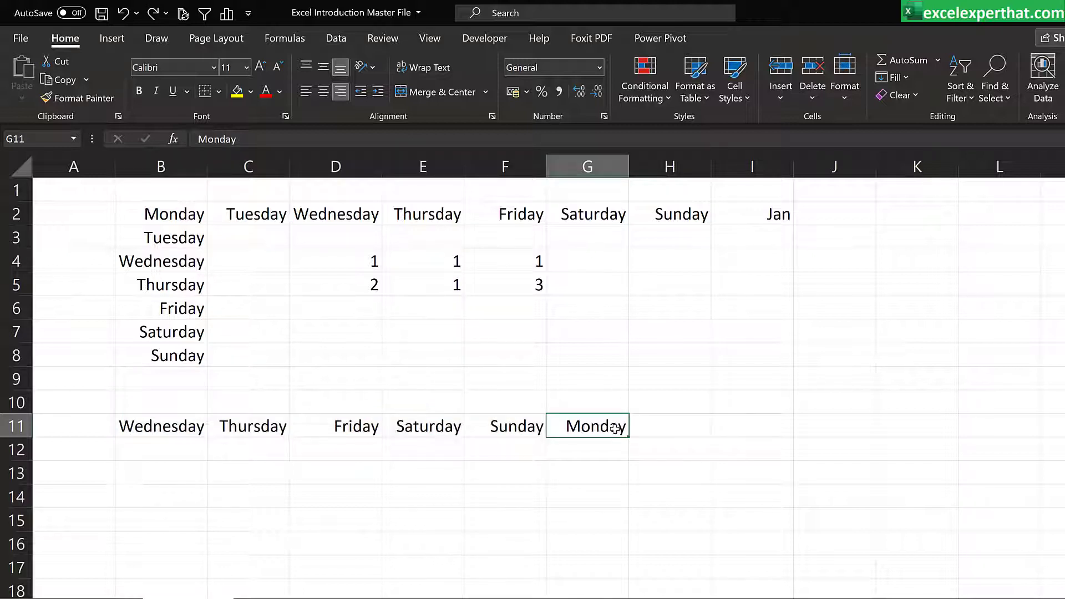
pyautogui.moveTo(626, 454); pyautogui.dragTo(634, 551)
pyautogui.click(678, 456)
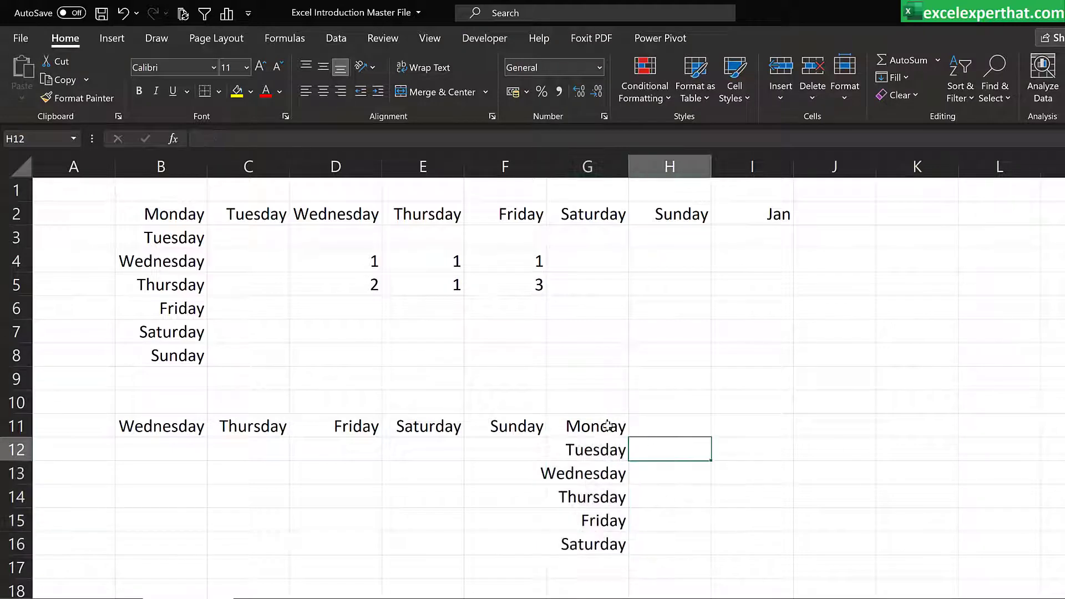
pyautogui.click(607, 427)
pyautogui.moveTo(628, 437); pyautogui.dragTo(871, 434)
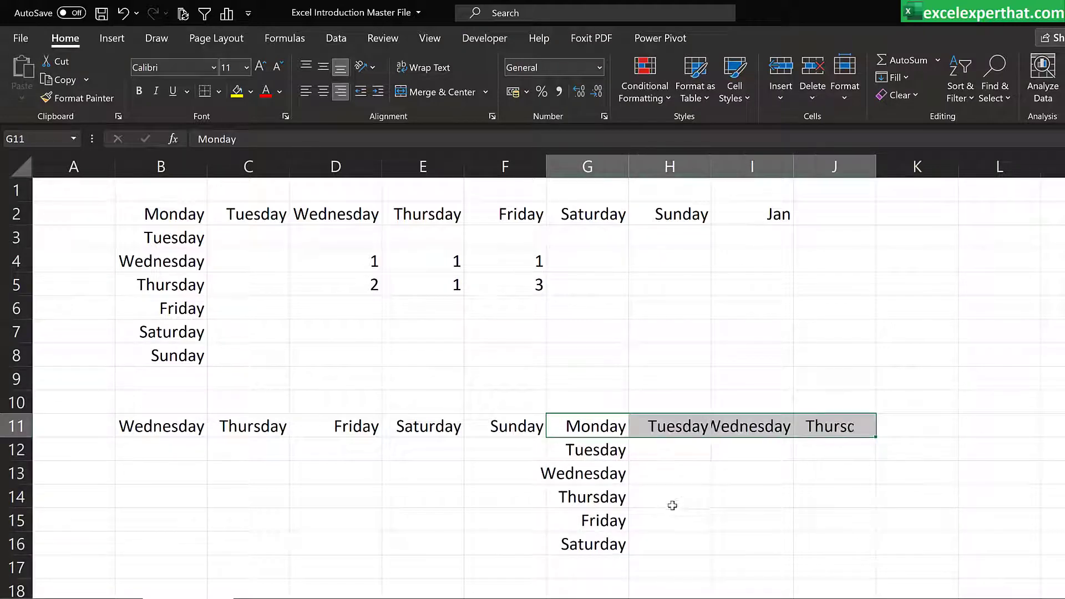
pyautogui.click(672, 499)
pyautogui.click(610, 428)
pyautogui.moveTo(627, 438); pyautogui.dragTo(631, 321)
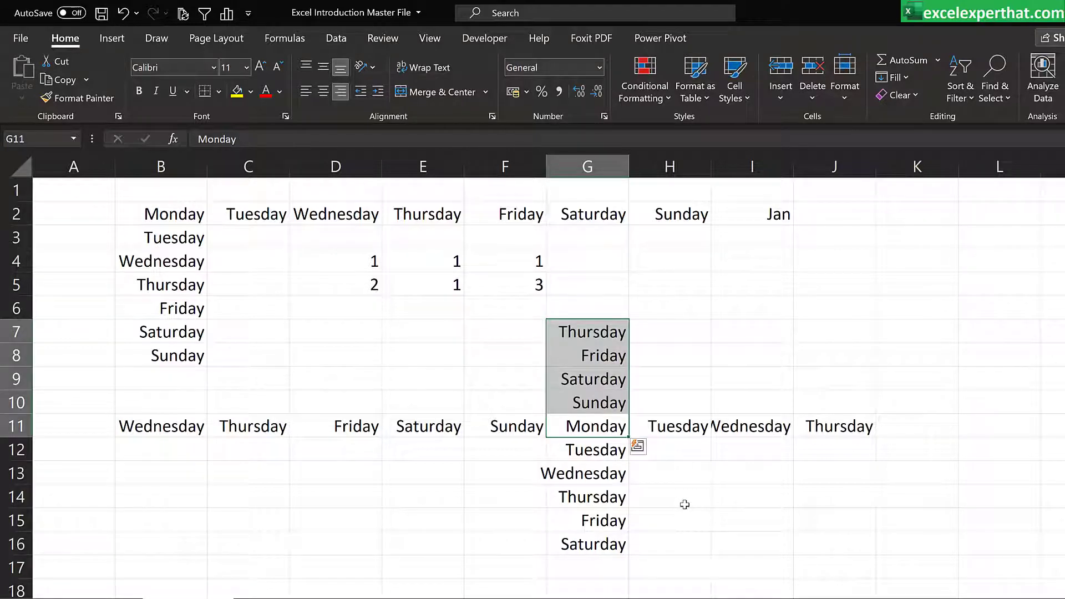
# Step: Undo the weekday fills around G11, the copied Monday and the weekday fill across row 2
pyautogui.hotkey('ctrl', 'z')
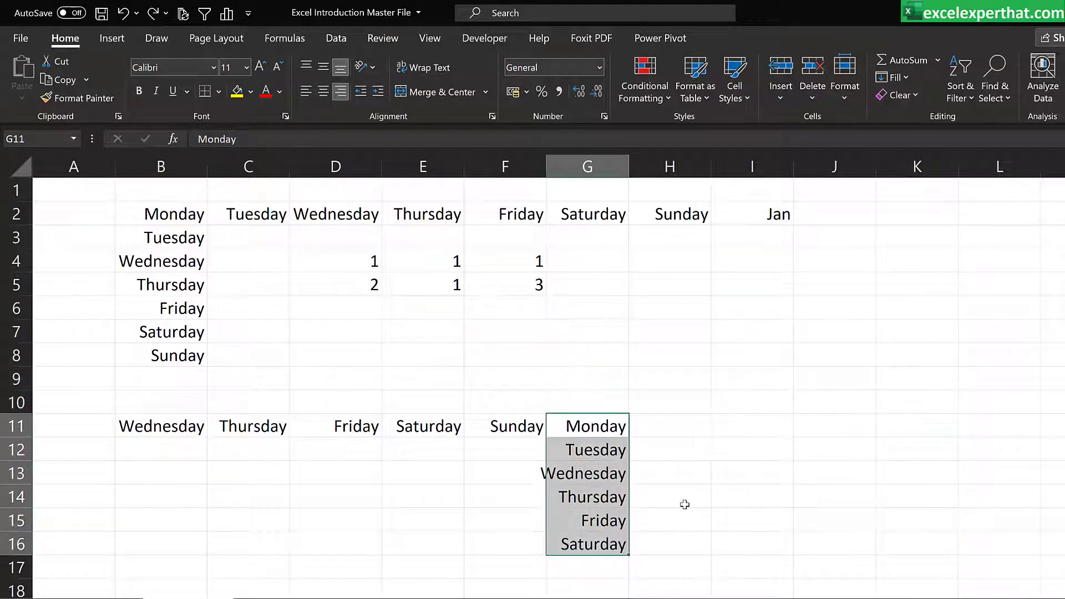
pyautogui.hotkey('ctrl', 'z')
pyautogui.hotkey('ctrl', 'z')
pyautogui.hotkey('ctrl', 'z')
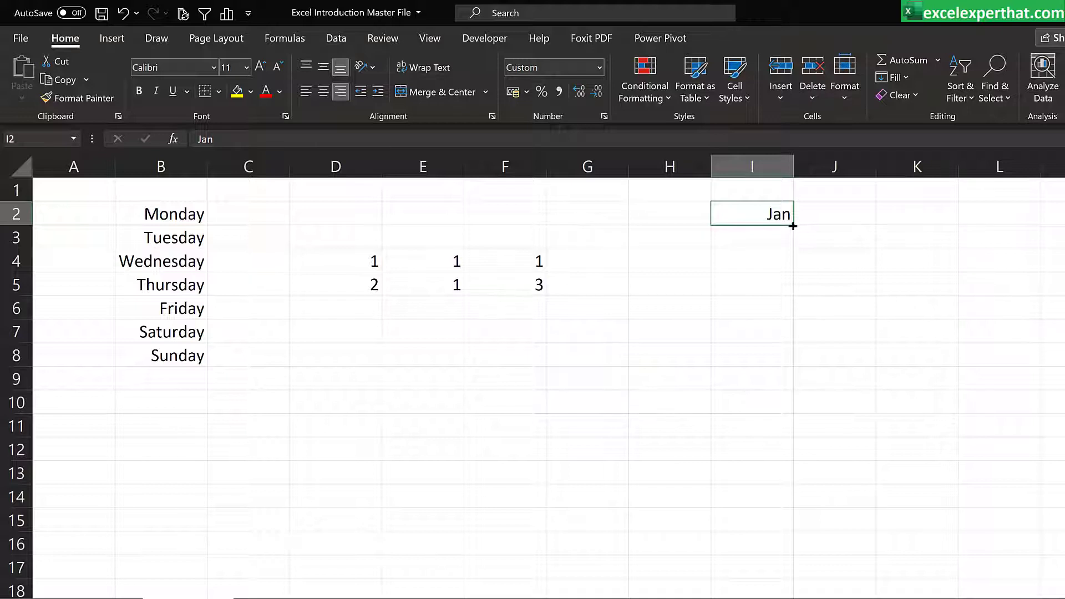
# Step: Fill the months from Jan in I2 down to Dec in I13
pyautogui.moveTo(791, 226); pyautogui.dragTo(788, 492)
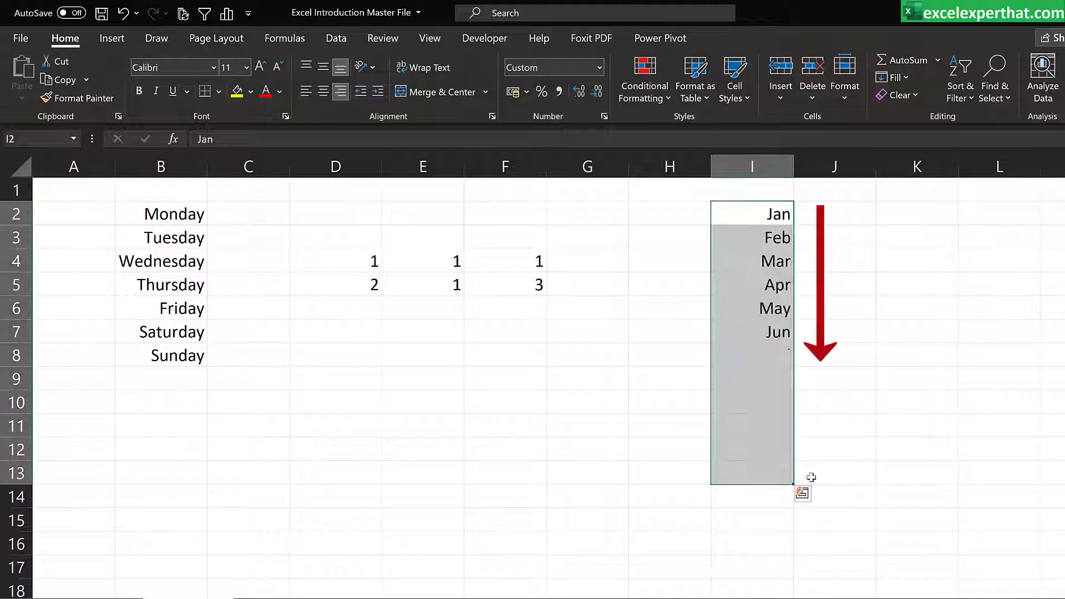
pyautogui.click(1008, 357)
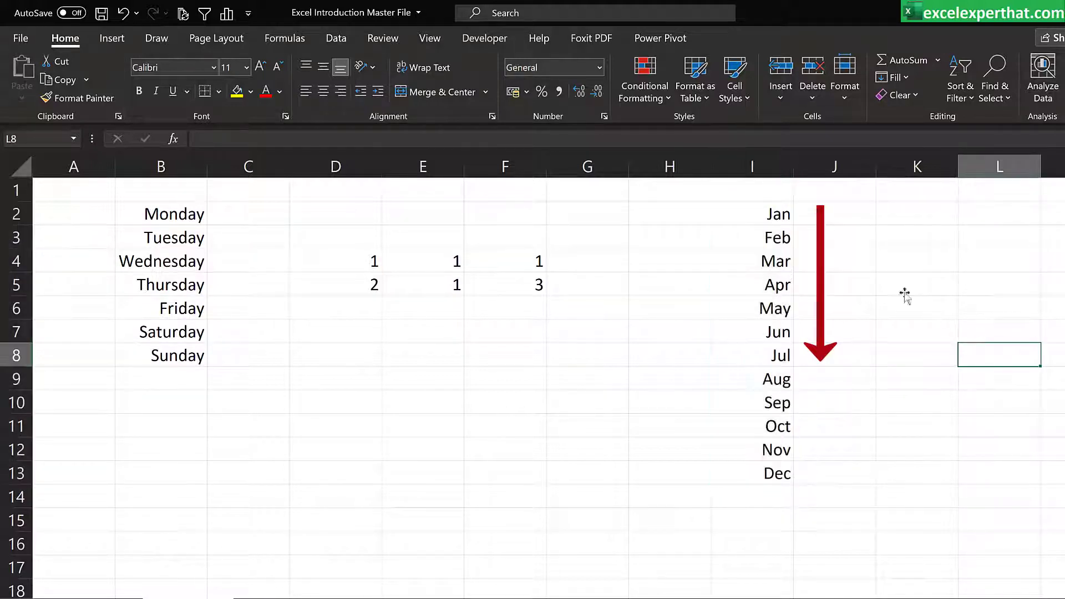
# Step: Change the entry in I2 to Jan 21
pyautogui.click(773, 213)
pyautogui.click(307, 132)
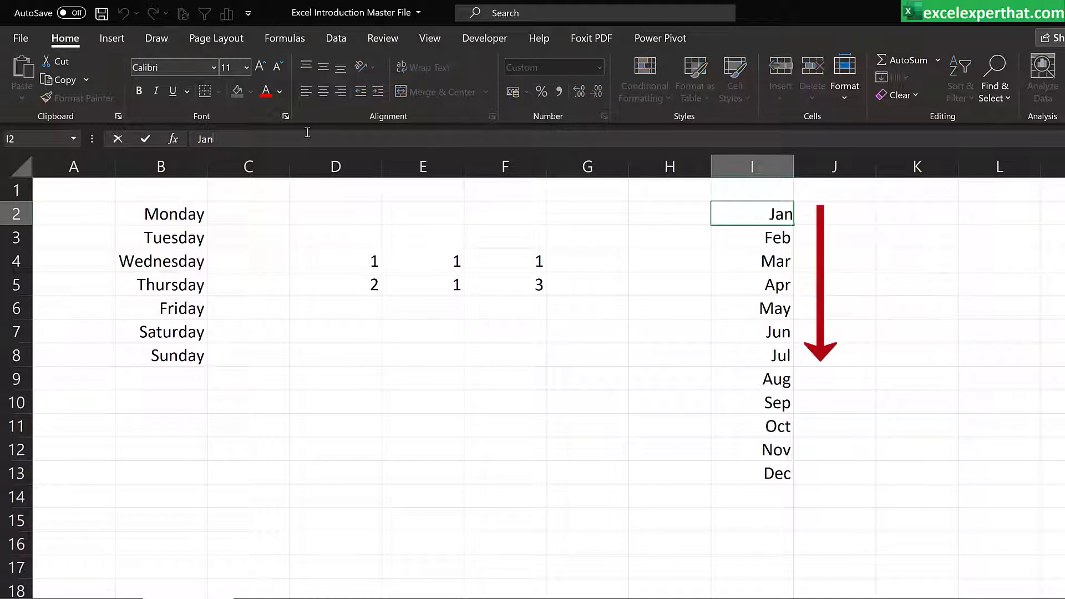
pyautogui.write('21')
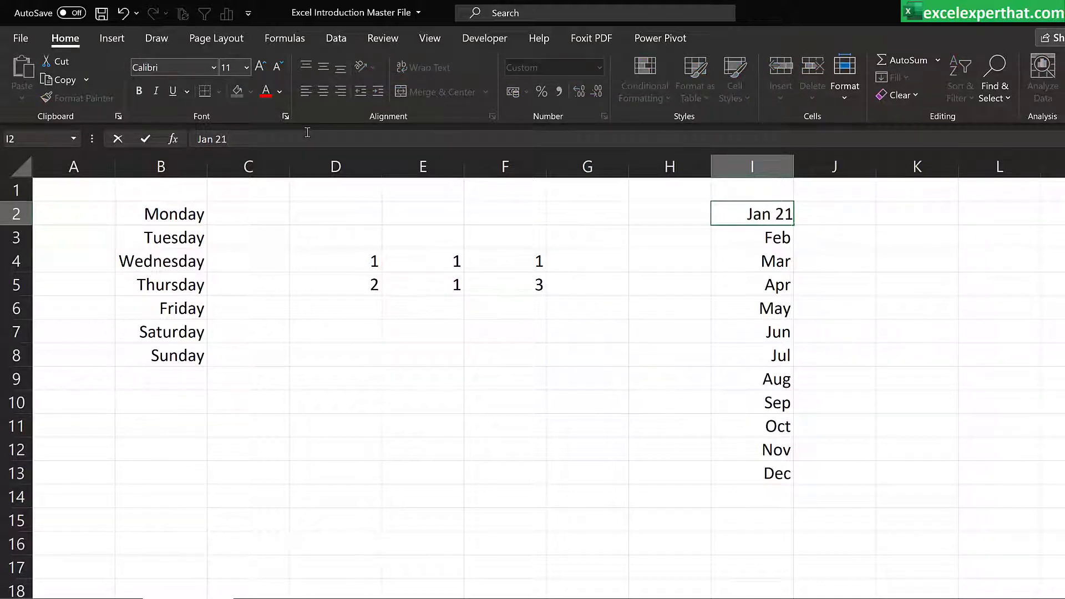
pyautogui.press('Return')
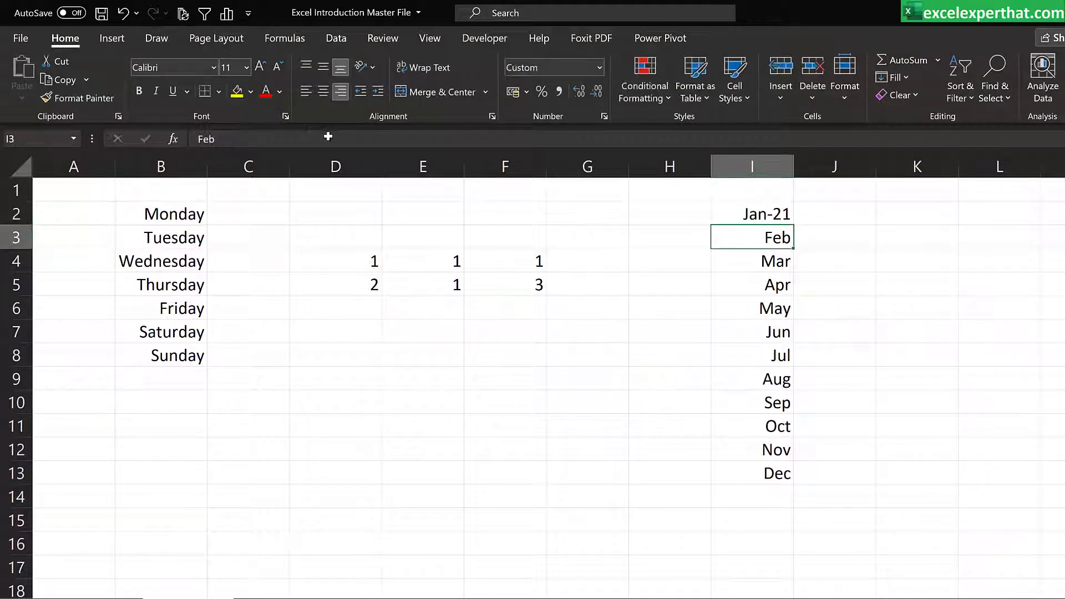
# Step: Fill the month-year series from I2 down to Apr-22 in I17
pyautogui.click(765, 214)
pyautogui.moveTo(792, 226); pyautogui.dragTo(794, 484)
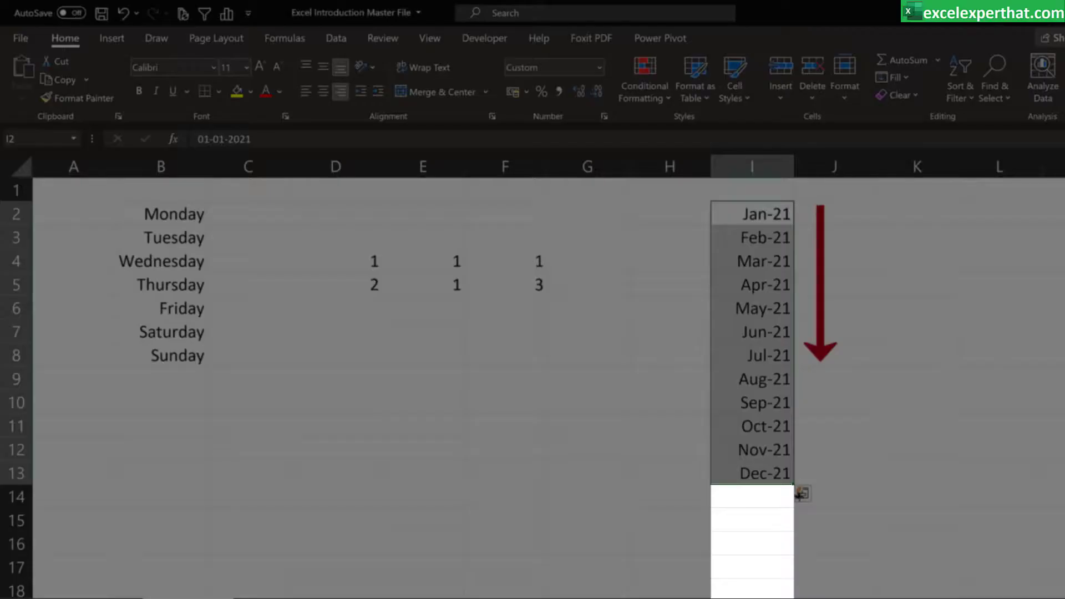
pyautogui.moveTo(791, 499); pyautogui.dragTo(794, 577)
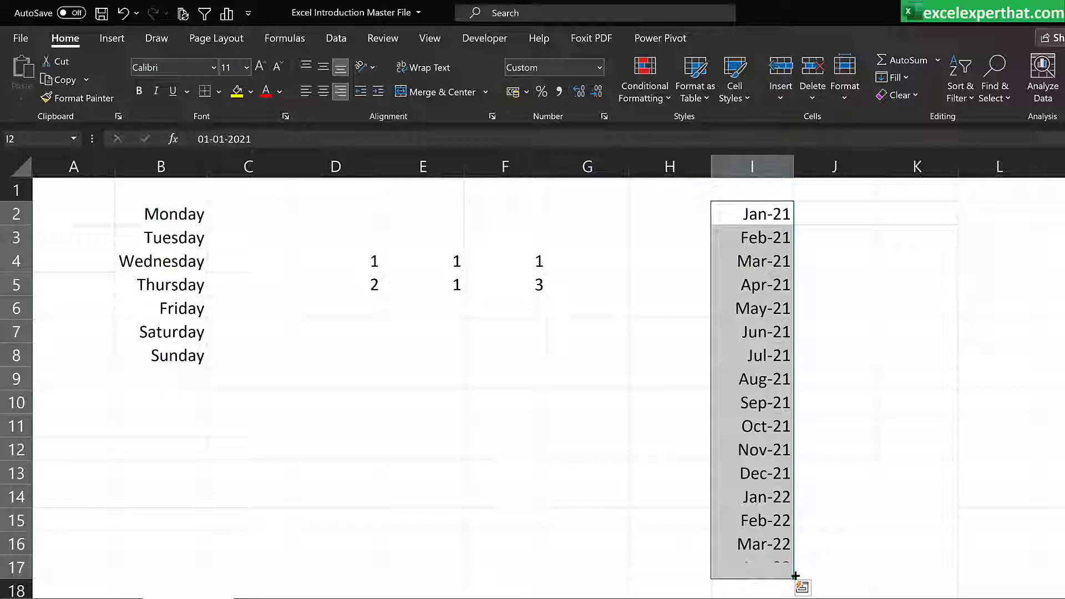
pyautogui.click(855, 504)
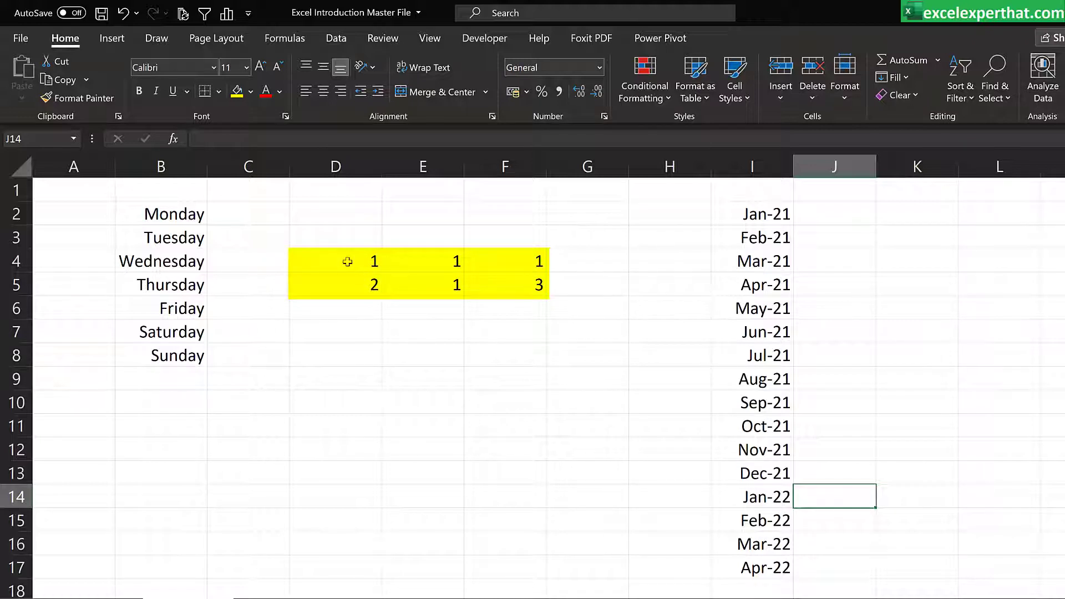
pyautogui.moveTo(347, 262); pyautogui.dragTo(344, 282)
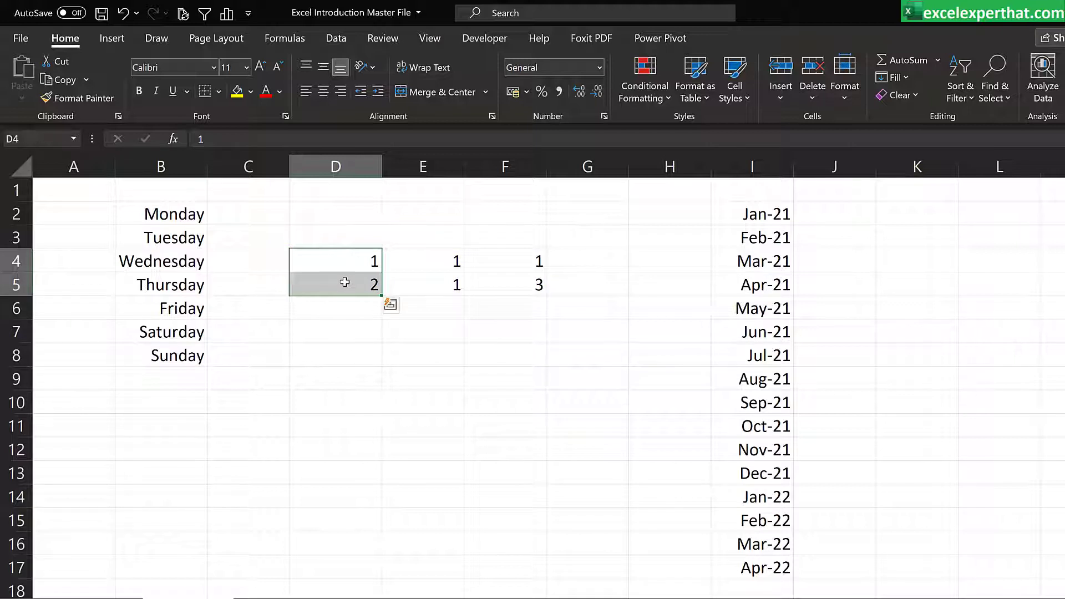
pyautogui.moveTo(426, 256); pyautogui.dragTo(426, 278)
pyautogui.moveTo(519, 263); pyautogui.dragTo(518, 292)
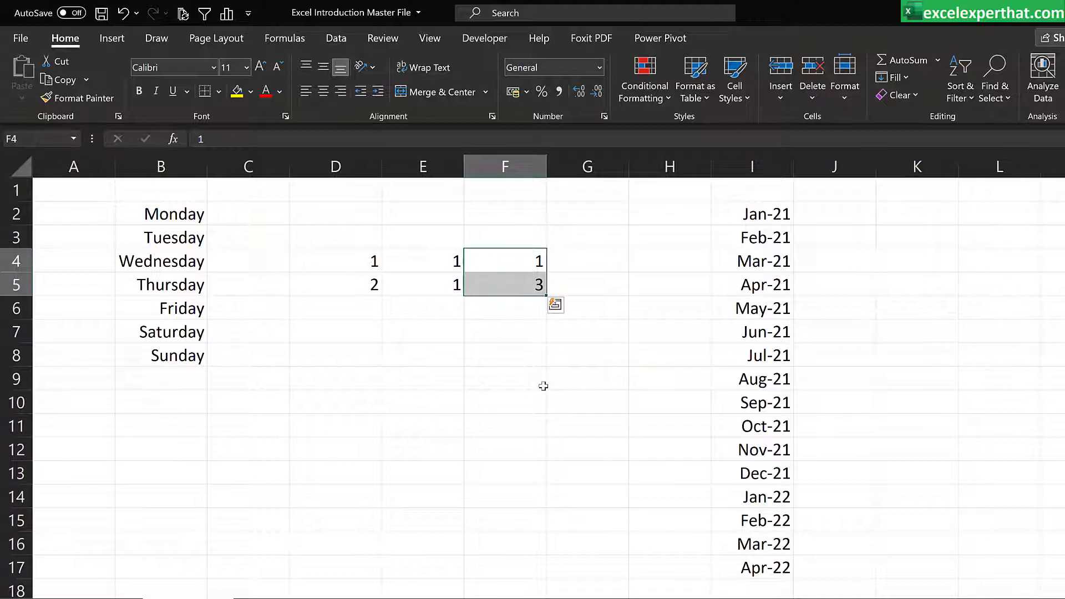
pyautogui.click(568, 279)
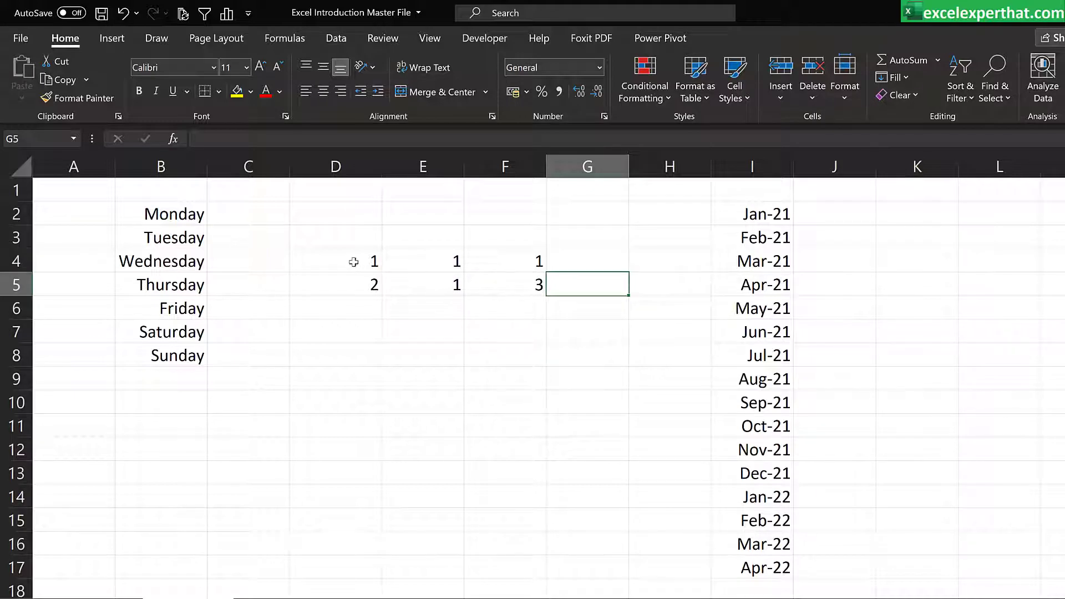
# Step: Extend the D4:D5 sequence down to 10 in D13 and the repeated 1 in E4:E5 down to E13
pyautogui.moveTo(352, 263); pyautogui.dragTo(374, 475)
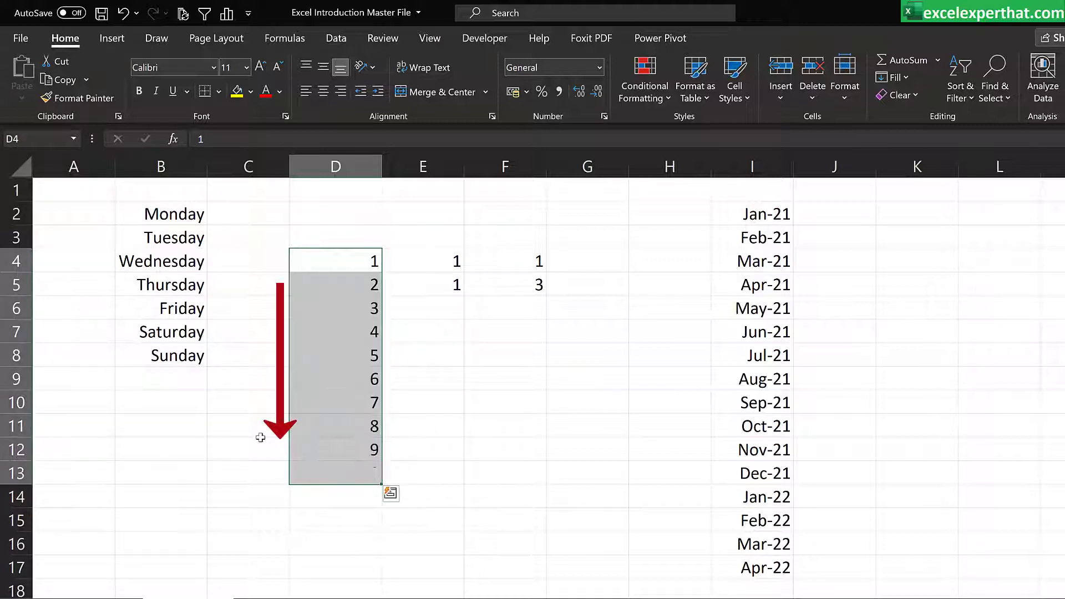
pyautogui.click(227, 426)
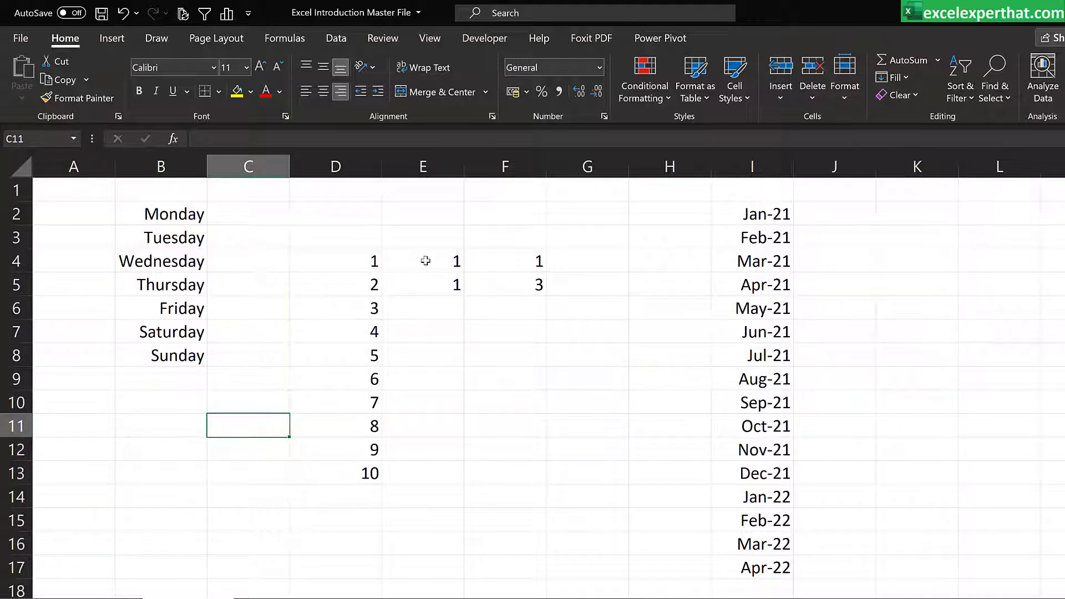
pyautogui.moveTo(425, 260); pyautogui.dragTo(469, 495)
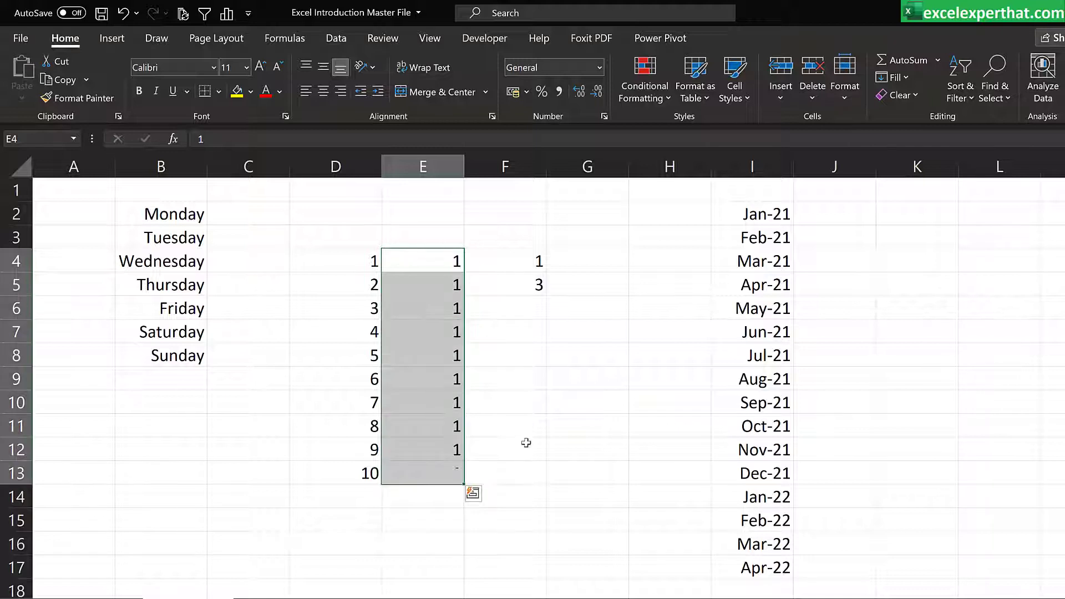
pyautogui.click(532, 436)
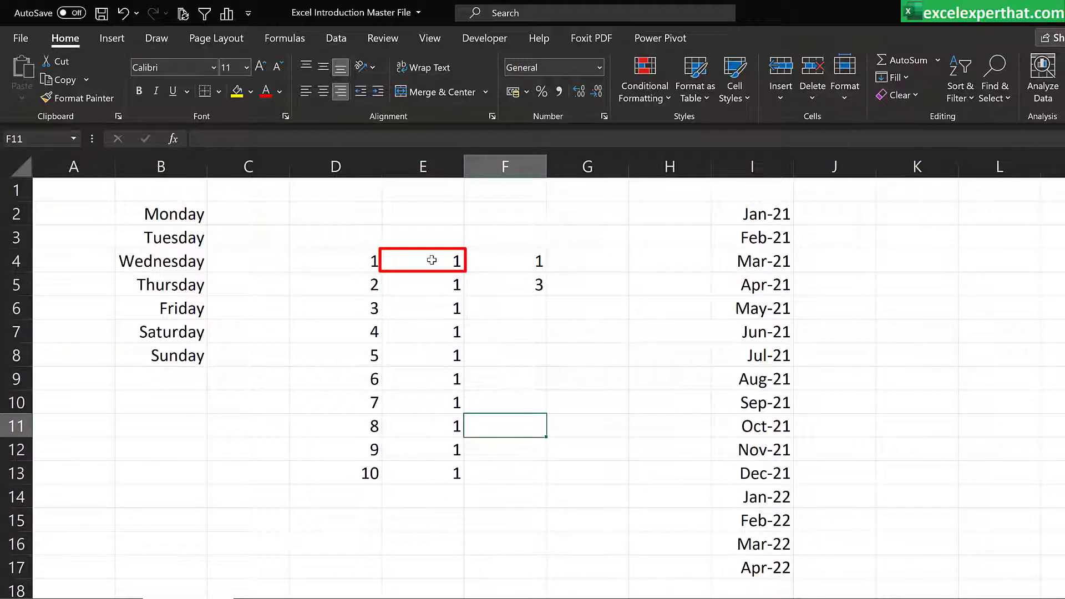
pyautogui.click(431, 260)
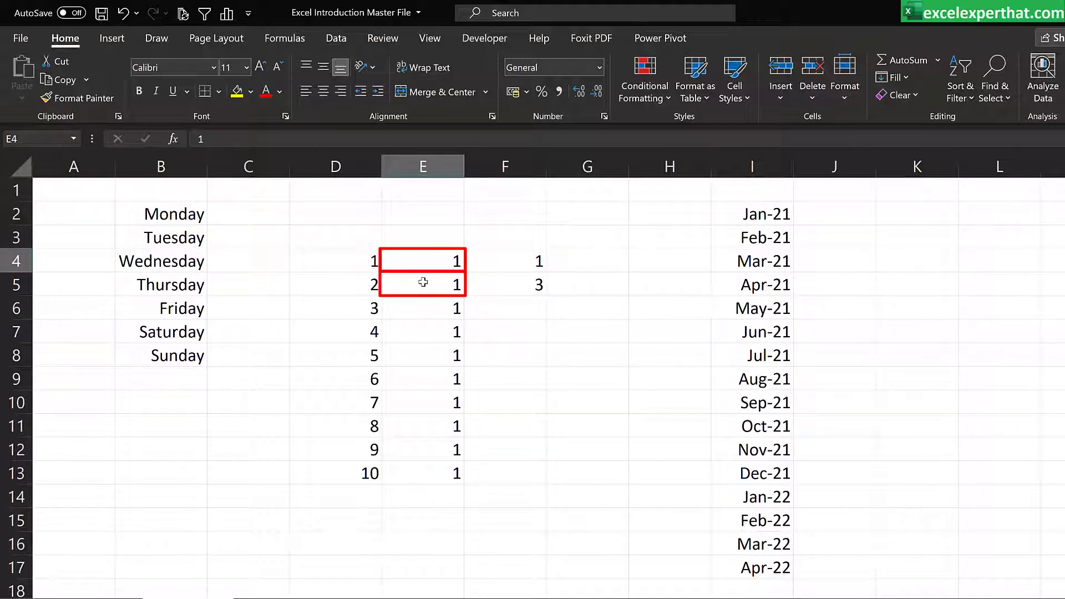
pyautogui.click(423, 282)
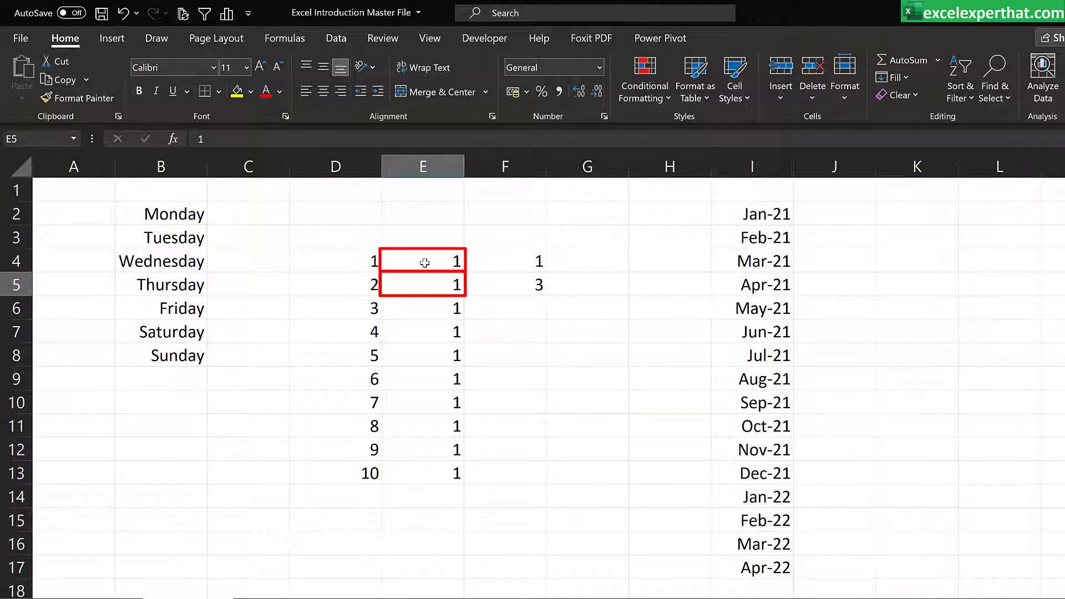
# Step: Extend the odd-number sequence in F4:F5 down to 19 in F13
pyautogui.click(505, 261)
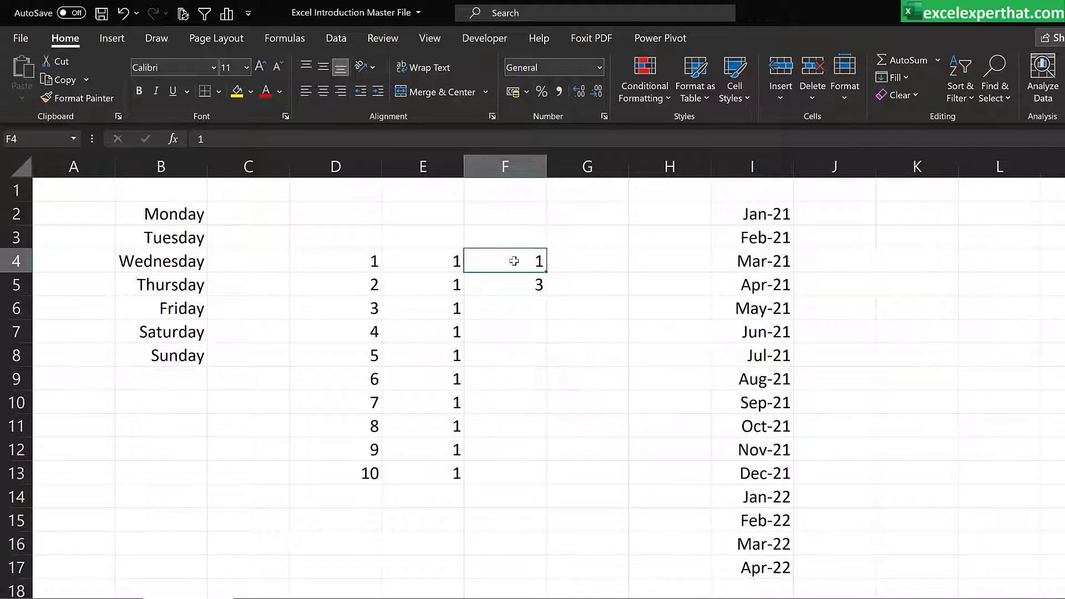
pyautogui.moveTo(516, 265); pyautogui.dragTo(533, 479)
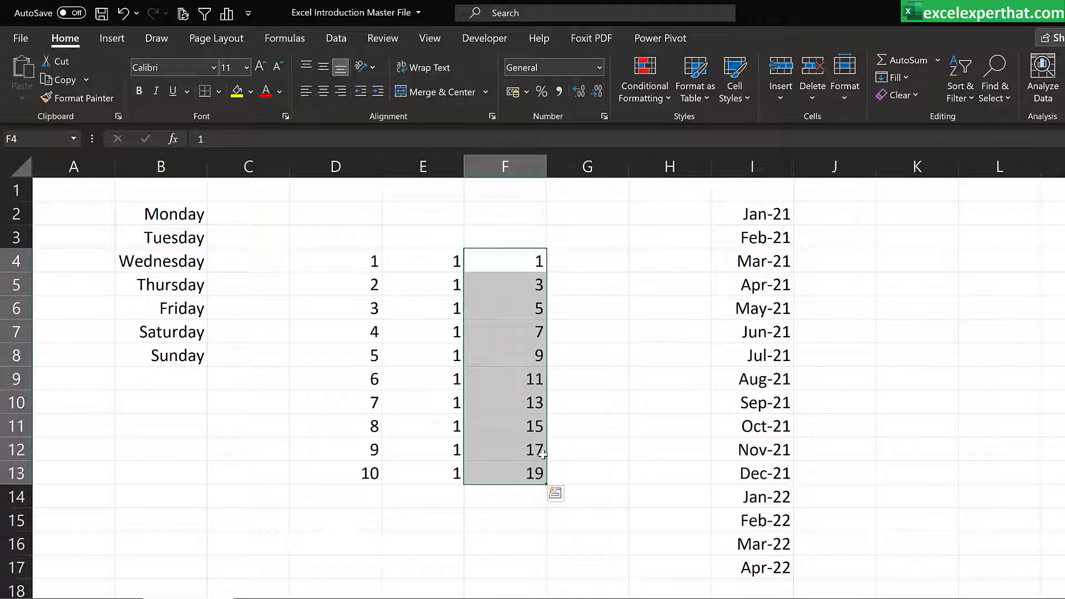
pyautogui.click(599, 307)
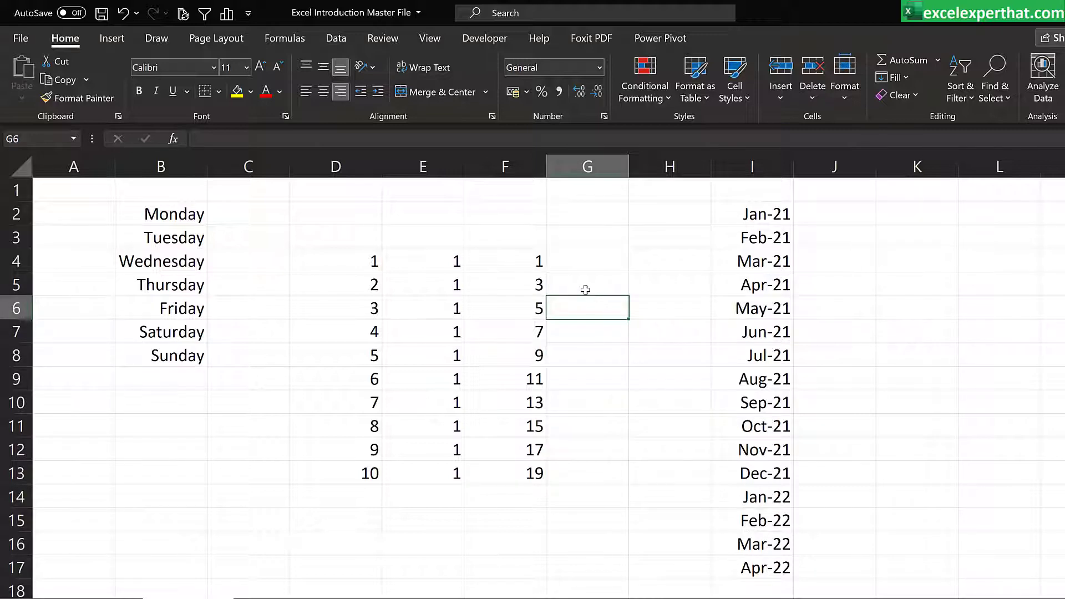
pyautogui.click(592, 264)
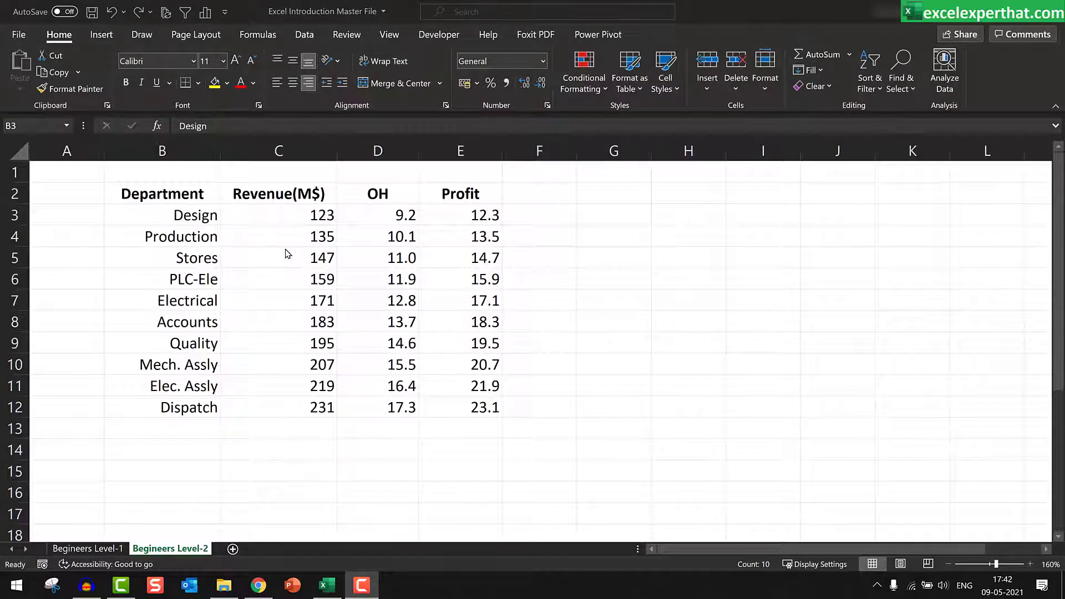
# Step: Select the department names in B3:B12 and open the custom lists editor from the advanced Excel options
pyautogui.hotkey('ctrl', 'shift', 'Down')
pyautogui.click(19, 37)
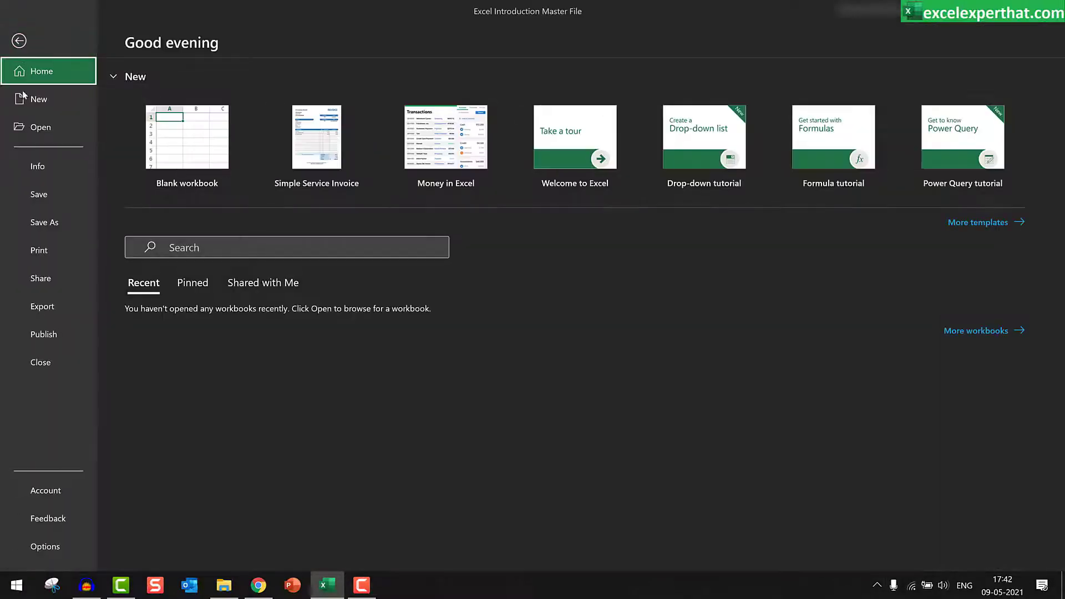
pyautogui.press('Escape')
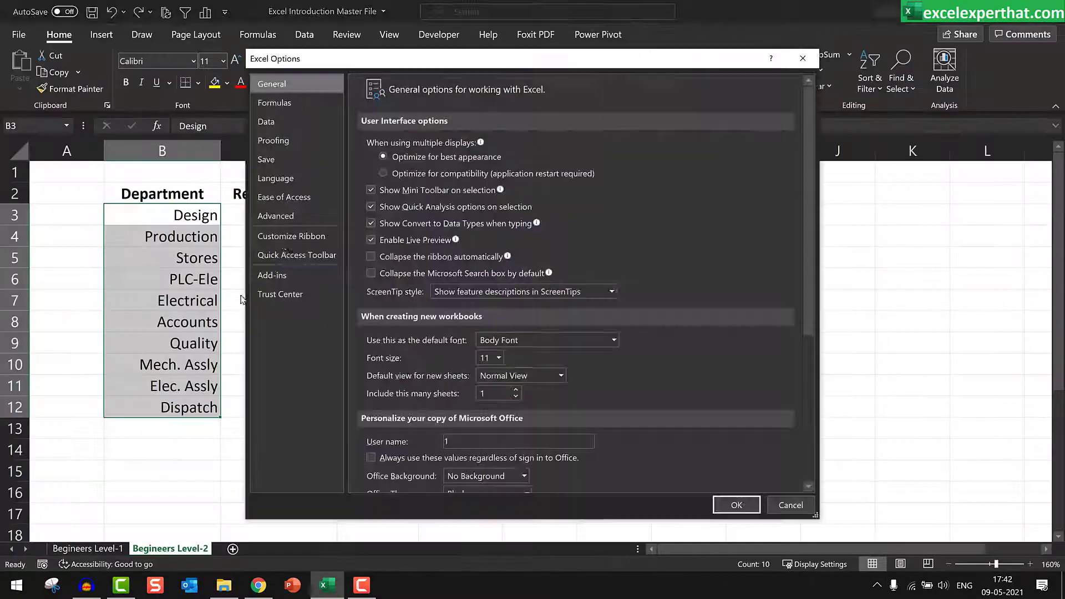
pyautogui.click(276, 216)
pyautogui.moveTo(808, 147); pyautogui.dragTo(811, 472)
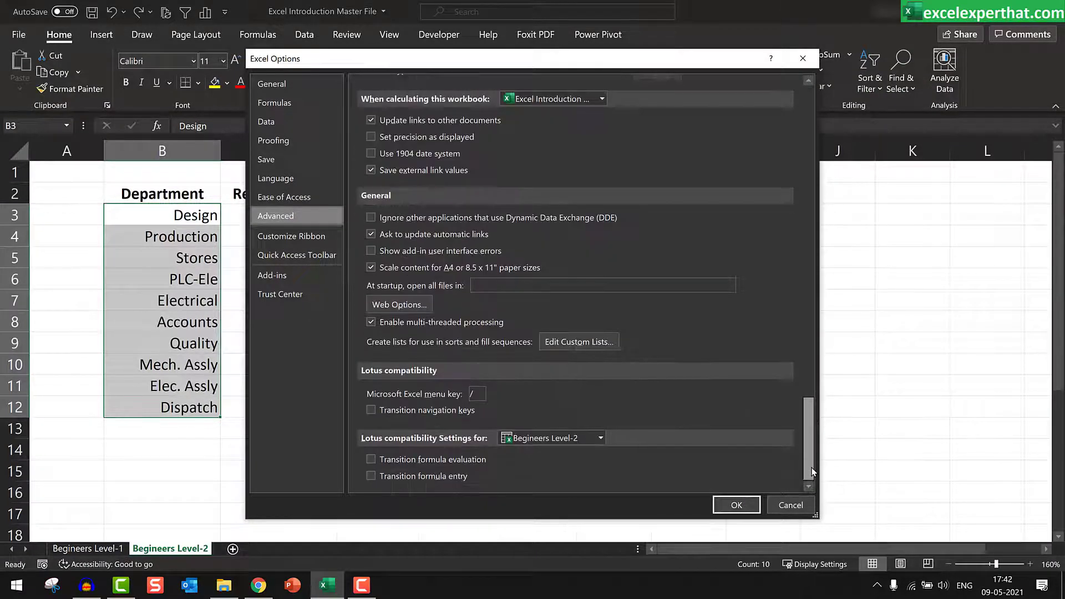
pyautogui.click(578, 342)
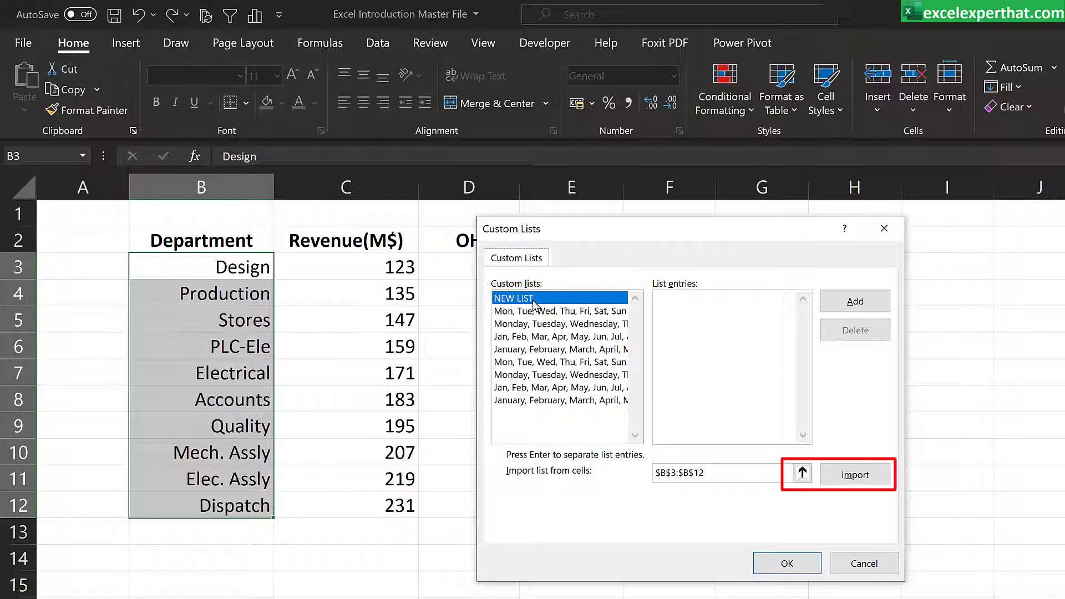
# Step: Import the department names from B3:B12 as a new custom list and confirm the options
pyautogui.click(700, 471)
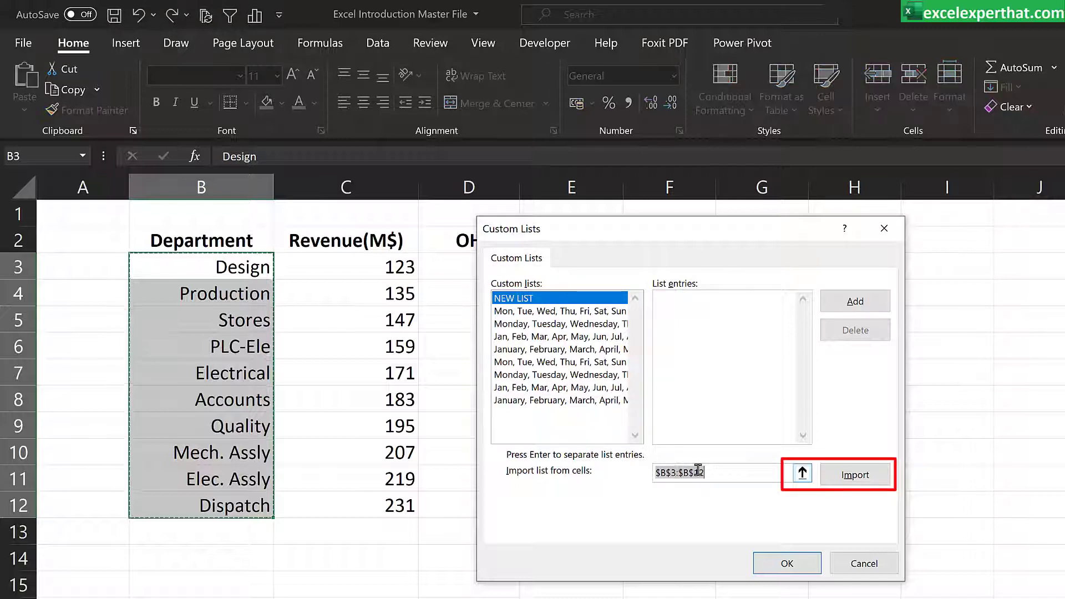
pyautogui.press('BackSpace')
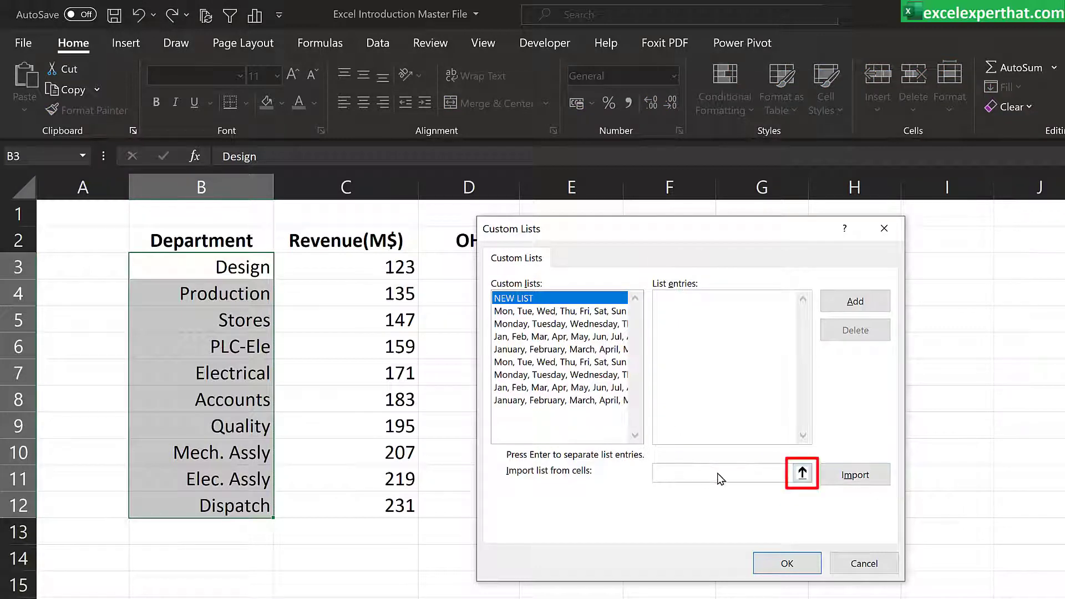
pyautogui.click(802, 473)
pyautogui.moveTo(229, 269); pyautogui.dragTo(258, 507)
pyautogui.press('Return')
pyautogui.click(855, 480)
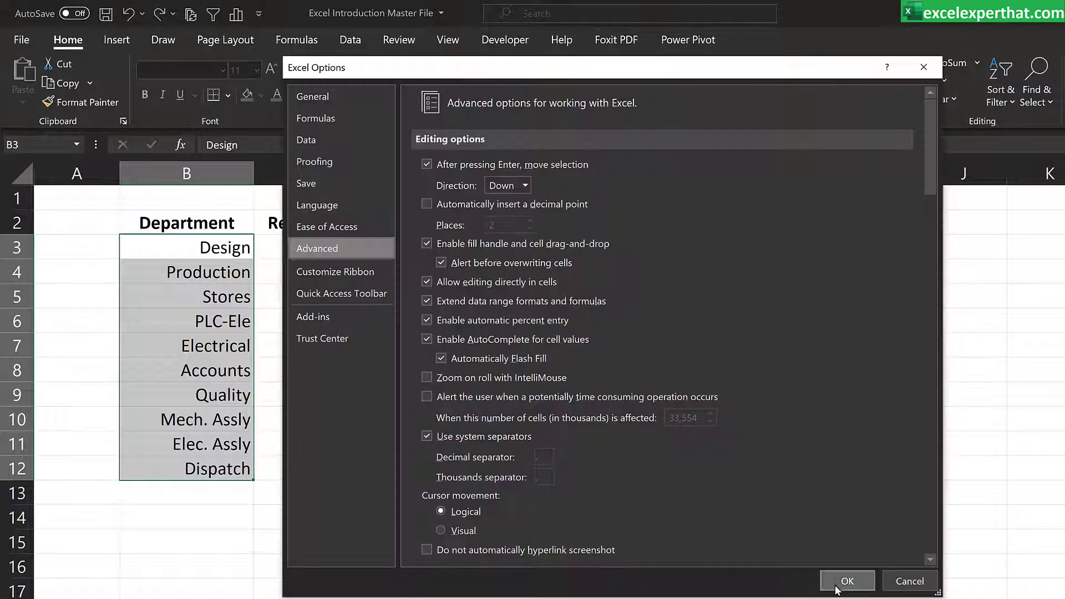
pyautogui.click(837, 582)
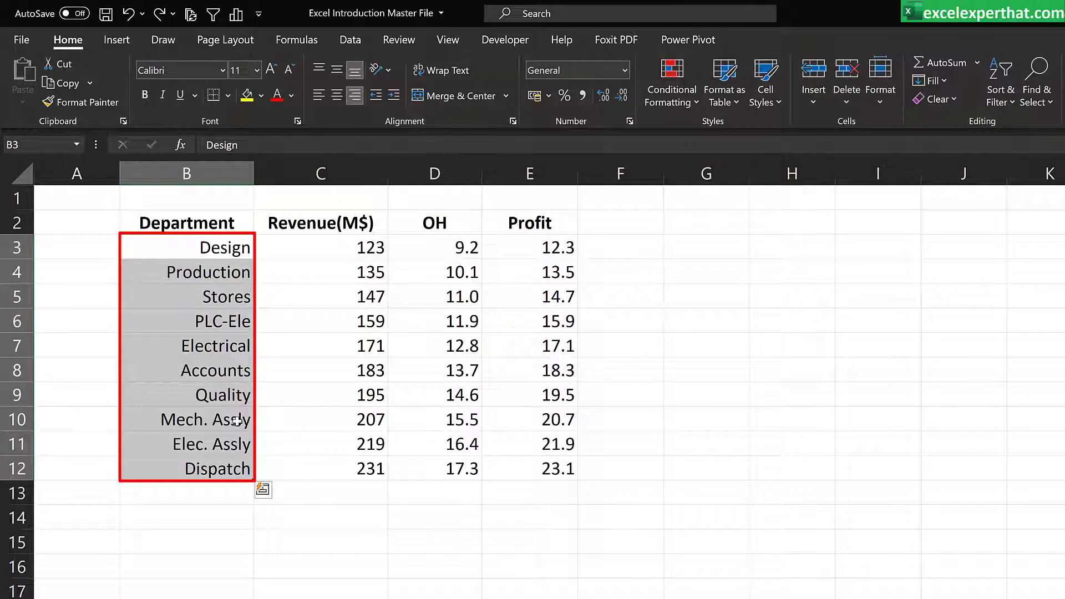
# Step: Clear the department names in B3:B12 and enter Design in B3
pyautogui.press('Delete')
pyautogui.click(208, 247)
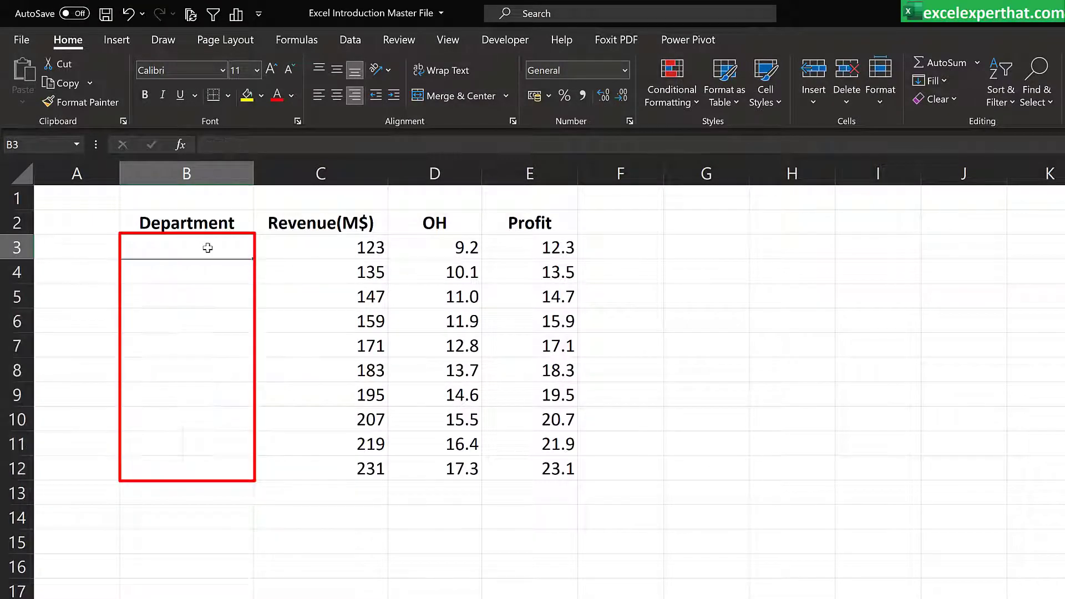
pyautogui.write('Design')
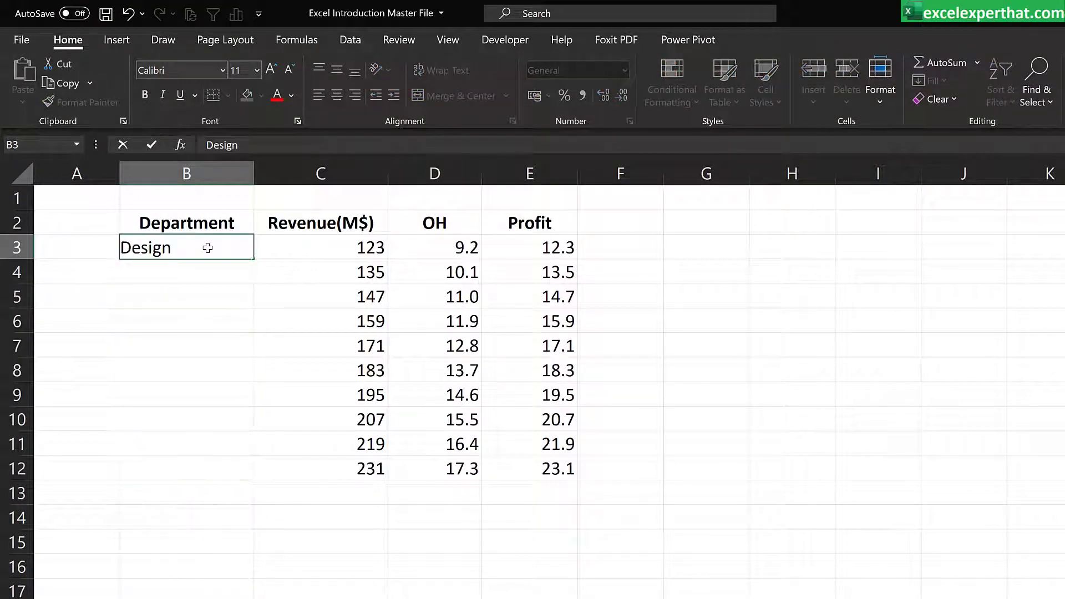
pyautogui.press('Return')
# Step: Auto-fill the department custom list from B3 down to Dispatch in B12
pyautogui.click(207, 248)
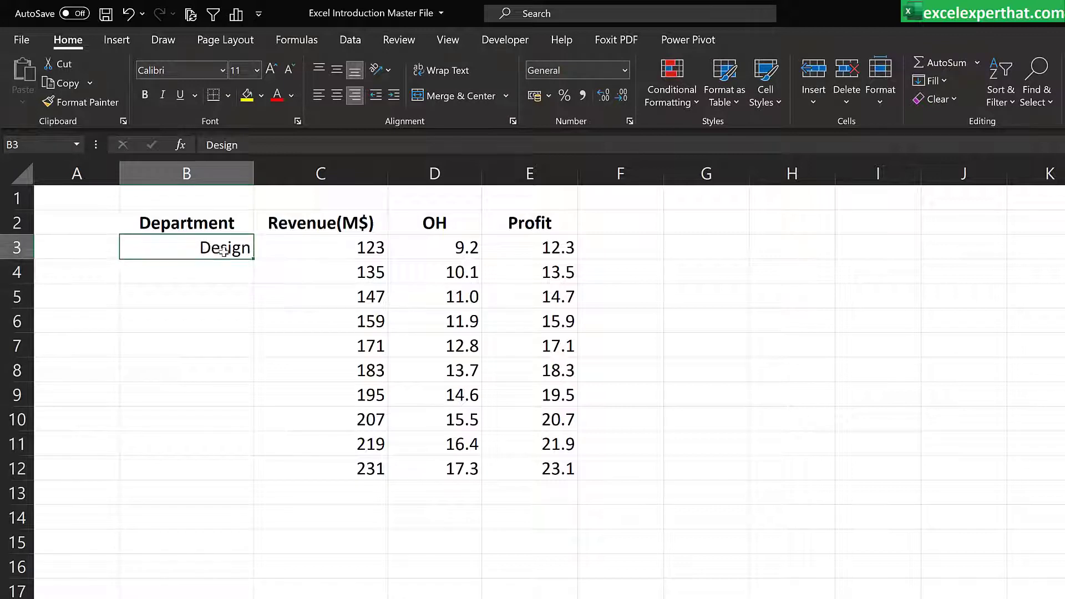
pyautogui.moveTo(251, 259); pyautogui.dragTo(240, 487)
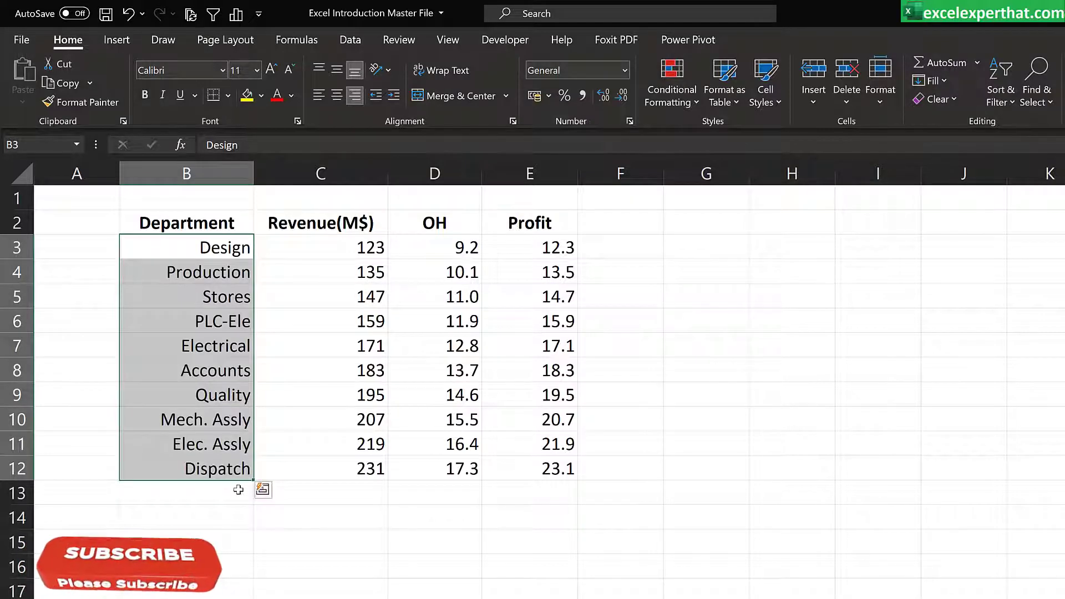
pyautogui.click(218, 534)
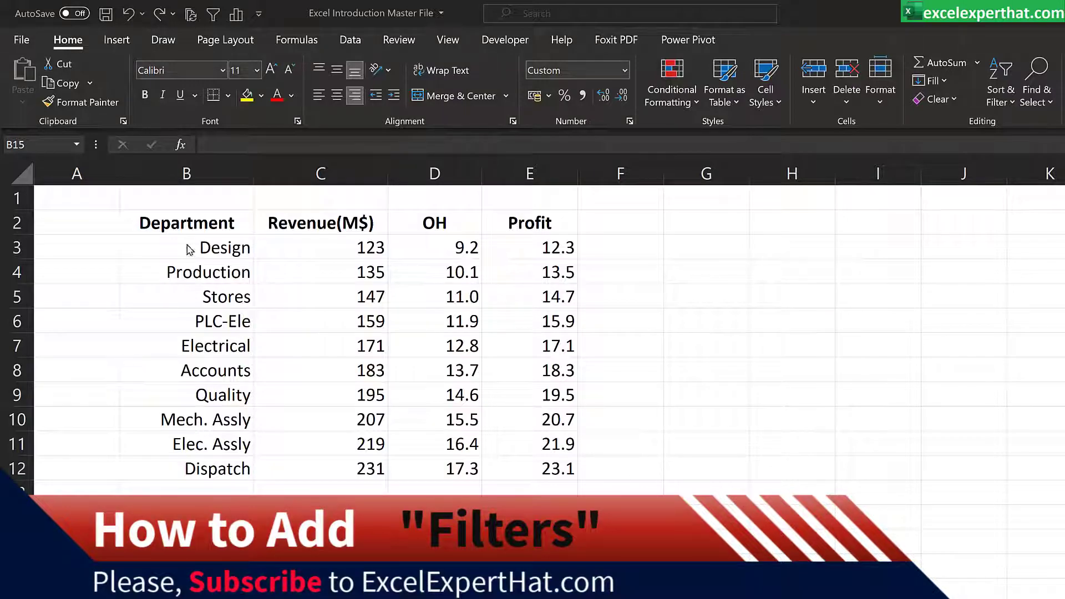
# Step: Sort the table rows in B3:E12 by department from A to Z
pyautogui.moveTo(153, 244); pyautogui.dragTo(539, 467)
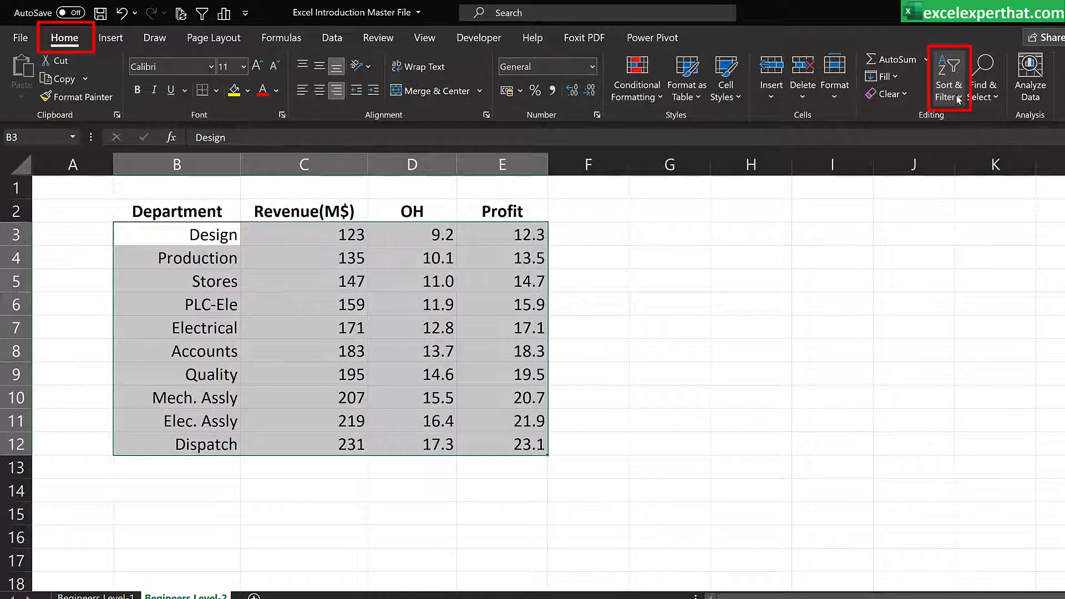
pyautogui.click(957, 99)
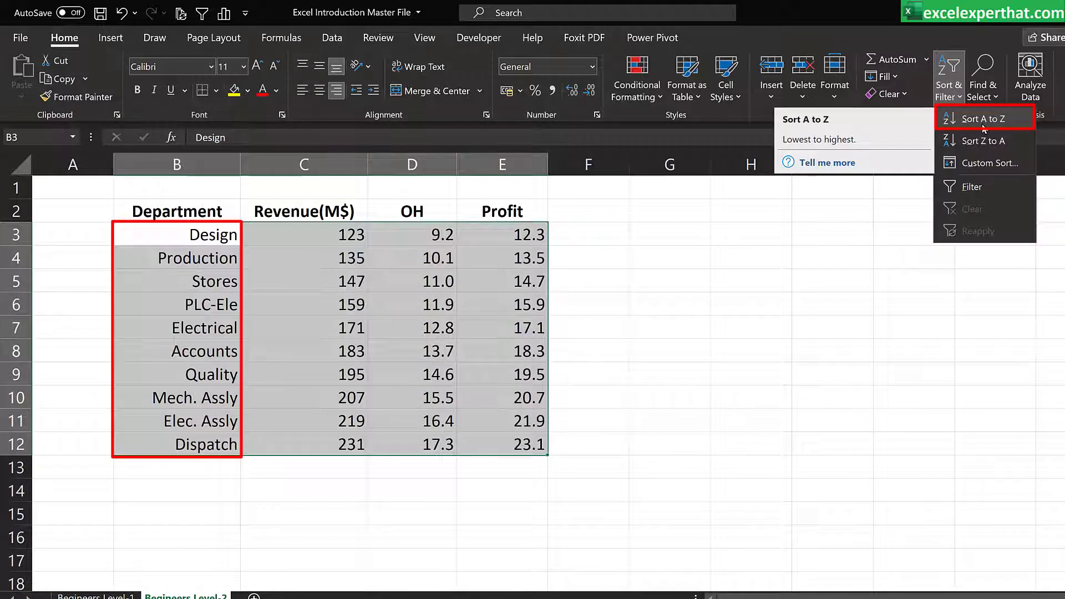
pyautogui.click(983, 120)
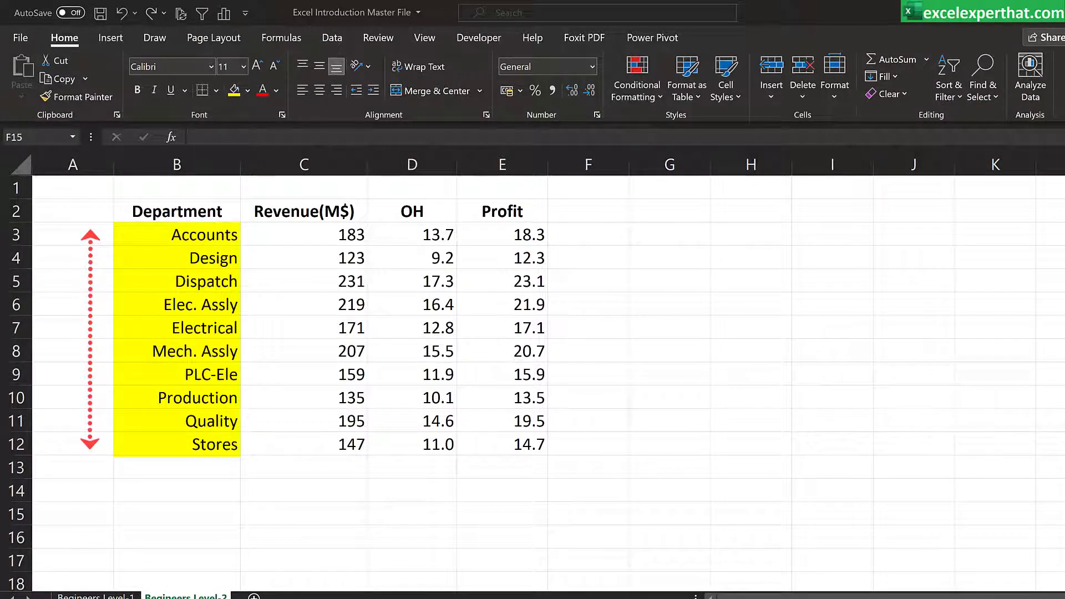
# Step: Sort the table rows in B3:E12 by department from Z to A
pyautogui.moveTo(210, 235)
pyautogui.mouseDown()
pyautogui.moveTo(458, 400)
pyautogui.moveTo(494, 440)
pyautogui.mouseUp()
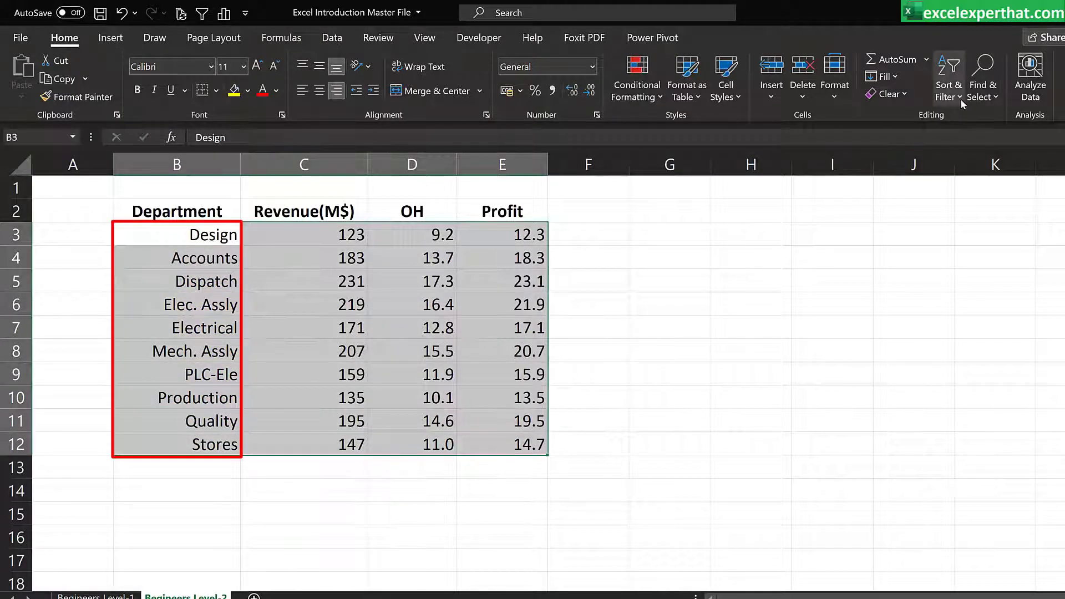
pyautogui.click(948, 83)
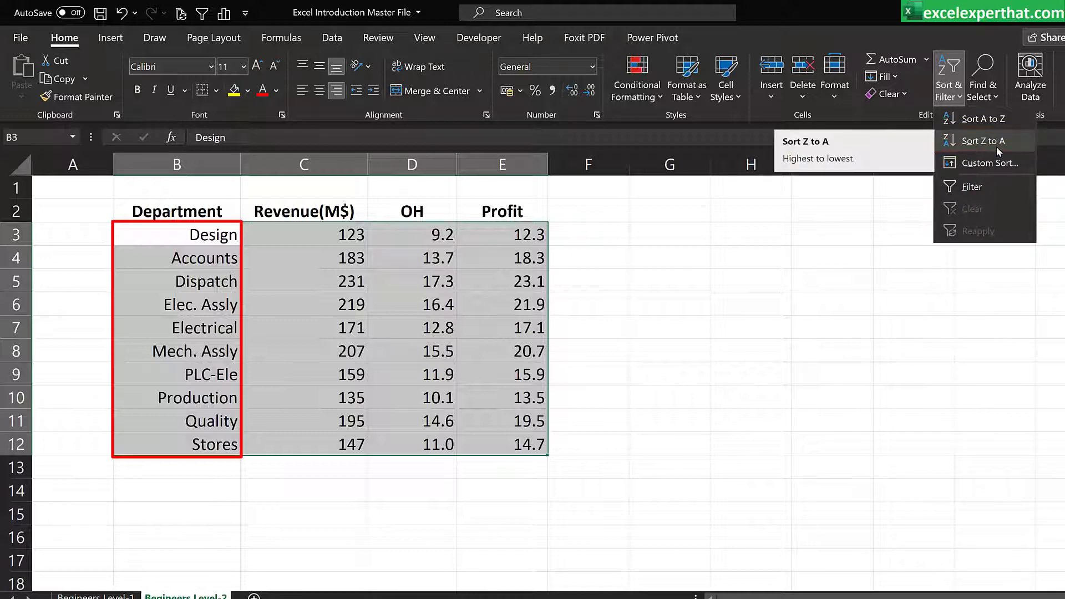
pyautogui.click(997, 149)
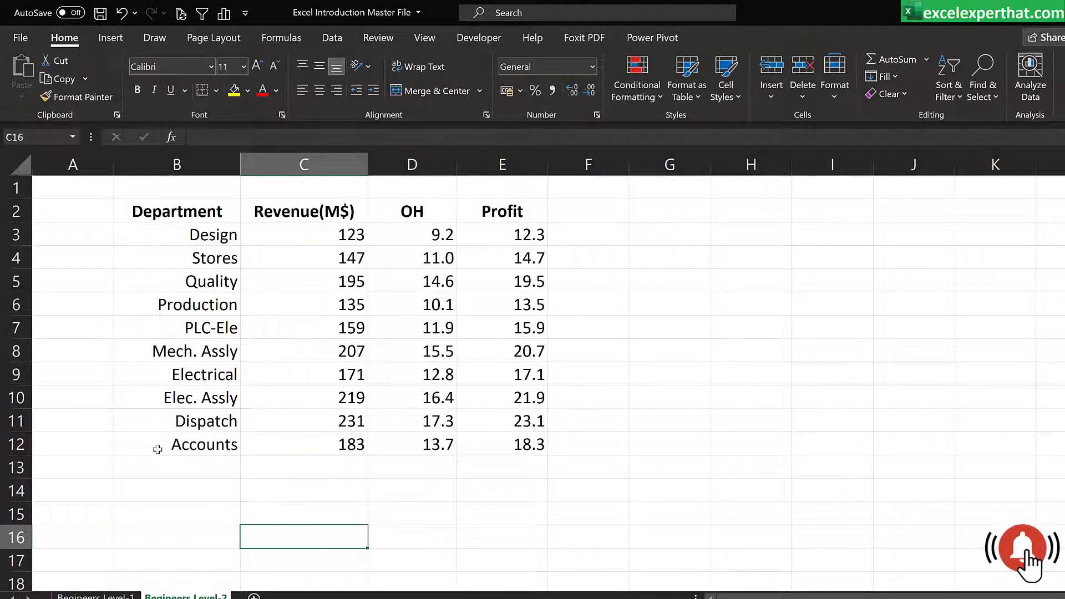
# Step: Add filters to the header cells B2:E2 and open the Department column's filter options
pyautogui.moveTo(177, 211); pyautogui.dragTo(486, 212)
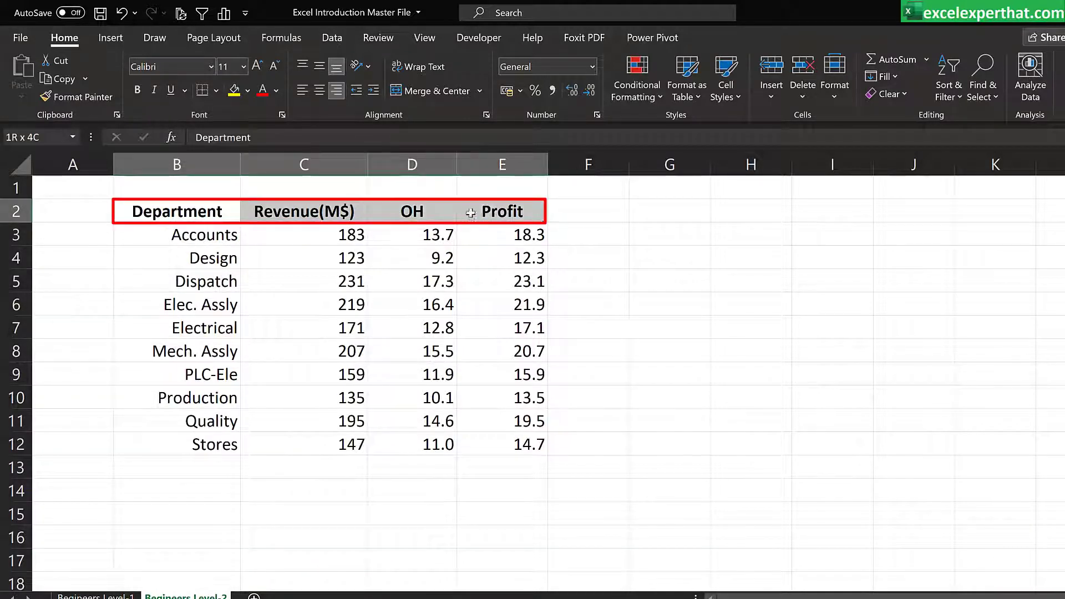
pyautogui.click(961, 97)
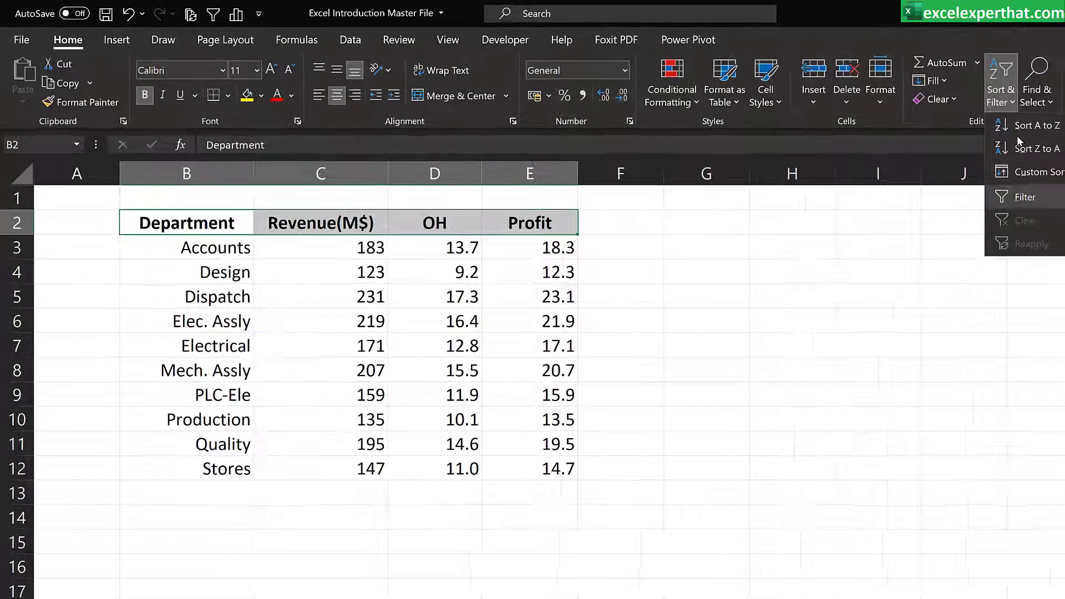
pyautogui.click(1025, 197)
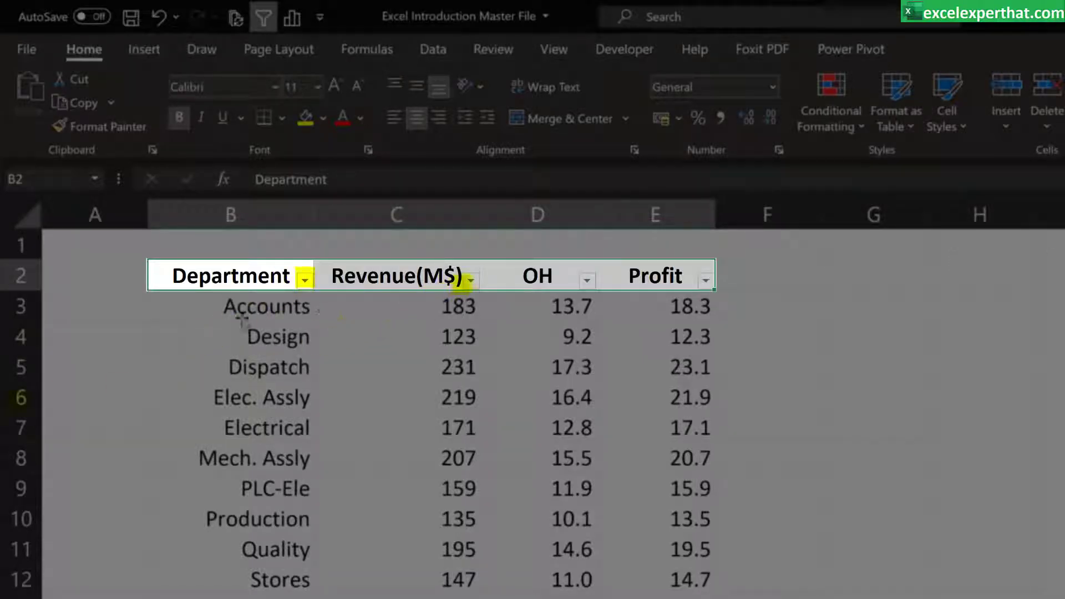
pyautogui.click(119, 332)
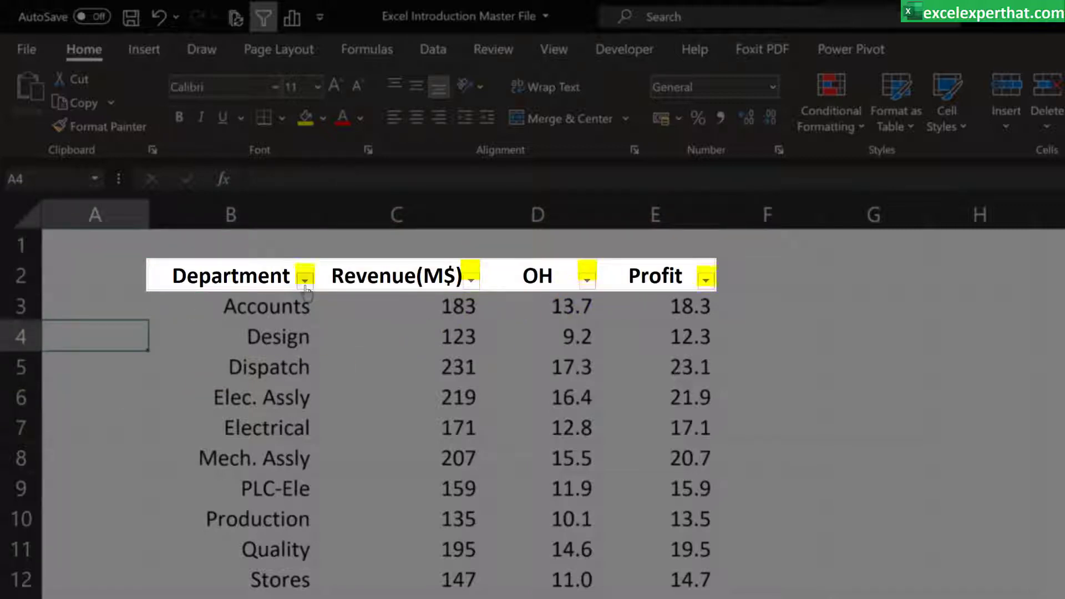
pyautogui.click(305, 281)
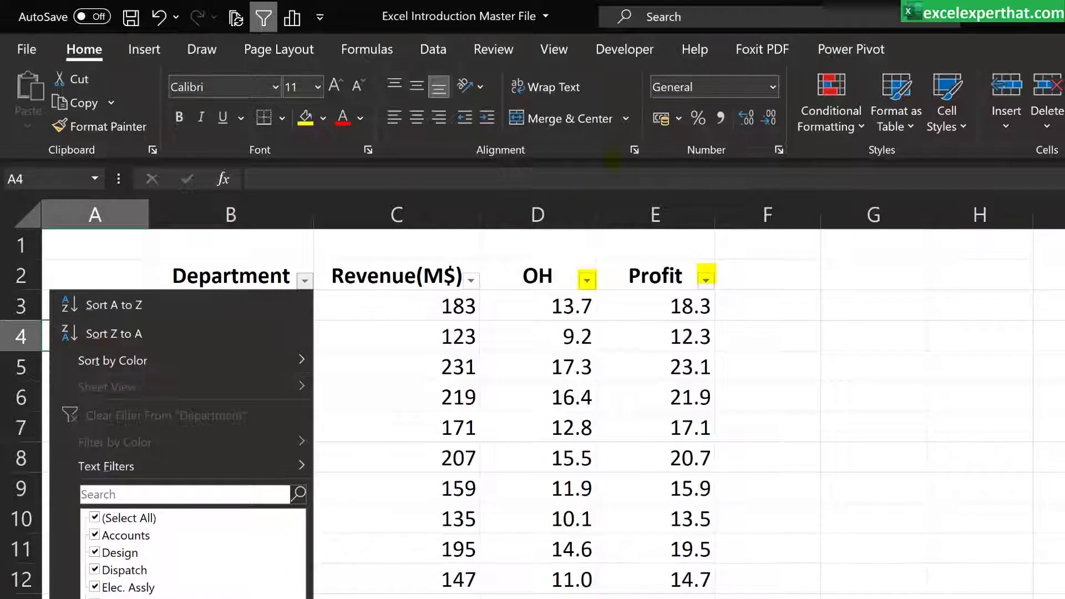
pyautogui.click(321, 594)
pyautogui.click(348, 523)
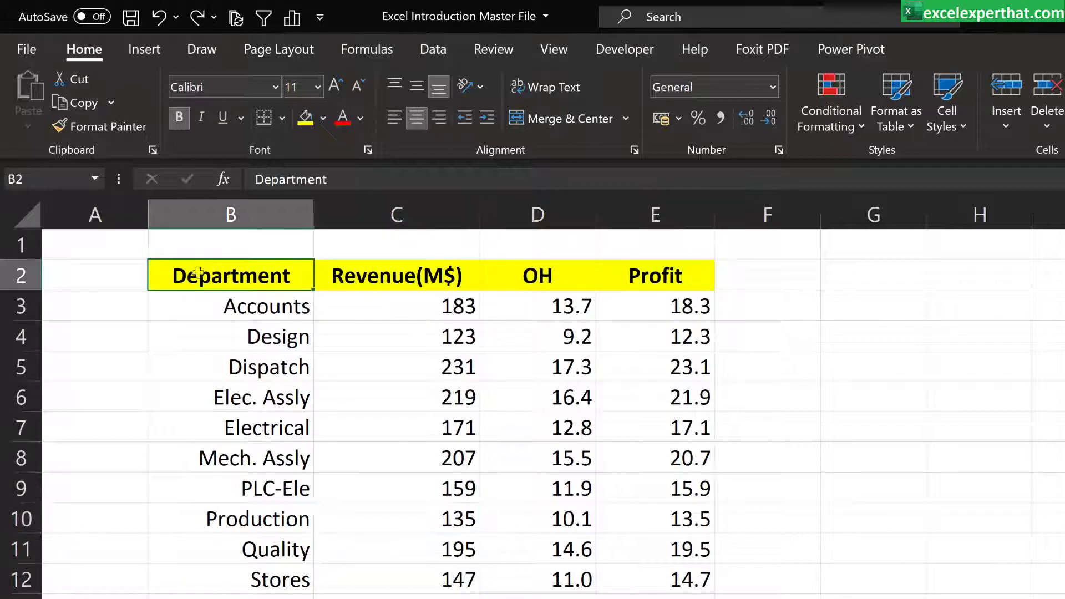
# Step: Select the header cells B2:E2 and switch their filters on, off and on again
pyautogui.moveTo(199, 271); pyautogui.dragTo(646, 271)
pyautogui.press('ctrl')
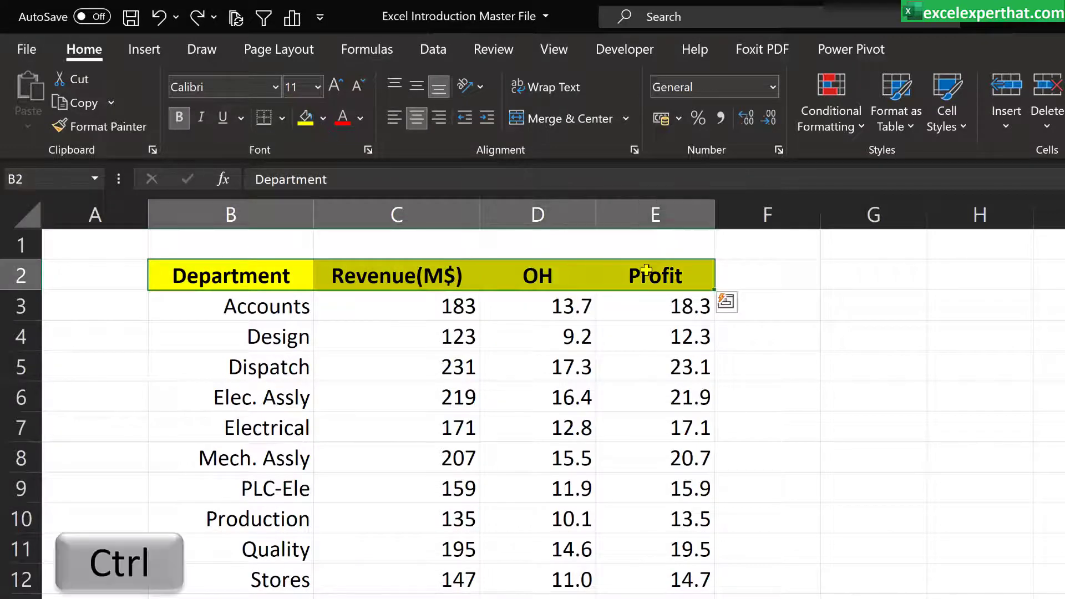
pyautogui.hotkey('ctrl', 'shift', 'l')
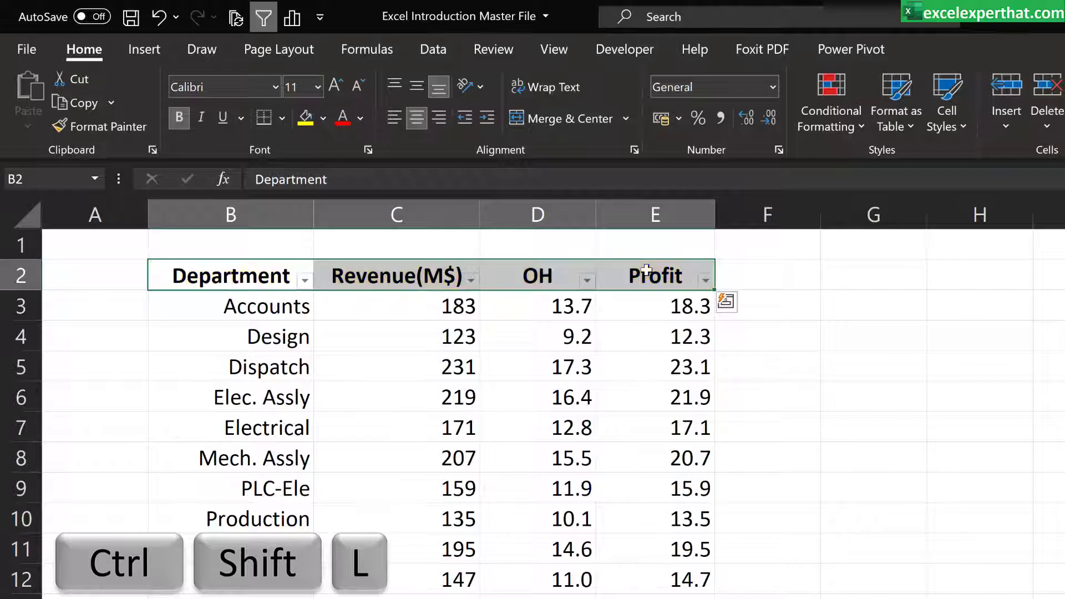
pyautogui.hotkey('ctrl', 'shift', 'l')
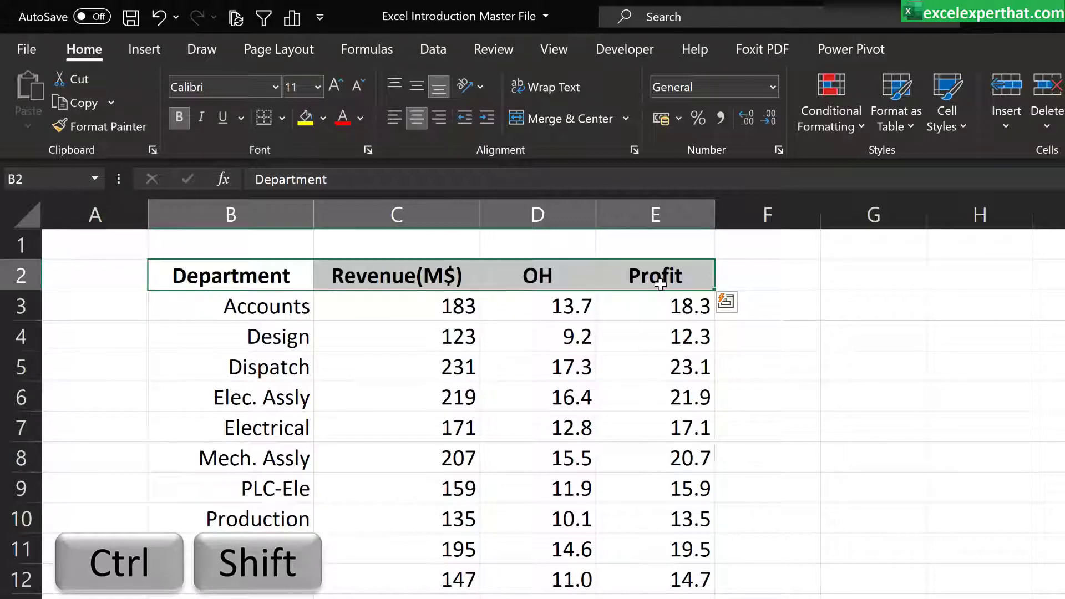
pyautogui.hotkey('ctrl', 'shift', 'l')
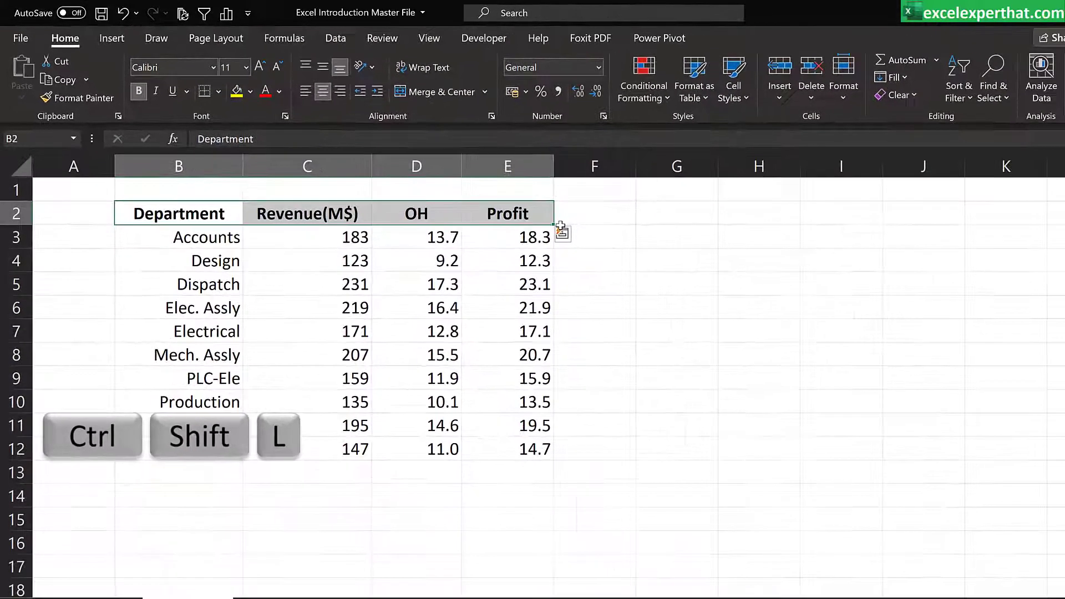
pyautogui.hotkey('ctrl', 'shift', 'l')
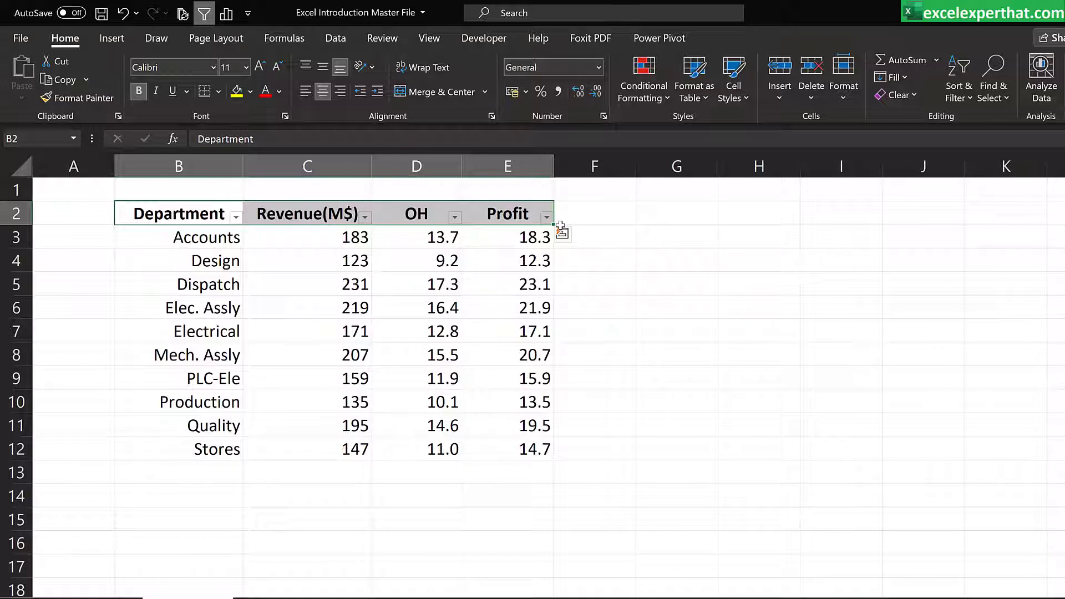
# Step: Examine the Department column's filter options, including color sorting, text filters and clearing and reselecting all entries
pyautogui.click(141, 254)
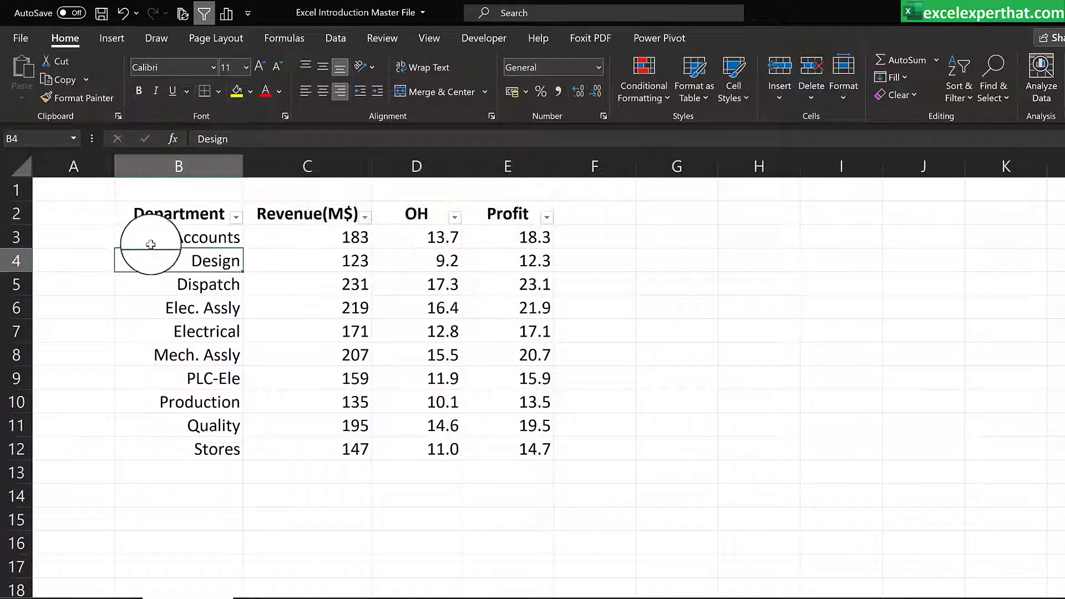
pyautogui.click(236, 216)
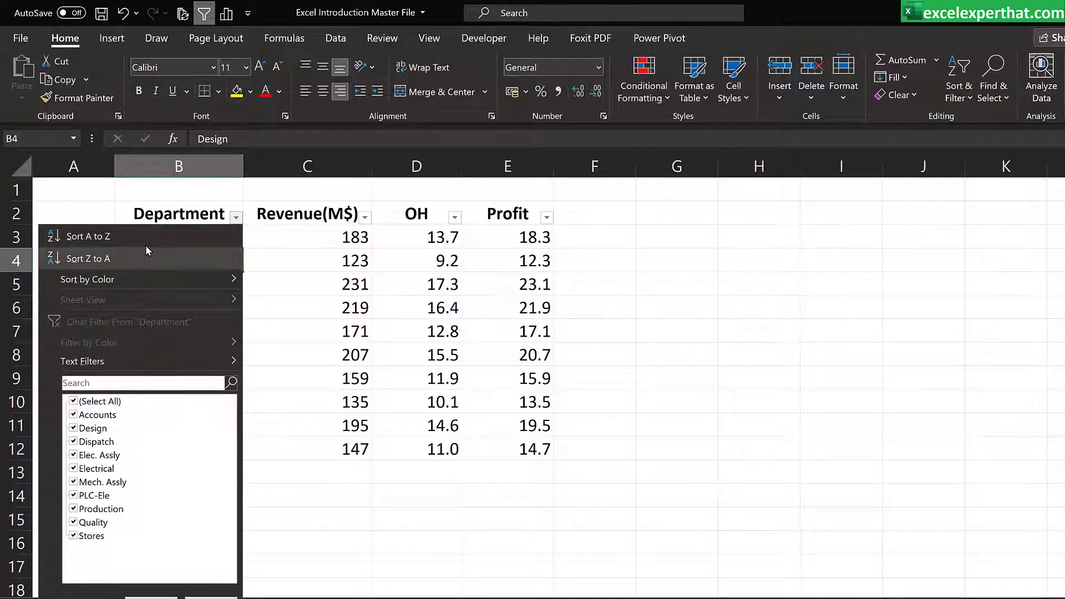
pyautogui.moveTo(147, 281)
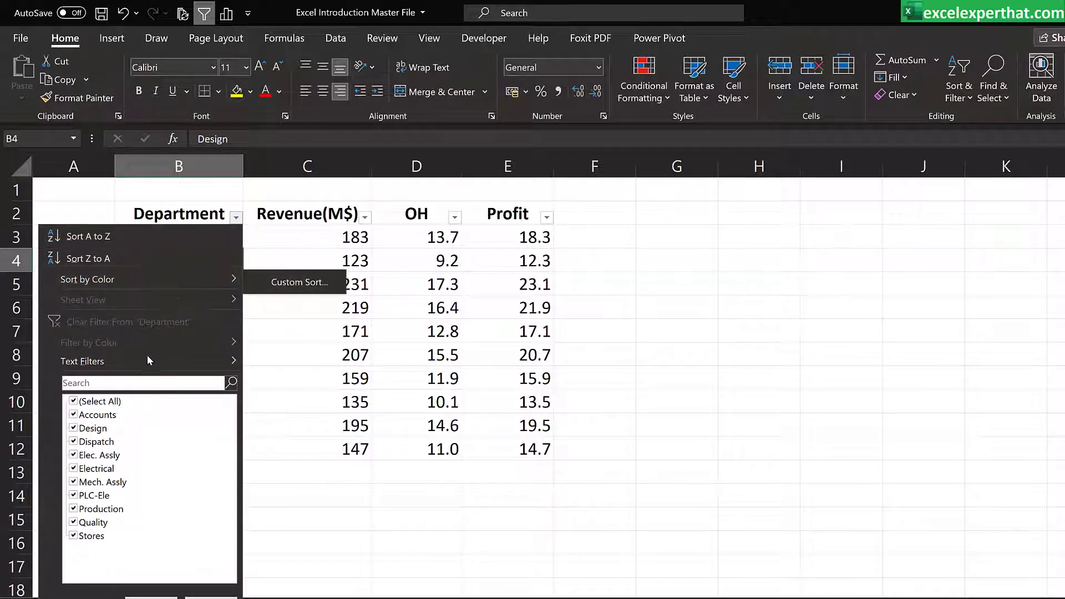
pyautogui.moveTo(148, 361)
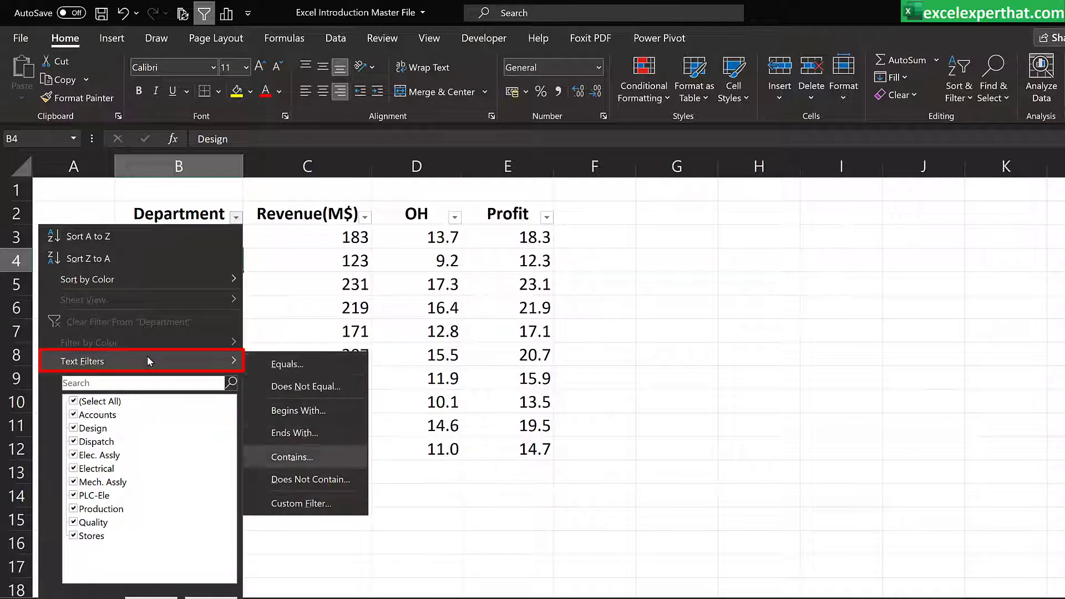
pyautogui.click(166, 444)
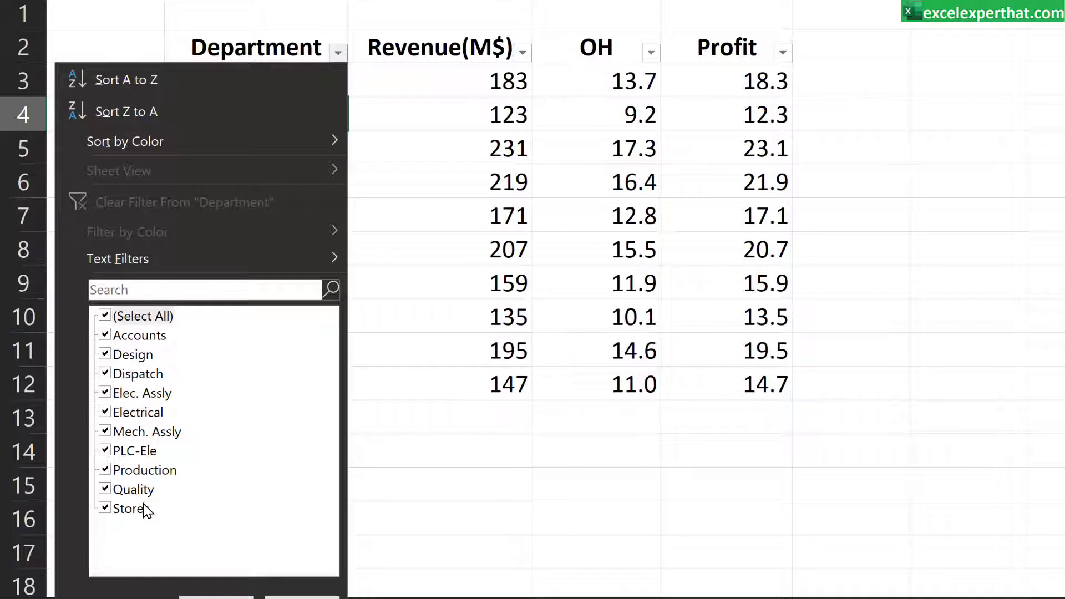
pyautogui.click(105, 318)
pyautogui.click(108, 314)
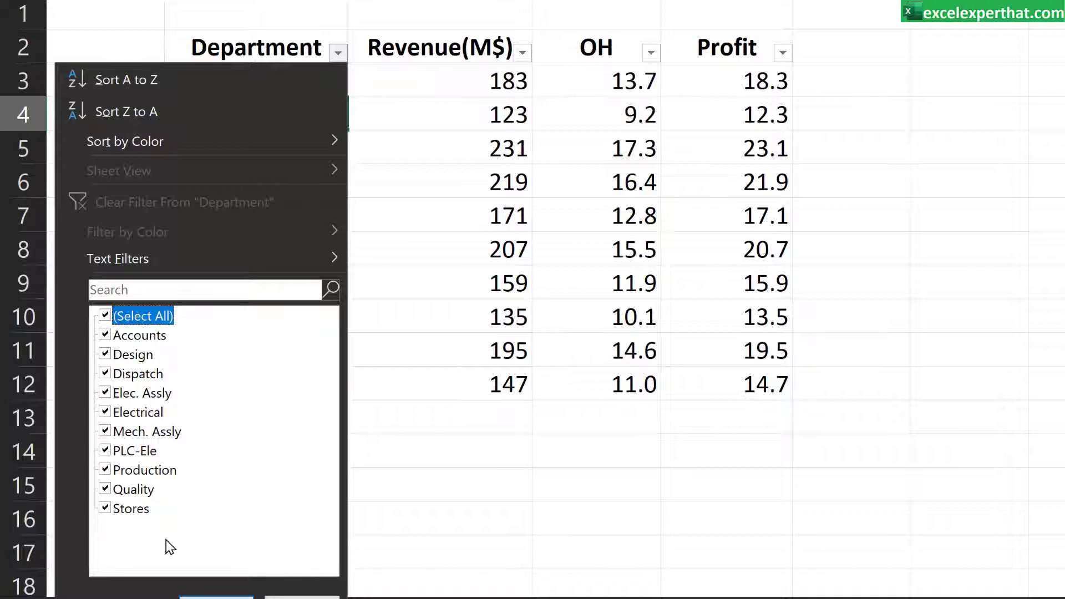
# Step: Filter the Department column to exclude Design, Electrical, PLC-Ele and Quality, and look over the rows still shown
pyautogui.click(105, 355)
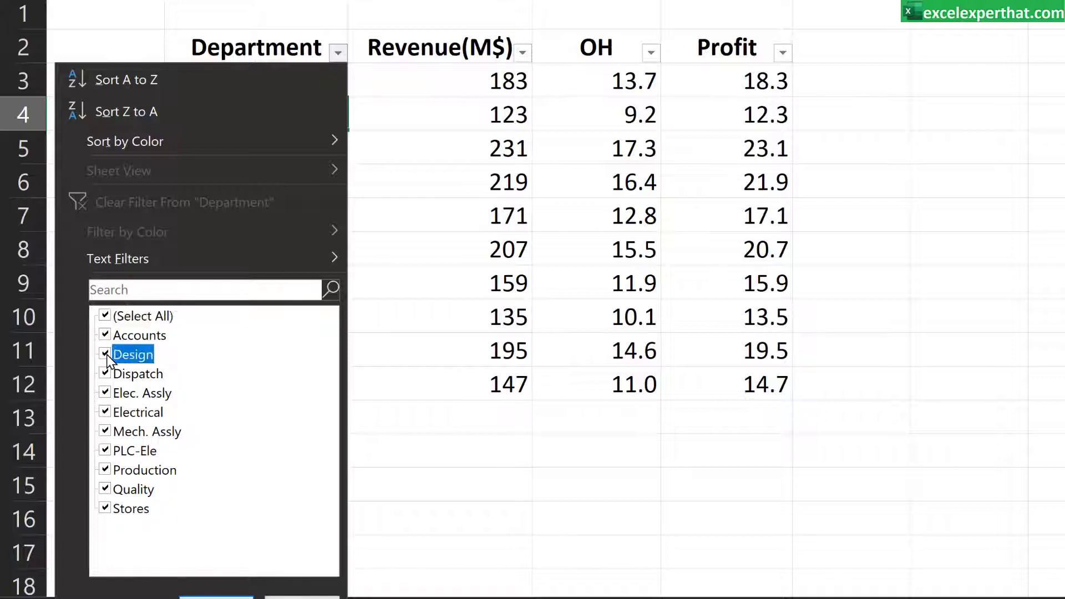
pyautogui.click(105, 412)
pyautogui.click(106, 450)
pyautogui.click(105, 489)
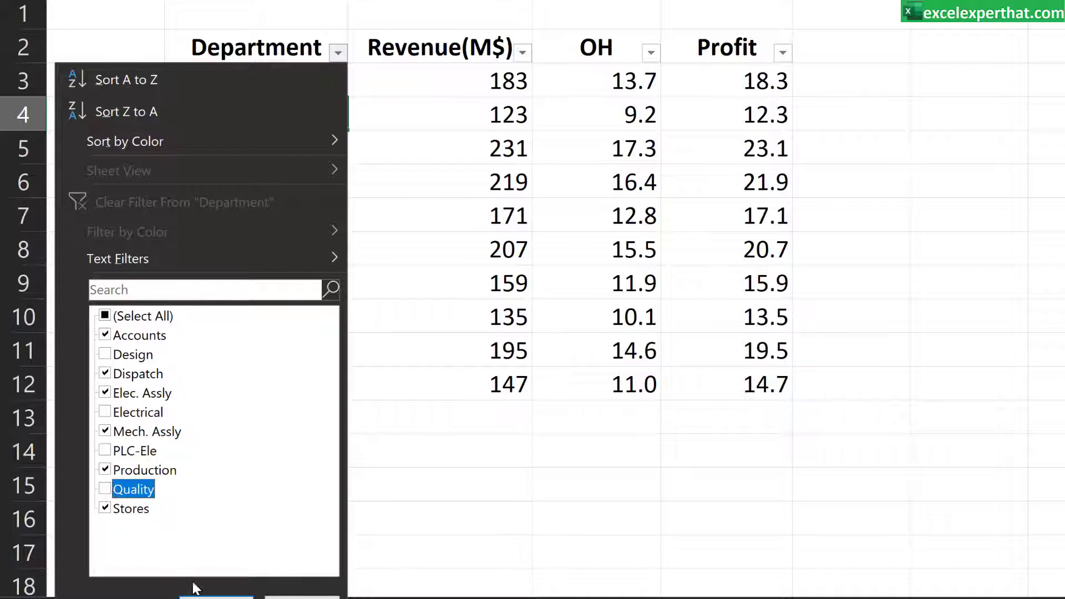
pyautogui.click(211, 589)
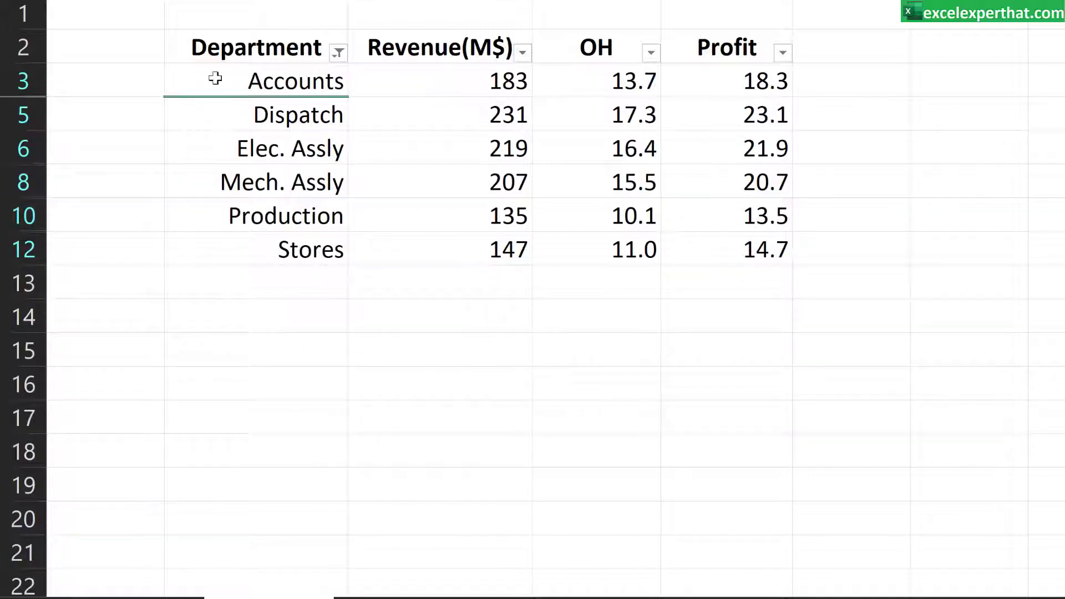
pyautogui.moveTo(215, 79); pyautogui.dragTo(748, 252)
pyautogui.click(438, 349)
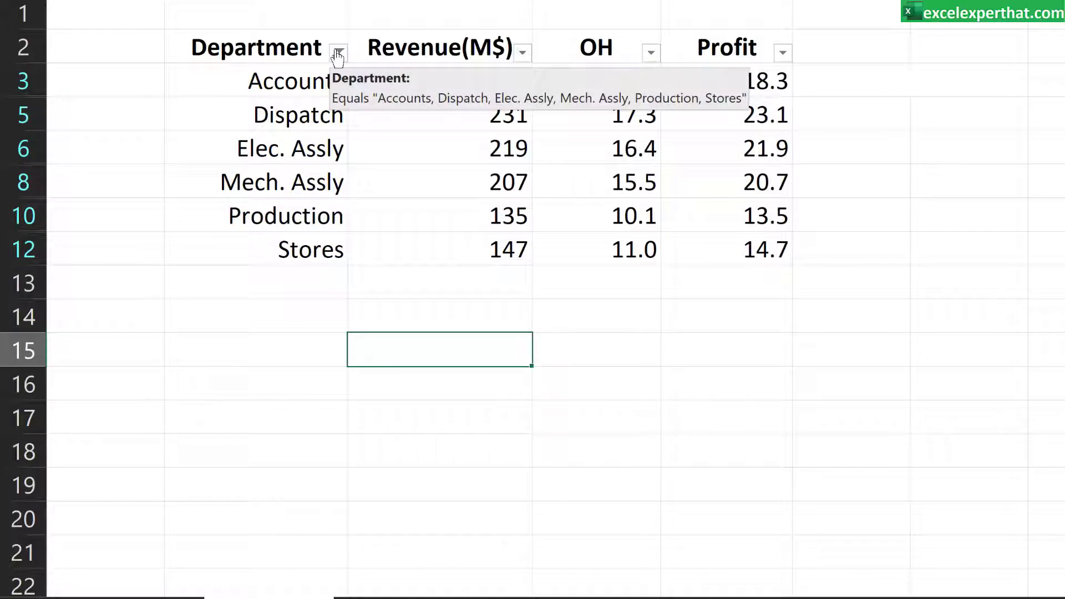
# Step: Reselect all entries in the Department column's filter so every department row is shown again
pyautogui.click(337, 53)
pyautogui.click(105, 315)
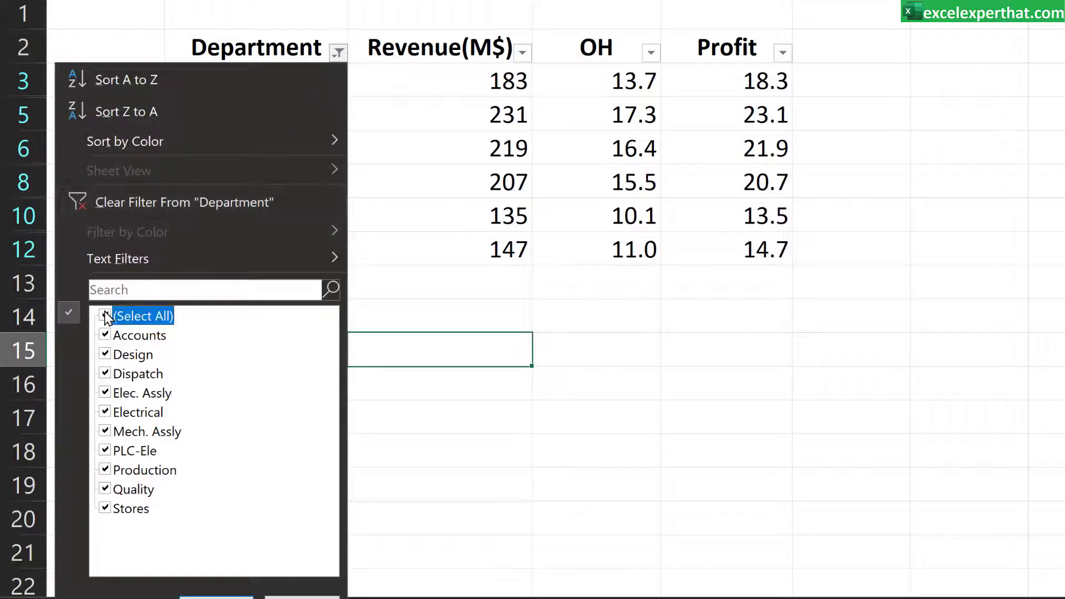
pyautogui.click(216, 596)
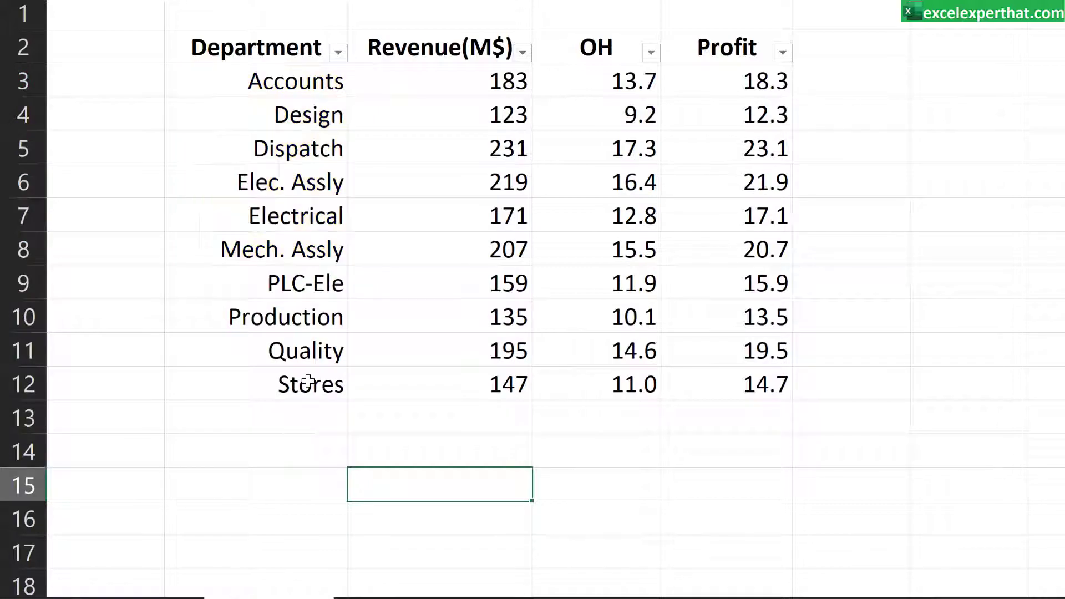
# Step: Apply a custom number filter to the Revenue(M$) column for values greater than 150 and less than 200
pyautogui.click(521, 53)
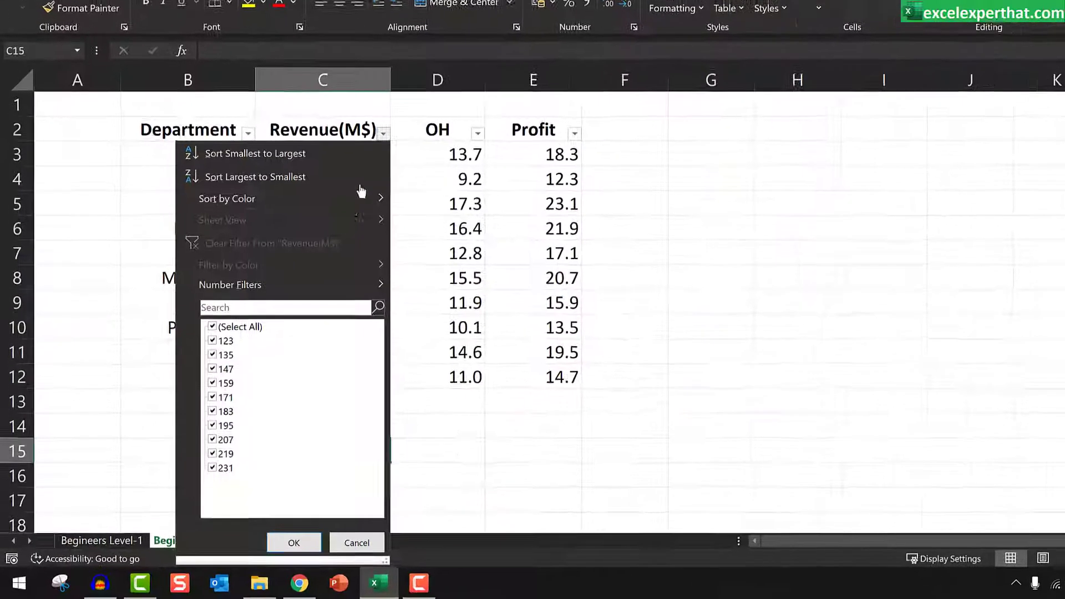
pyautogui.moveTo(312, 288)
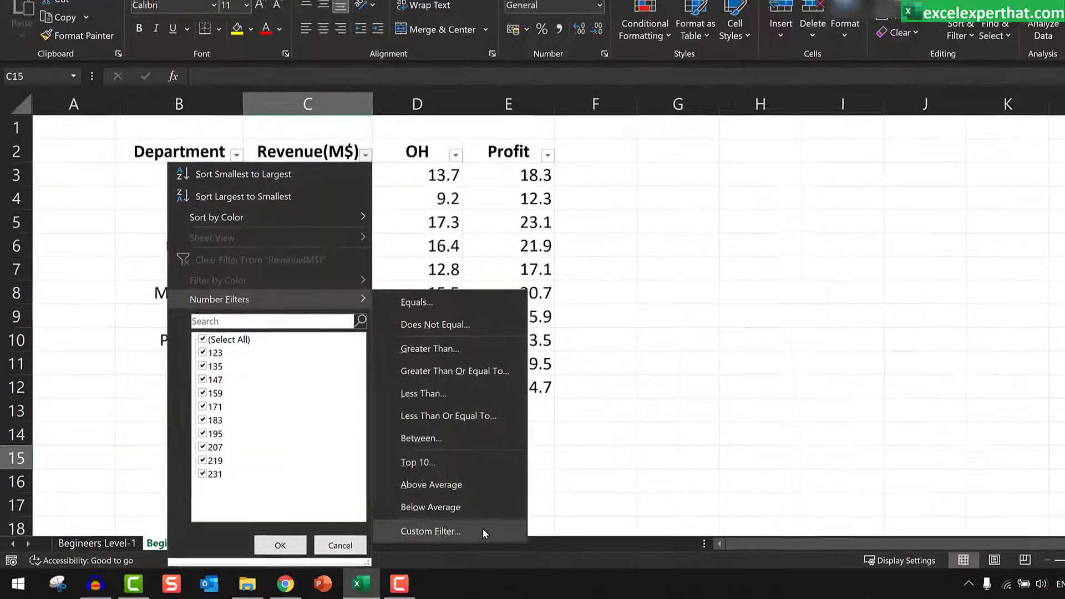
pyautogui.click(555, 519)
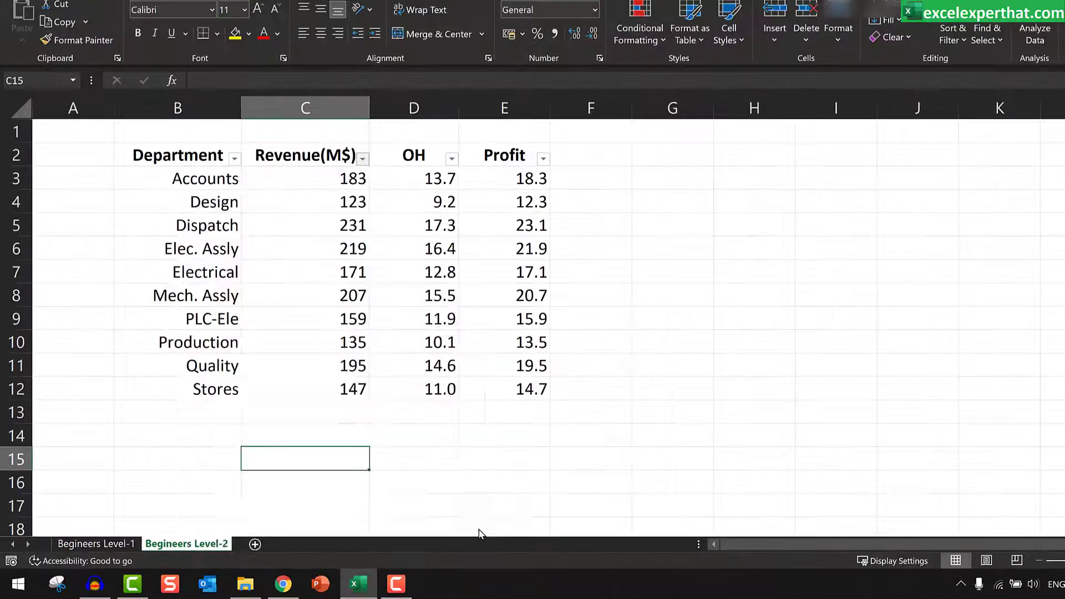
pyautogui.click(575, 226)
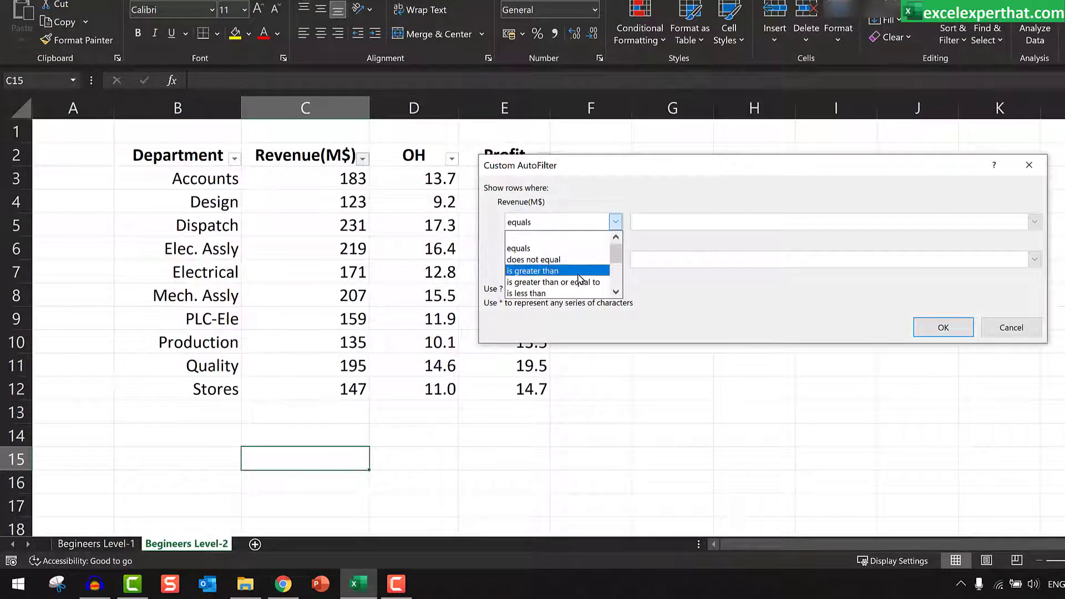
pyautogui.click(596, 268)
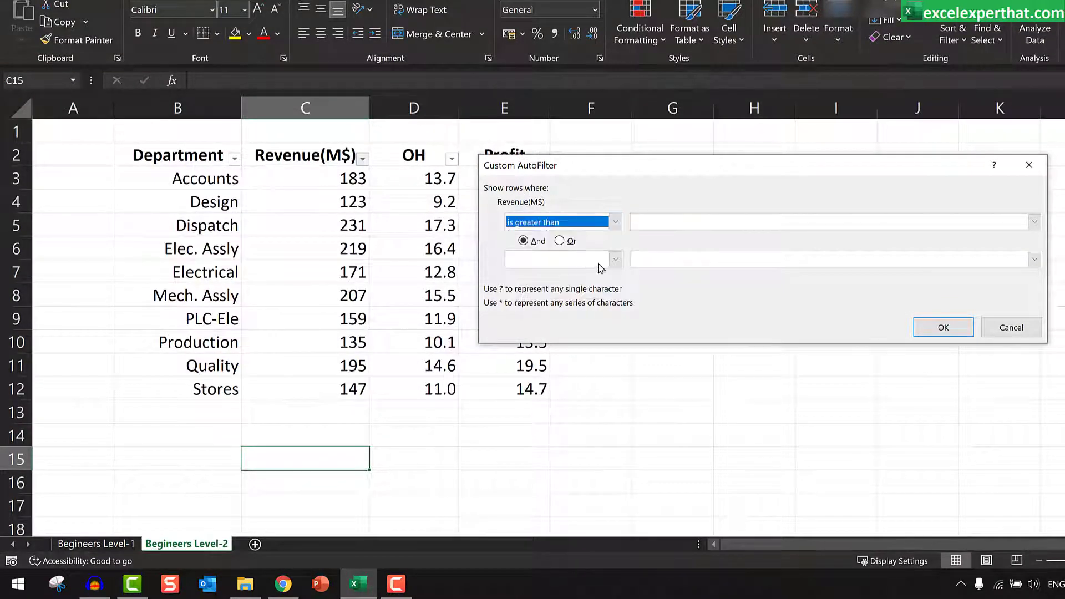
pyautogui.click(685, 218)
pyautogui.write('150')
pyautogui.click(616, 258)
pyautogui.click(582, 331)
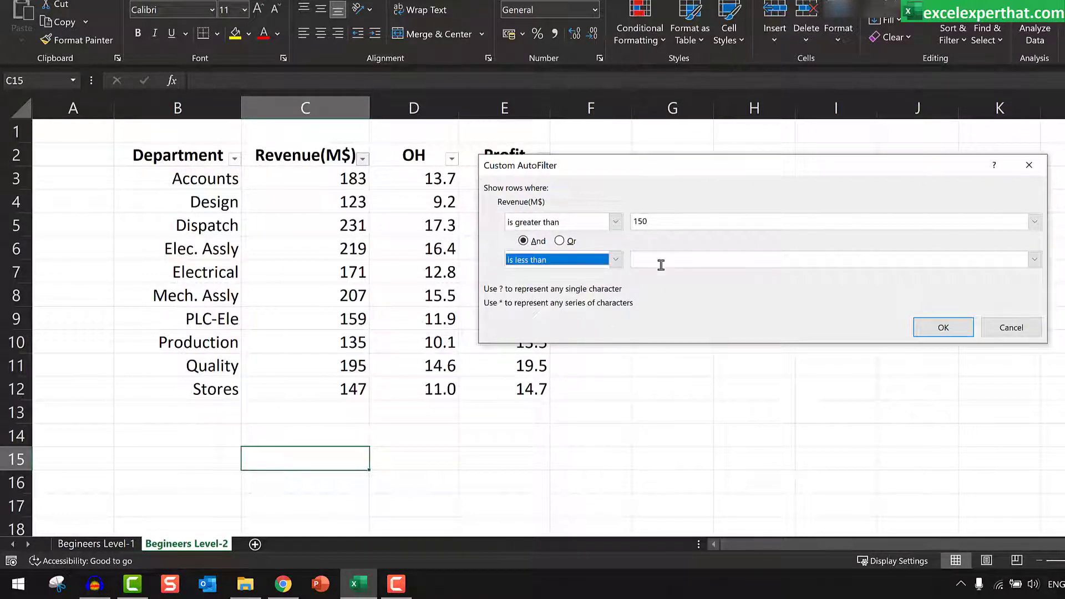
pyautogui.click(665, 261)
pyautogui.write('200')
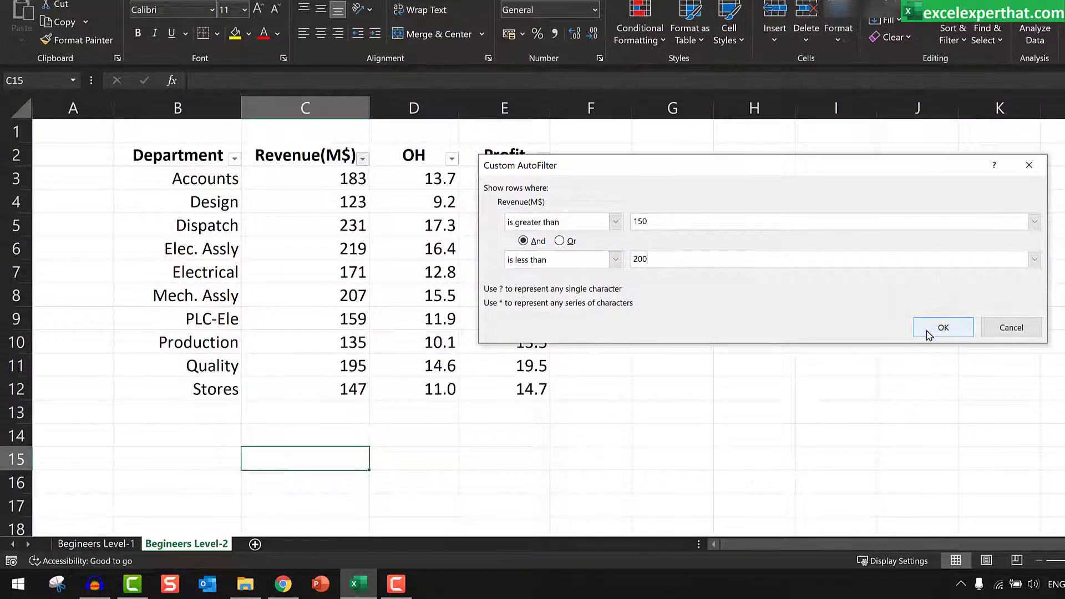
pyautogui.click(943, 327)
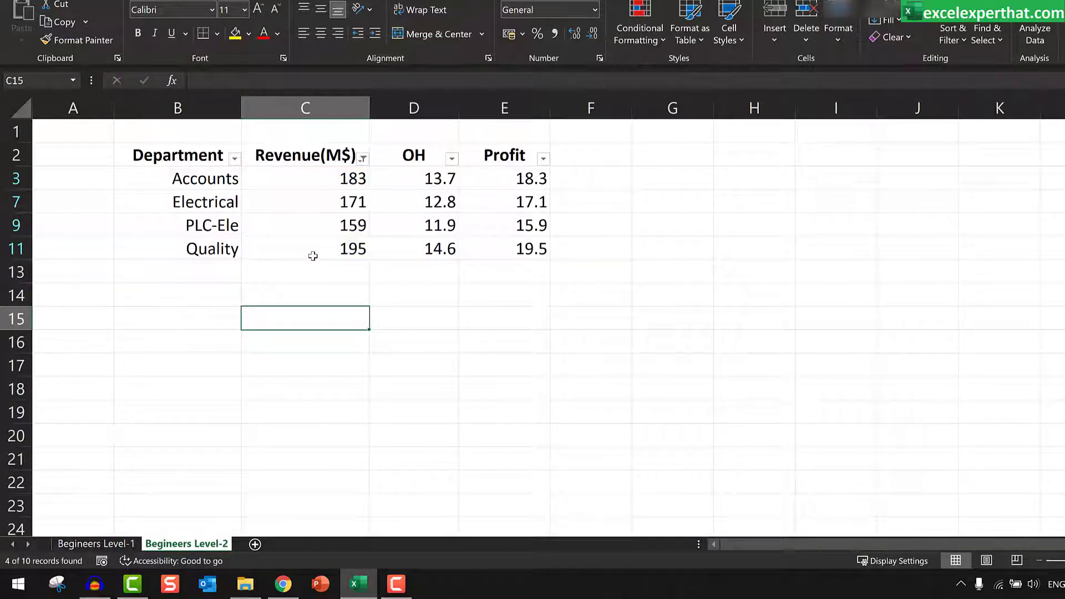
# Step: Check the Revenue(M$) column's filter options, and clear the filtering from header row 2 so all rows are shown
pyautogui.click(362, 159)
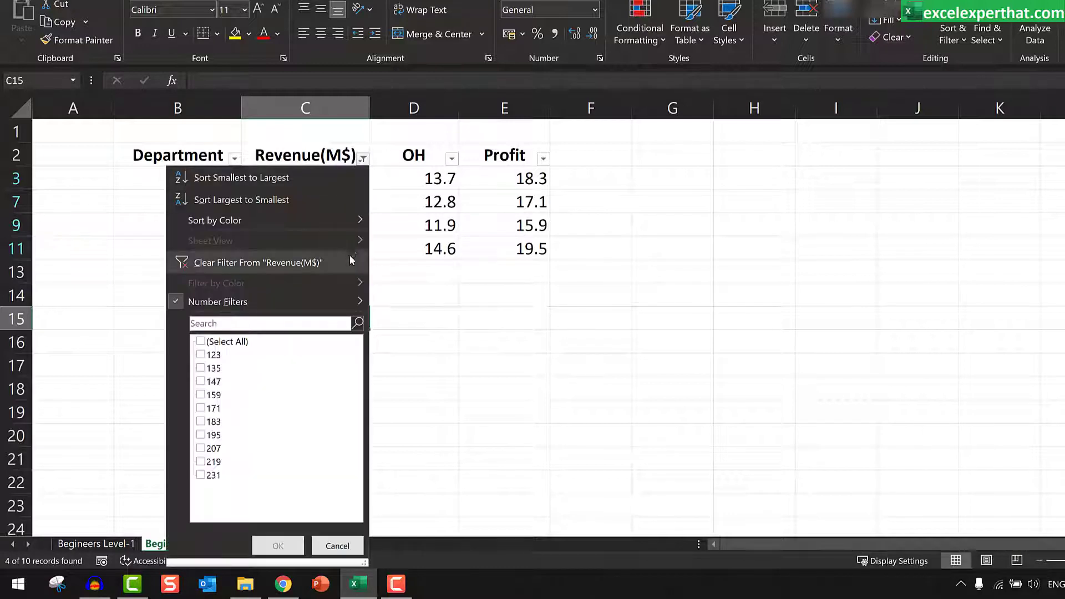
pyautogui.moveTo(345, 304)
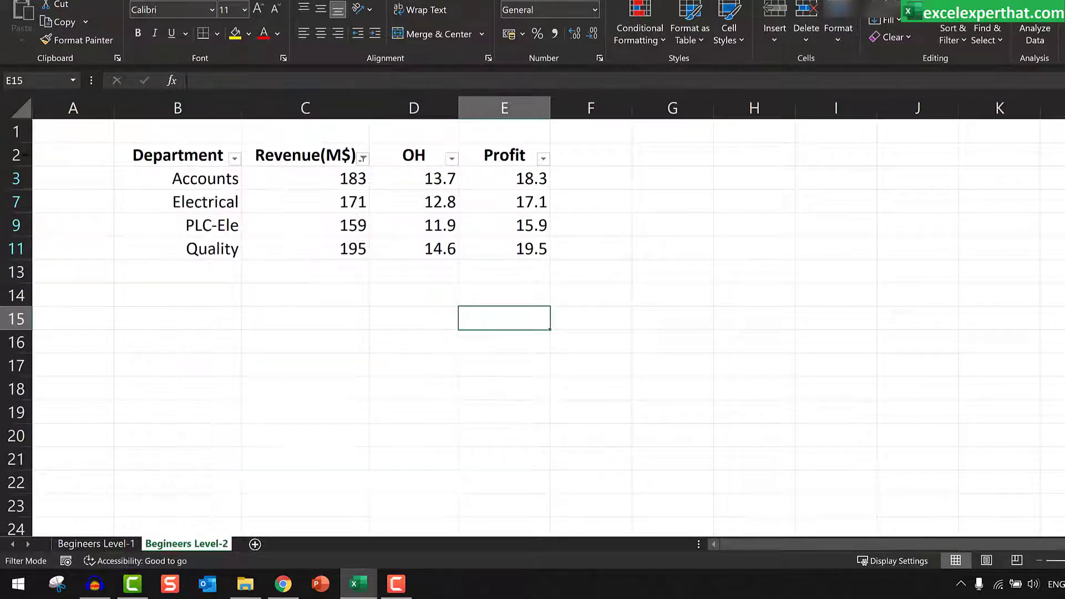
pyautogui.click(15, 156)
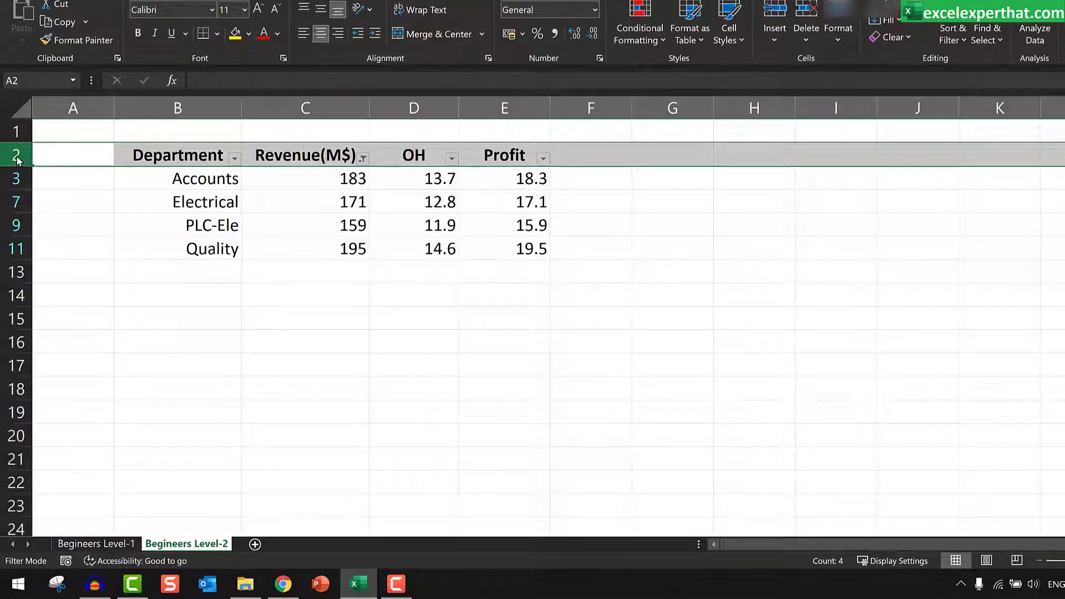
pyautogui.click(962, 47)
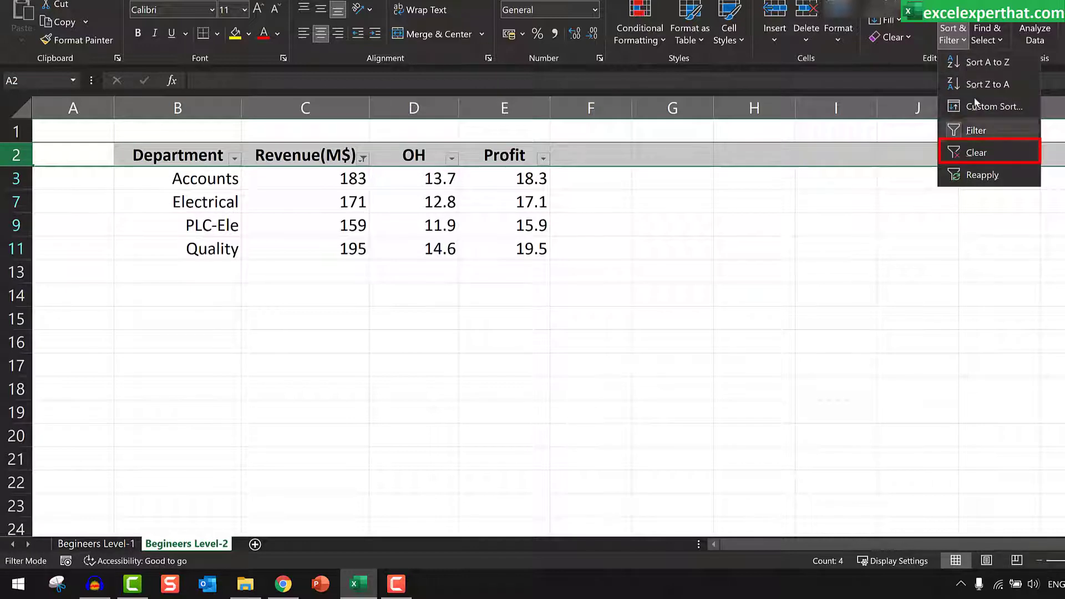
pyautogui.click(987, 152)
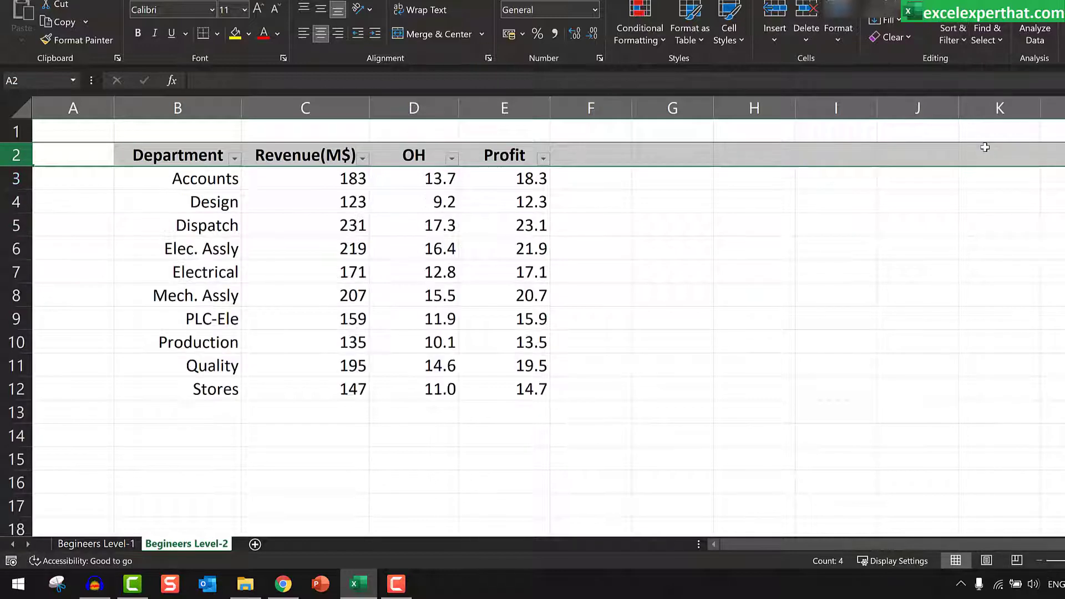
pyautogui.click(214, 183)
pyautogui.moveTo(213, 183); pyautogui.dragTo(497, 384)
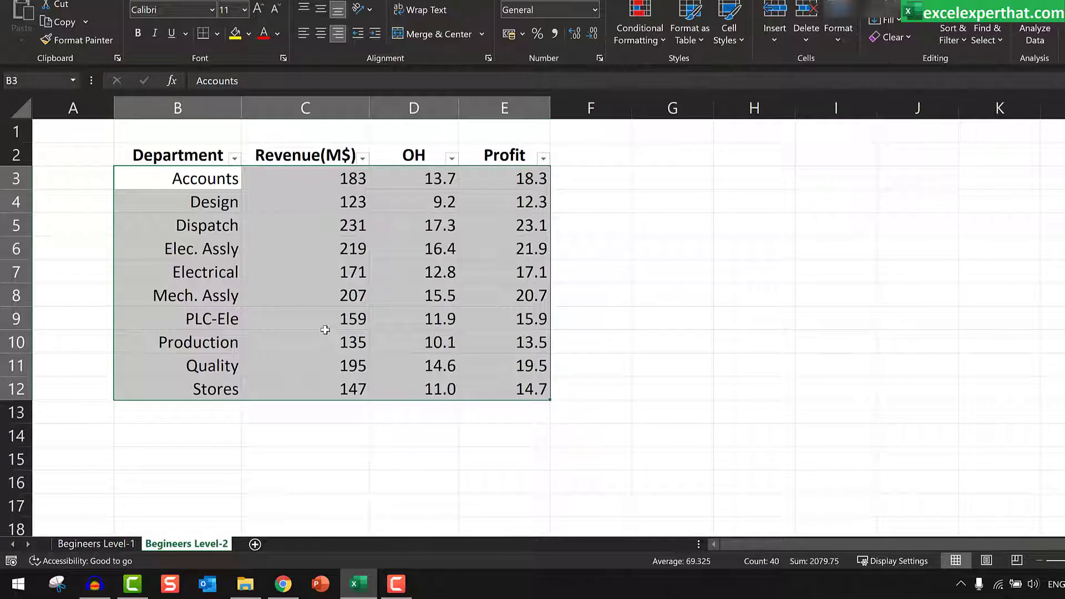
pyautogui.click(194, 157)
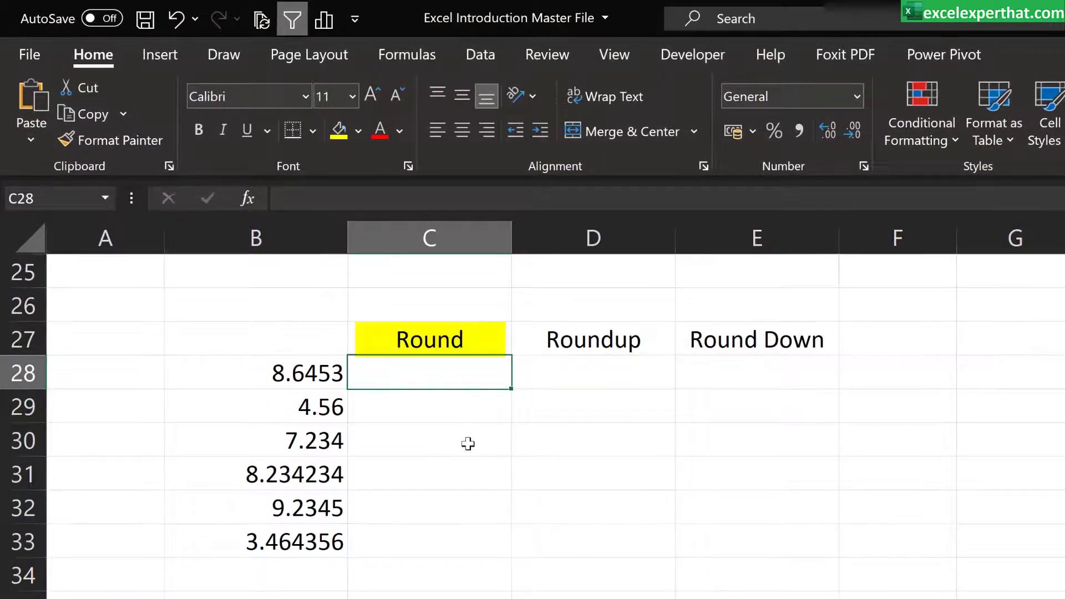
# Step: Enter the formula =ROUND(B28,0) in cell C28 to round the first number to zero decimal places
pyautogui.write('=')
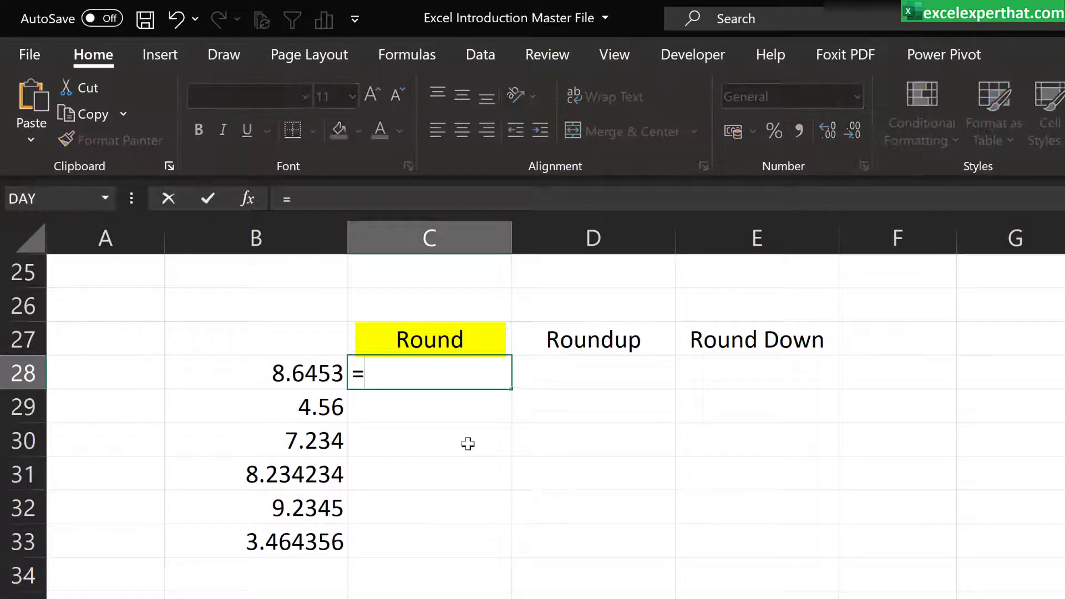
pyautogui.write('round')
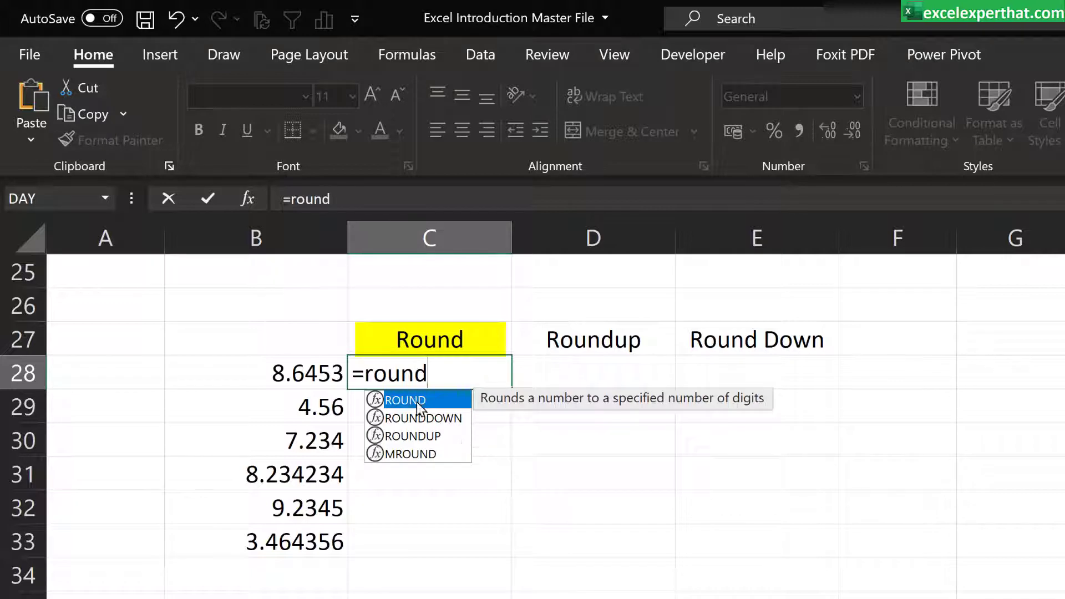
pyautogui.doubleClick(419, 398)
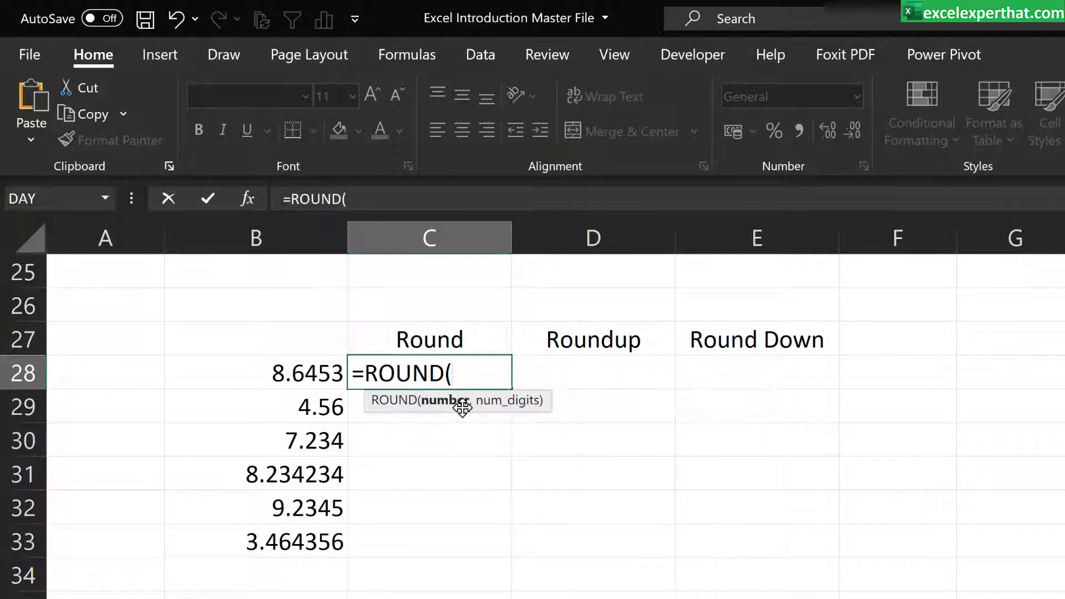
pyautogui.click(271, 378)
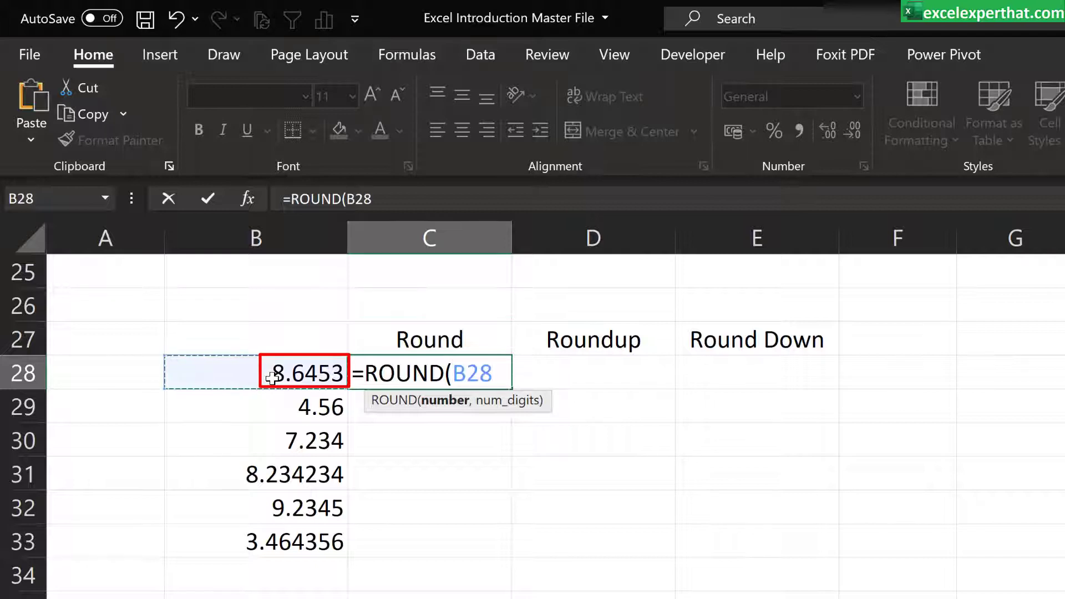
pyautogui.write(',')
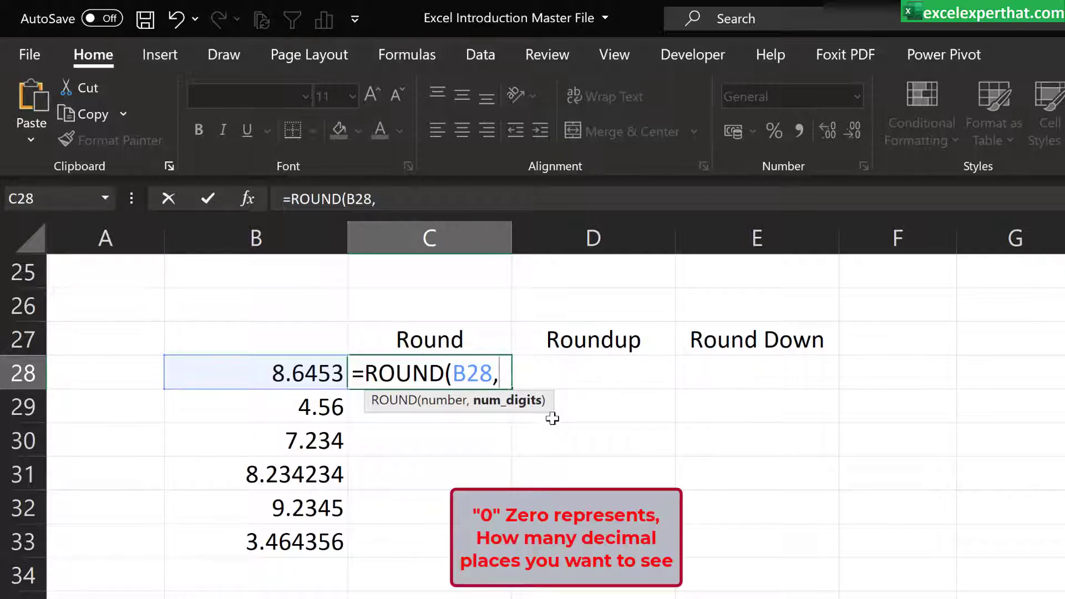
pyautogui.write('0)')
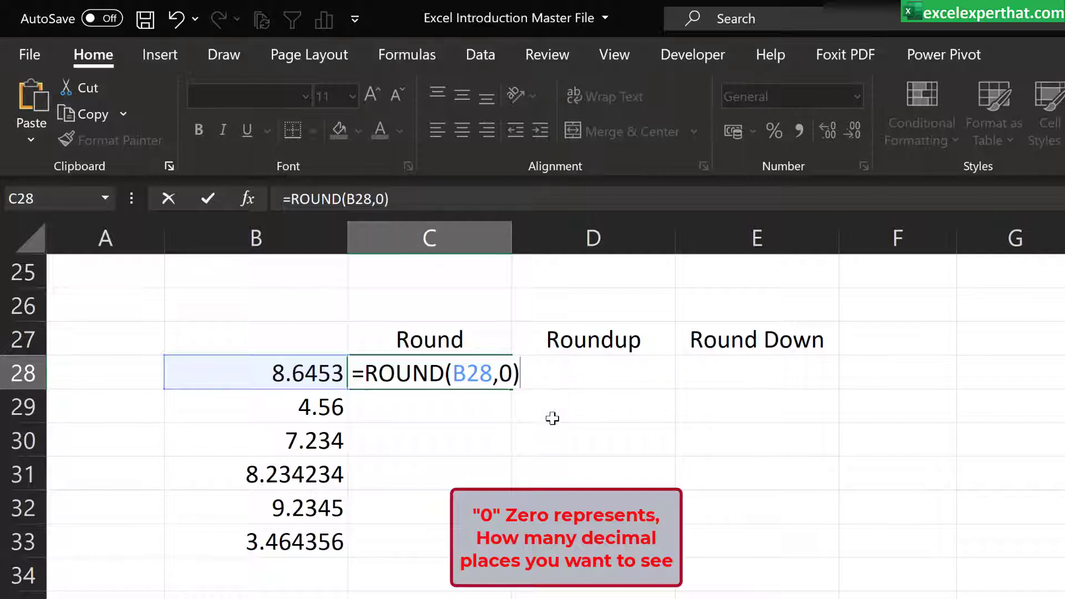
pyautogui.press('Return')
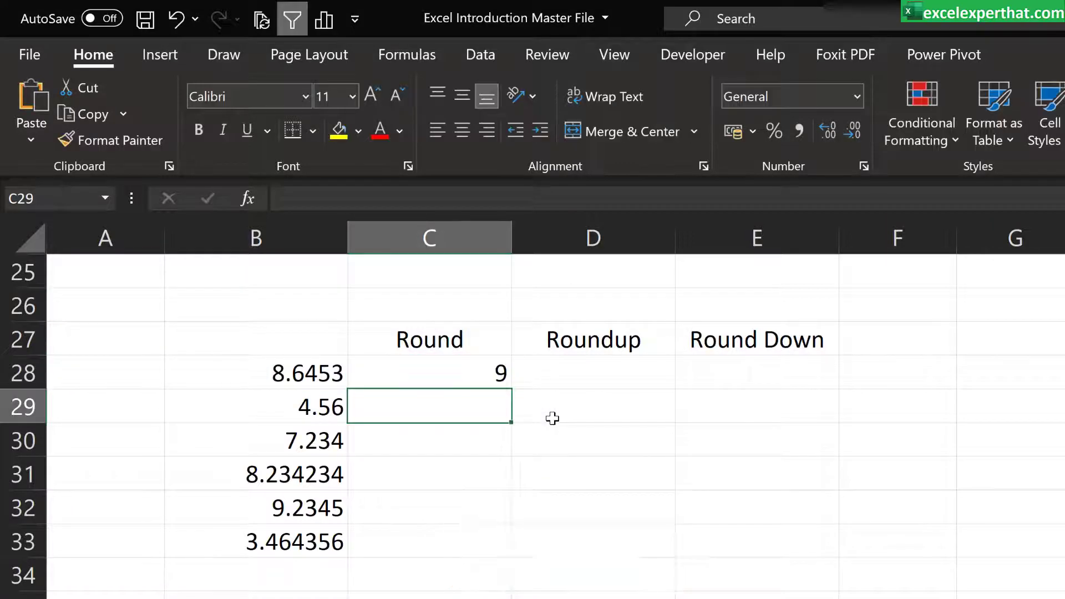
# Step: Fill the ROUND formula from C28 down to C33, and go through the source numbers in B29:B33
pyautogui.click(494, 373)
pyautogui.moveTo(510, 388); pyautogui.dragTo(493, 550)
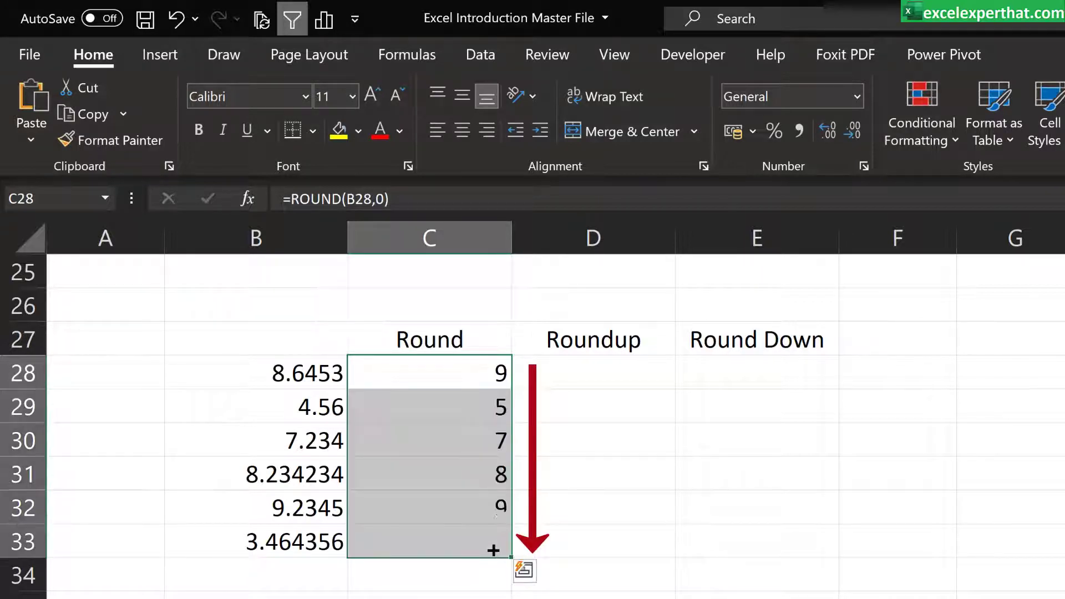
pyautogui.click(291, 418)
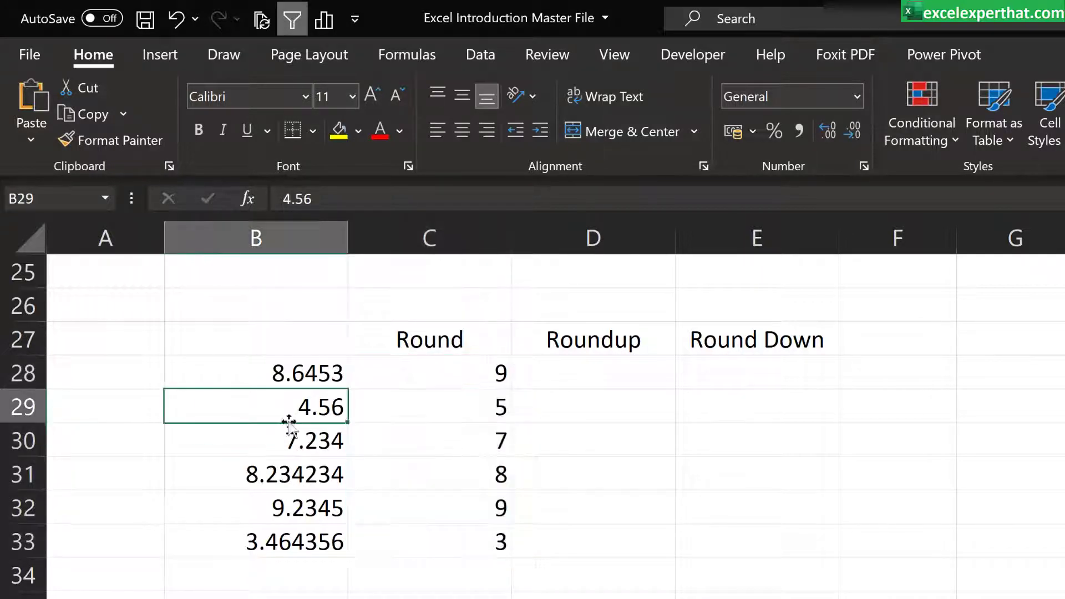
pyautogui.click(276, 444)
pyautogui.click(264, 478)
pyautogui.click(268, 504)
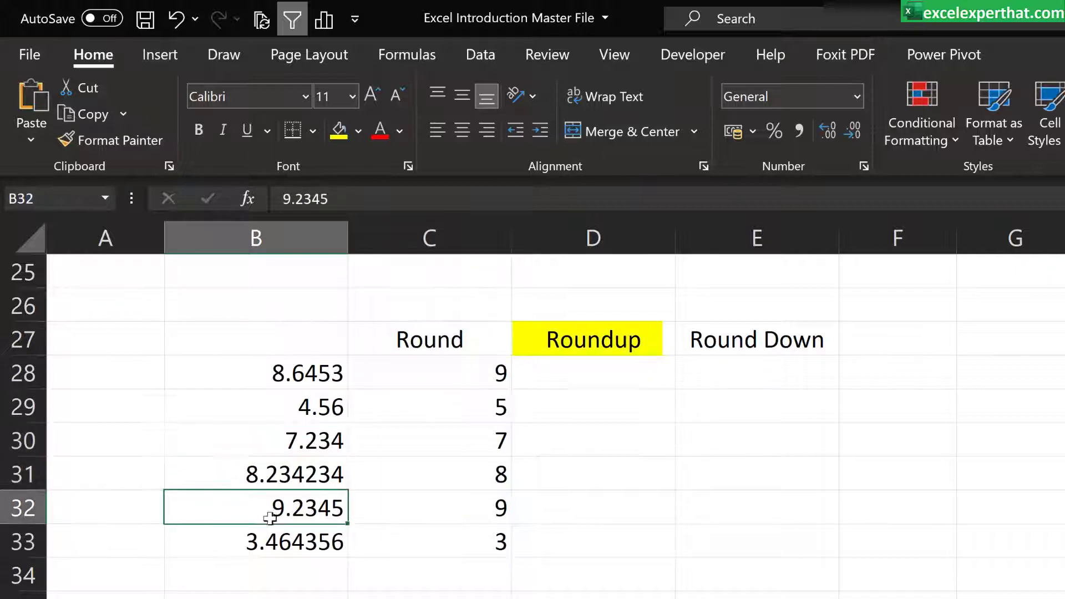
pyautogui.click(271, 546)
# Step: Enter the formula =ROUNDUP(B28,0) in cell D28 and fill it down to D33
pyautogui.click(591, 364)
pyautogui.write('=')
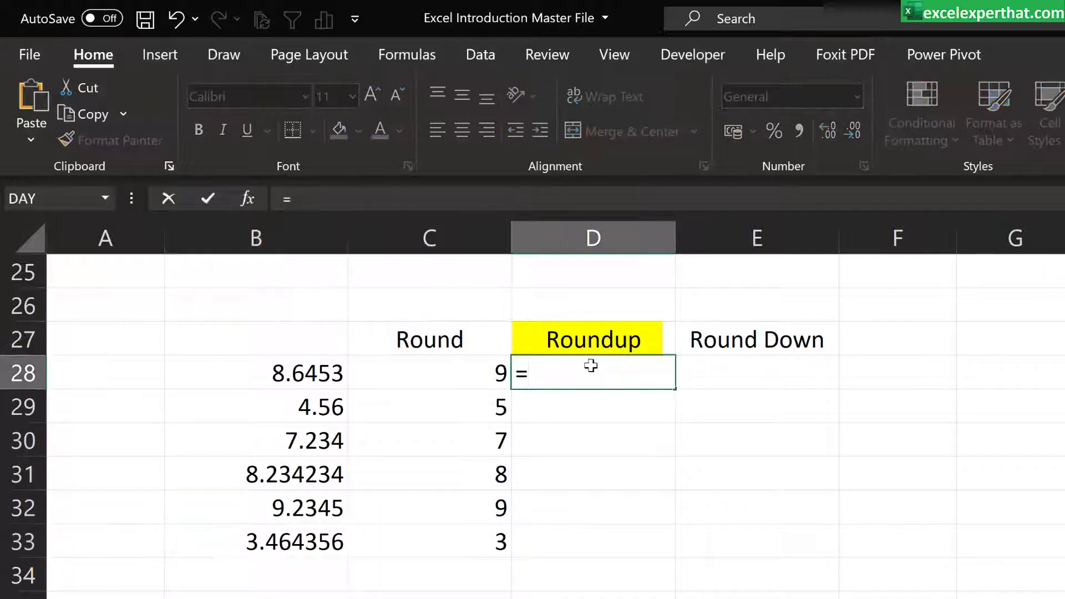
pyautogui.write('round')
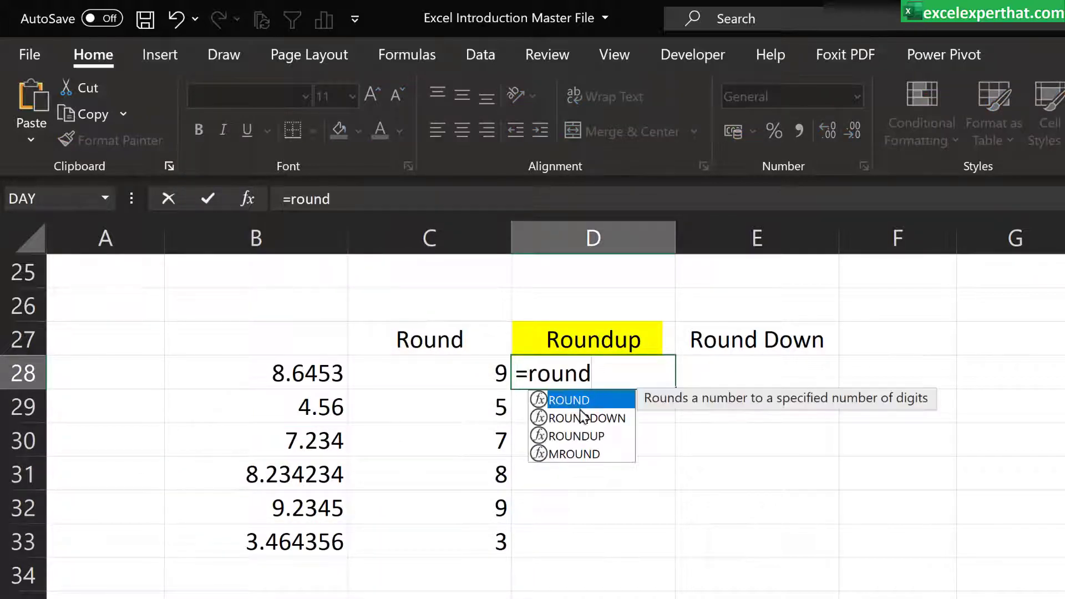
pyautogui.doubleClick(575, 434)
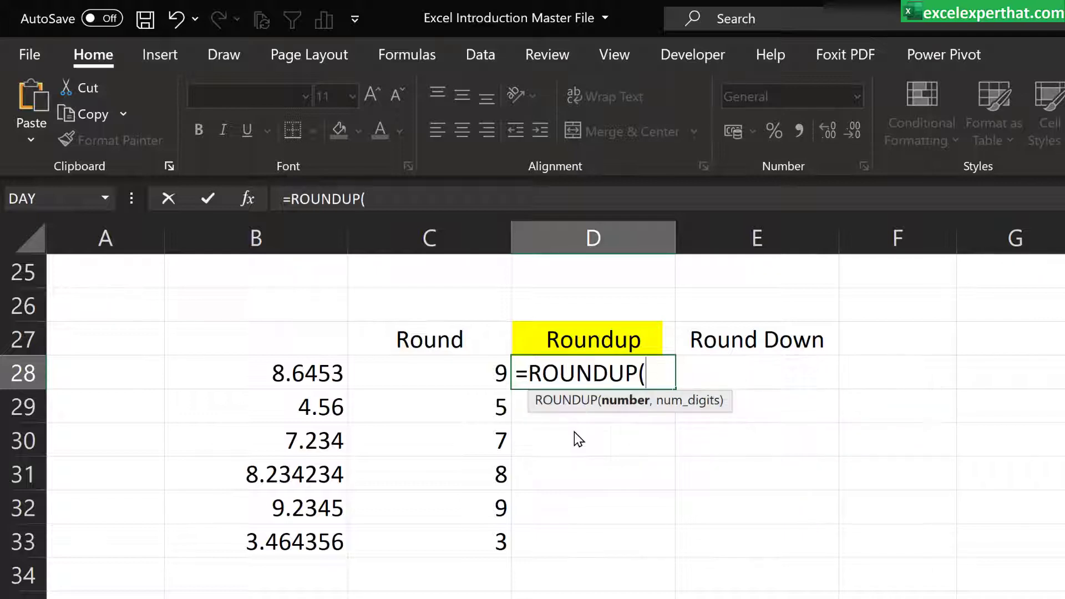
pyautogui.click(308, 370)
pyautogui.write(',0')
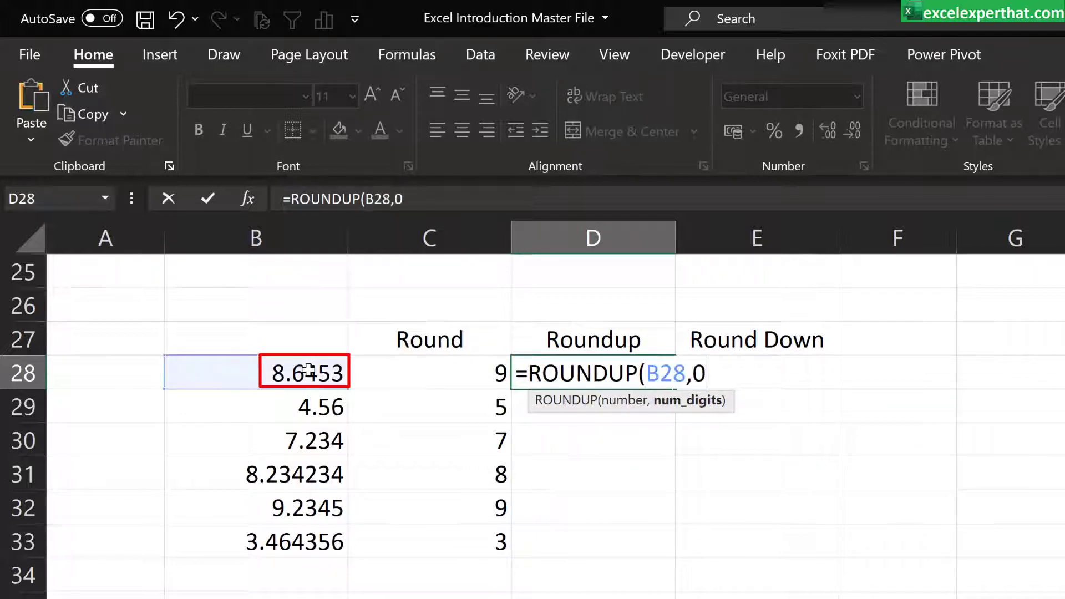
pyautogui.write(')')
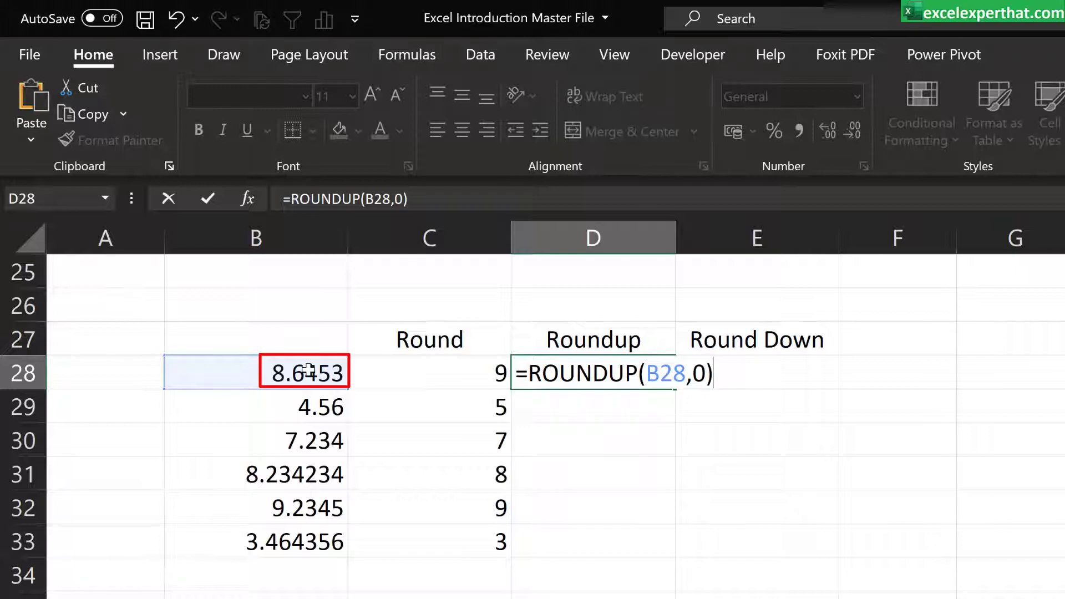
pyautogui.press('Return')
pyautogui.click(614, 373)
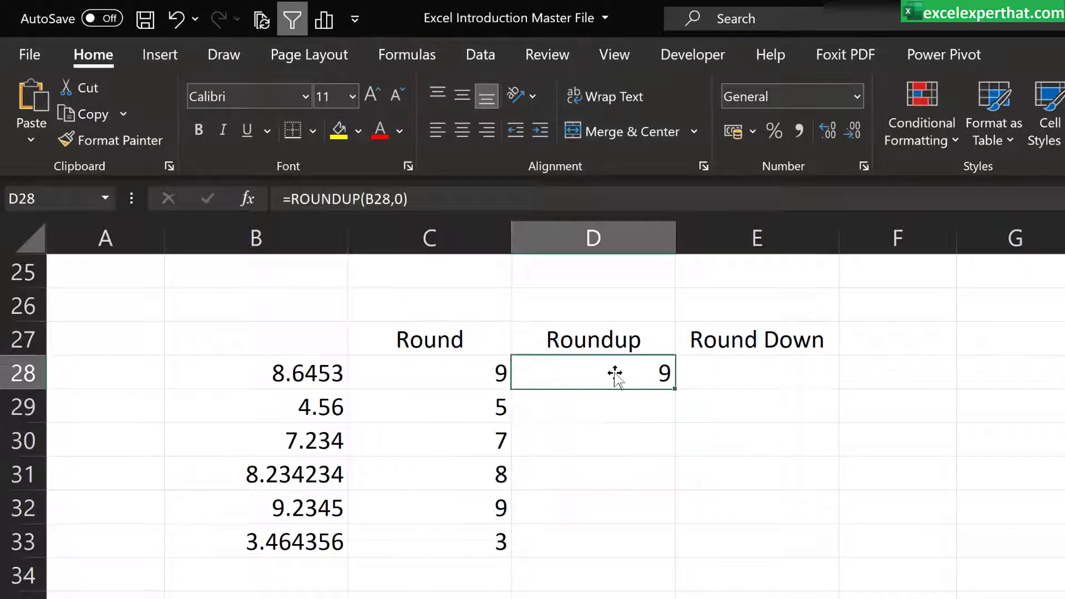
pyautogui.moveTo(674, 388); pyautogui.dragTo(642, 557)
pyautogui.click(532, 596)
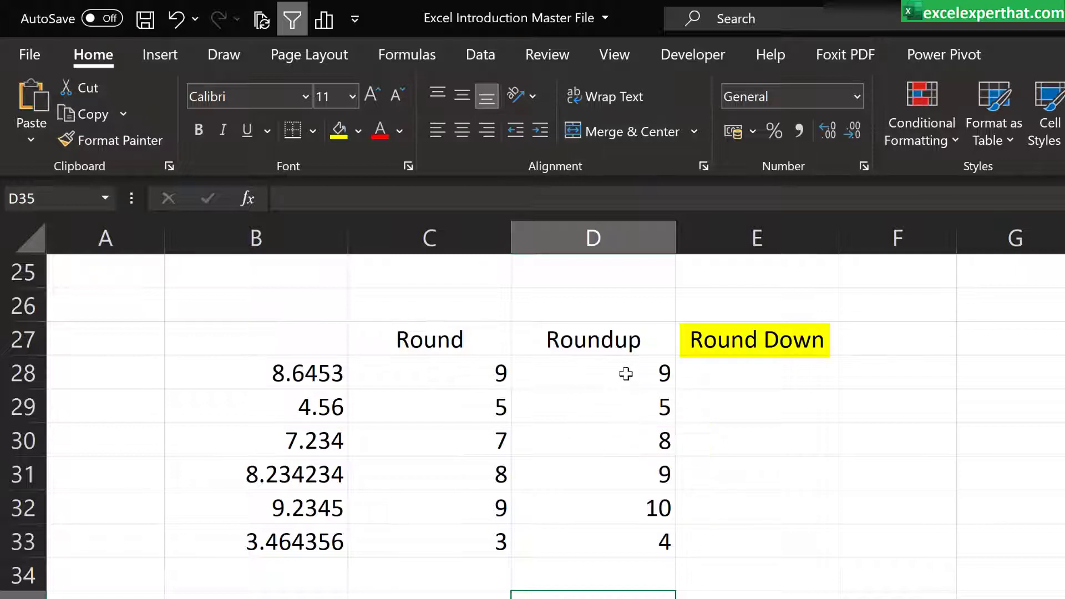
# Step: Enter the formula =ROUNDDOWN(B28,0) in cell E28 and fill it down to E33
pyautogui.click(749, 372)
pyautogui.write('=round')
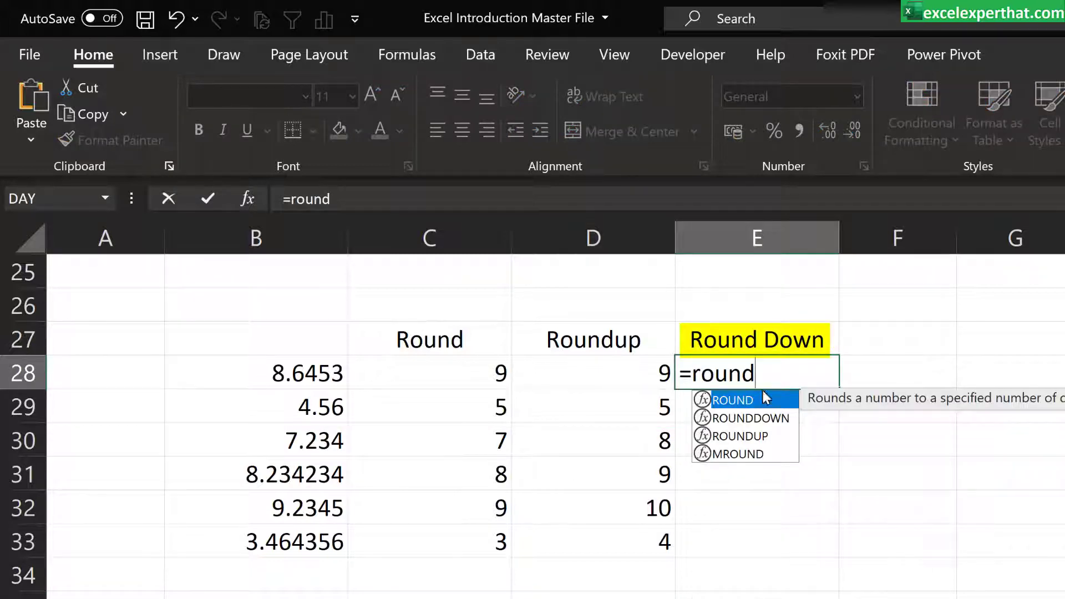
pyautogui.doubleClick(742, 417)
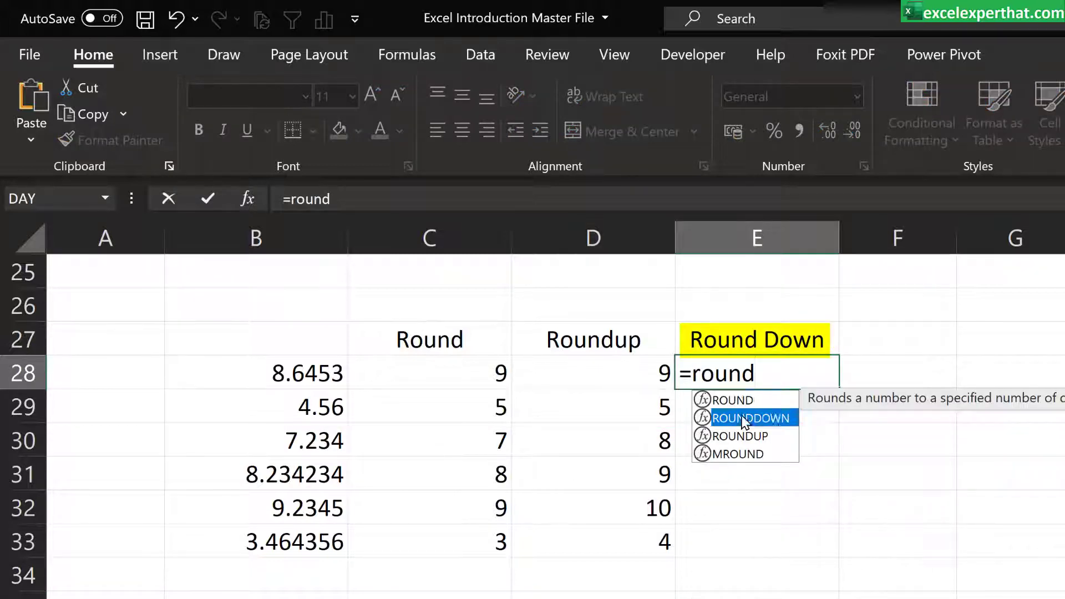
pyautogui.click(298, 374)
pyautogui.write(',')
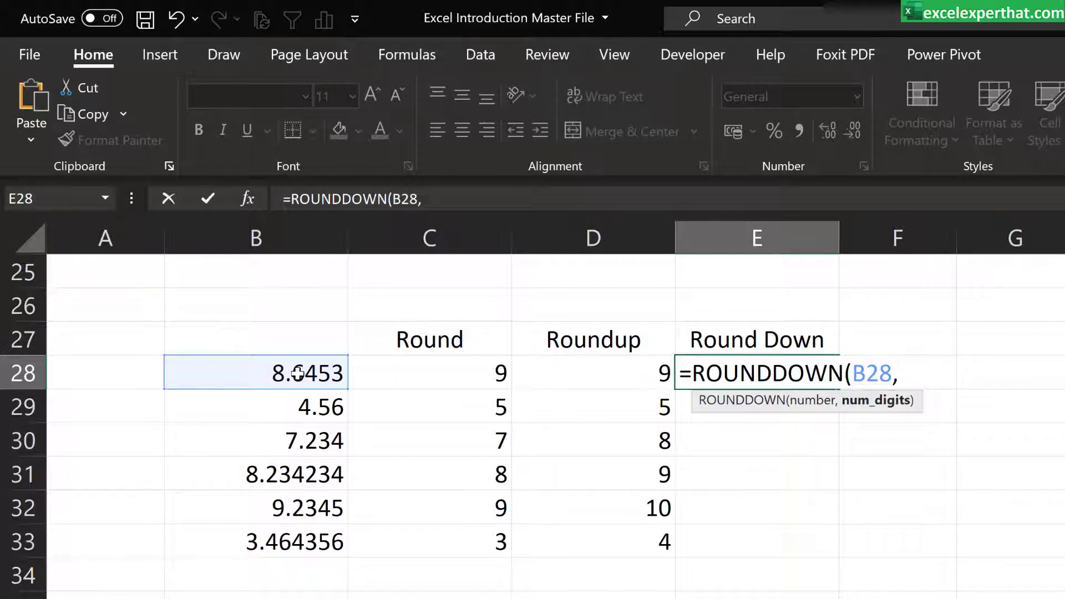
pyautogui.write('0)')
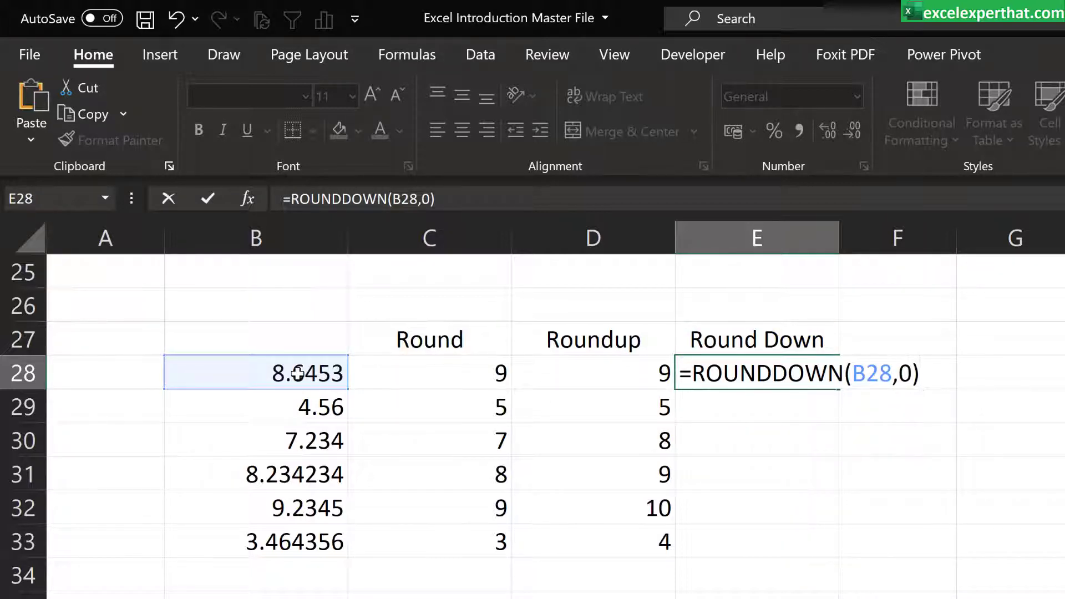
pyautogui.press('Return')
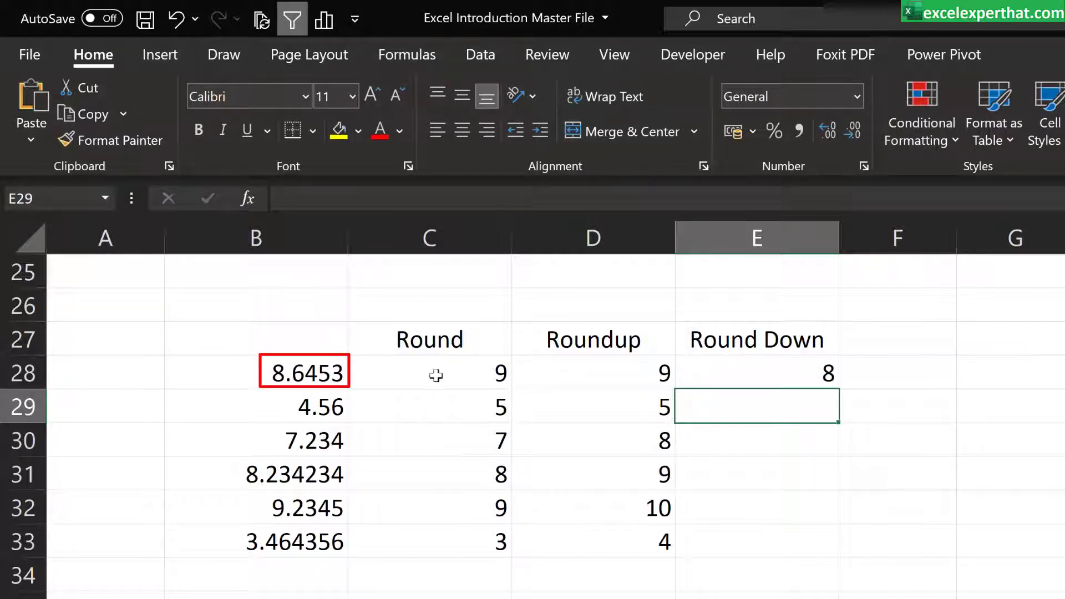
pyautogui.click(832, 382)
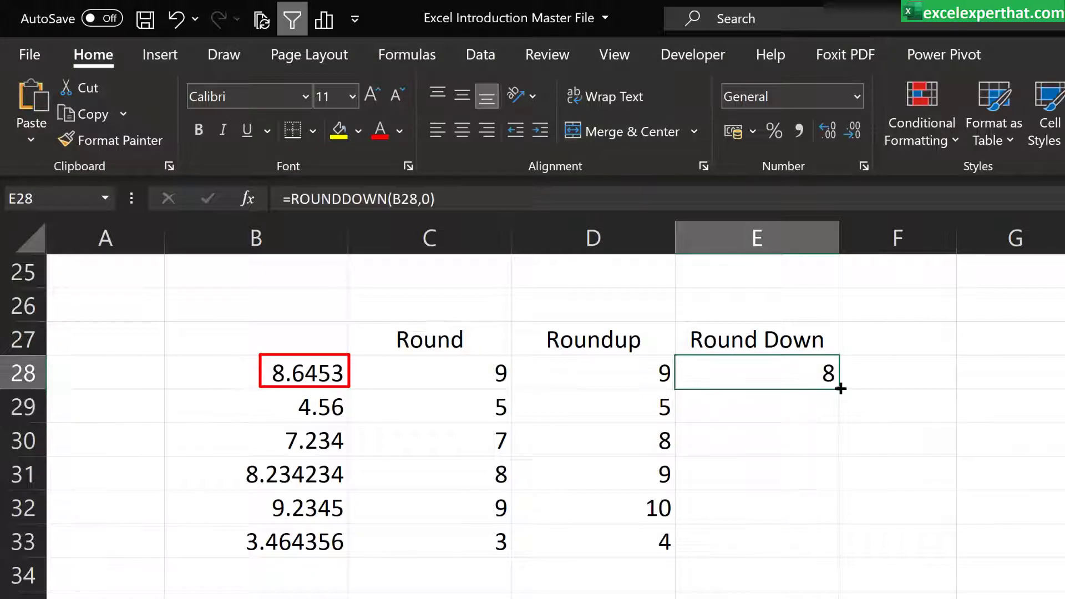
pyautogui.moveTo(837, 388); pyautogui.dragTo(832, 558)
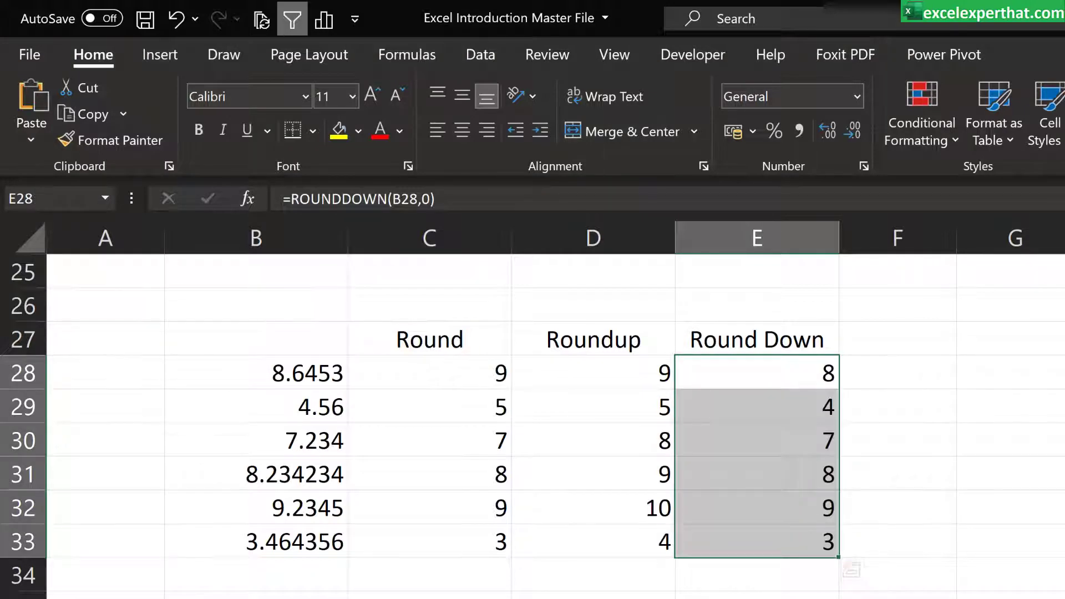
# Step: Compare the source numbers in B29:B32 with their rounded-down results in column E
pyautogui.click(262, 416)
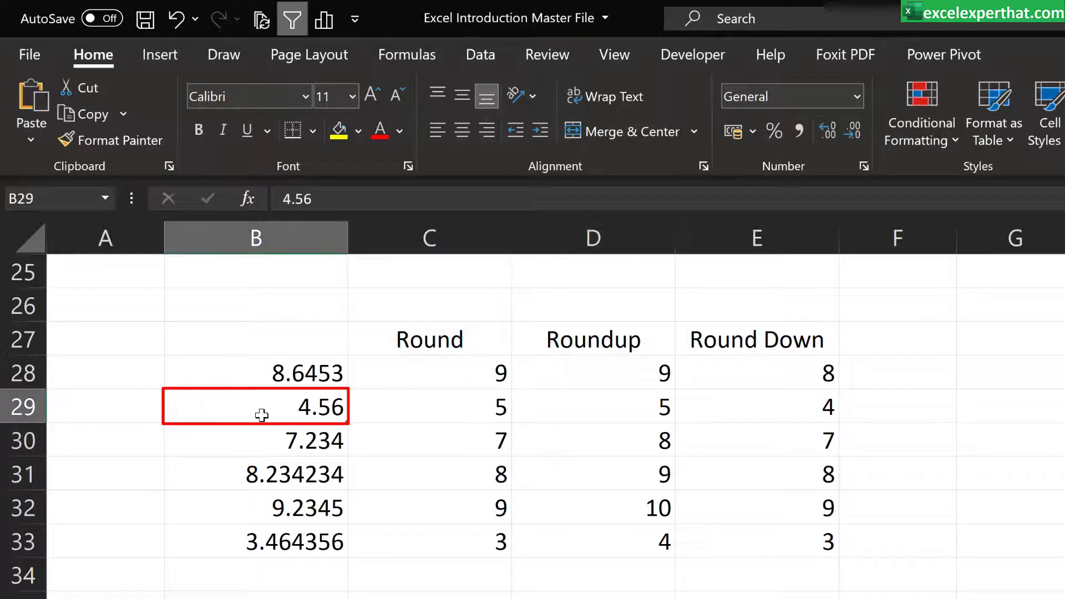
pyautogui.click(707, 407)
pyautogui.click(302, 445)
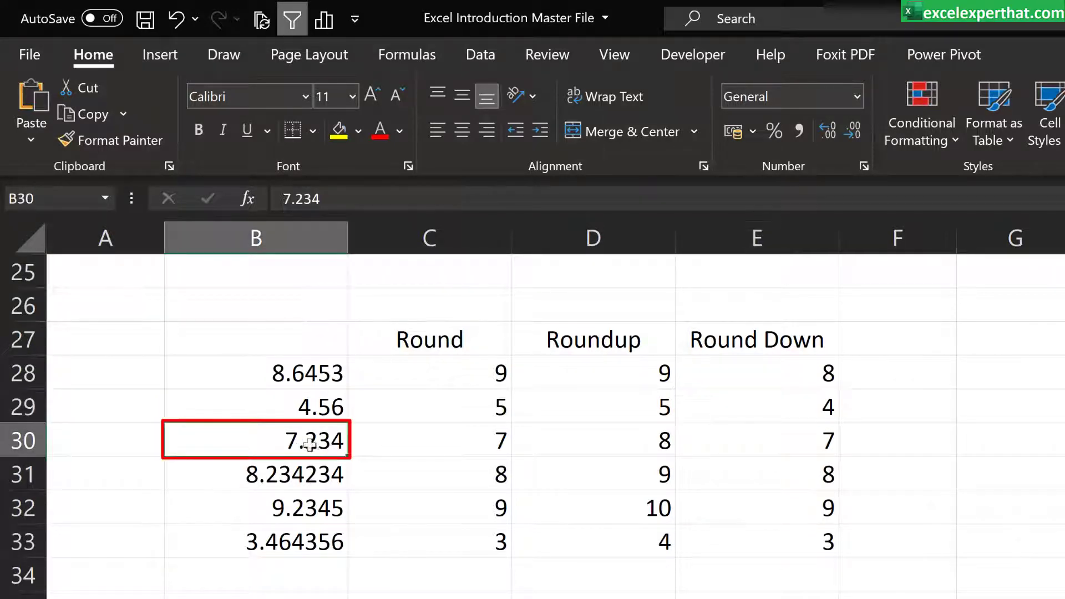
pyautogui.click(795, 441)
pyautogui.click(277, 473)
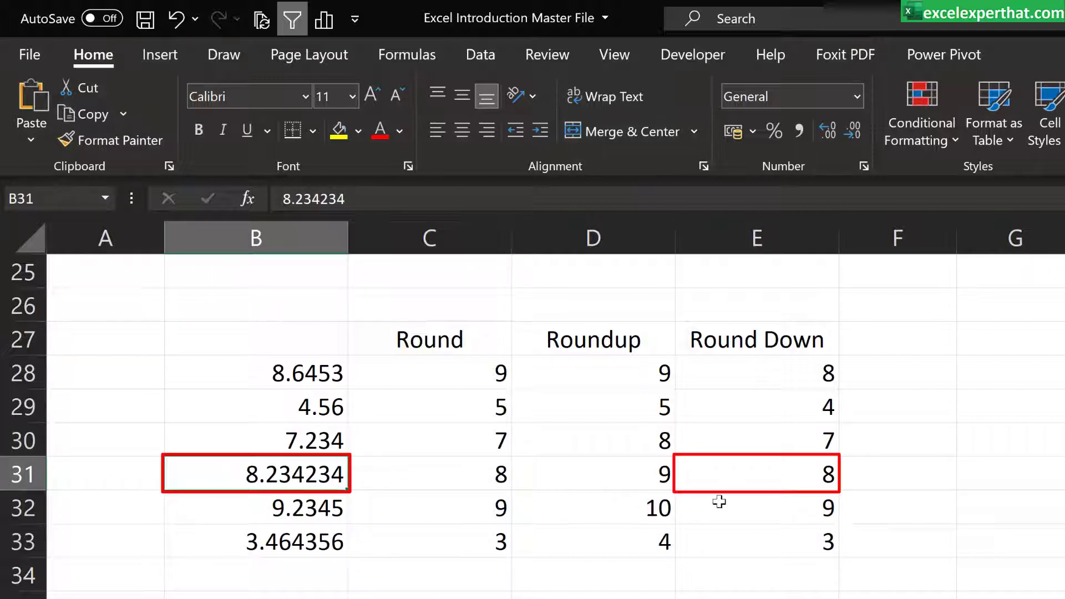
pyautogui.click(757, 480)
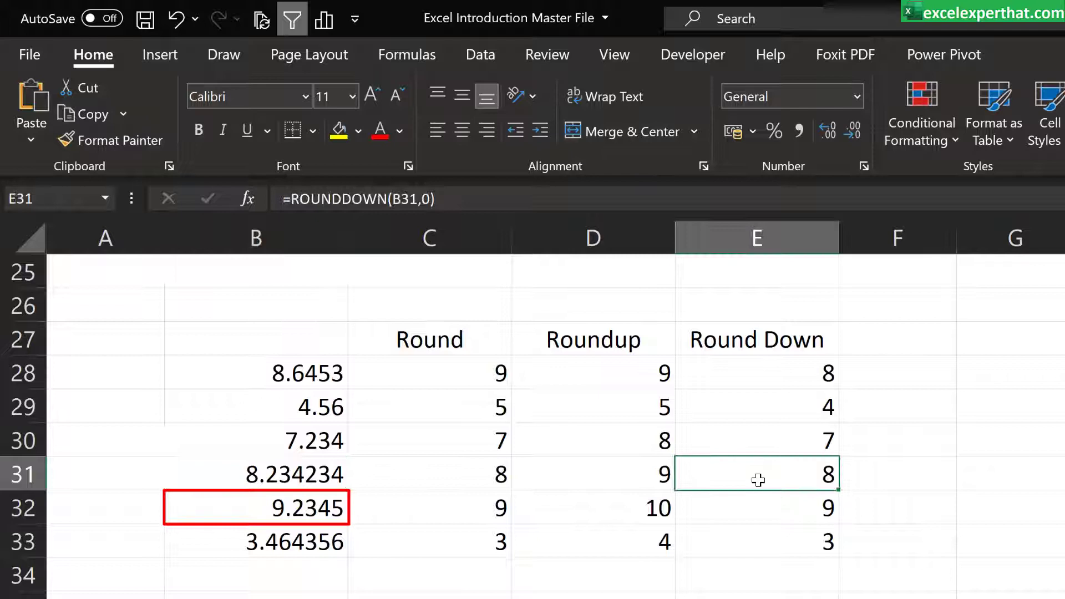
pyautogui.click(308, 514)
pyautogui.click(756, 512)
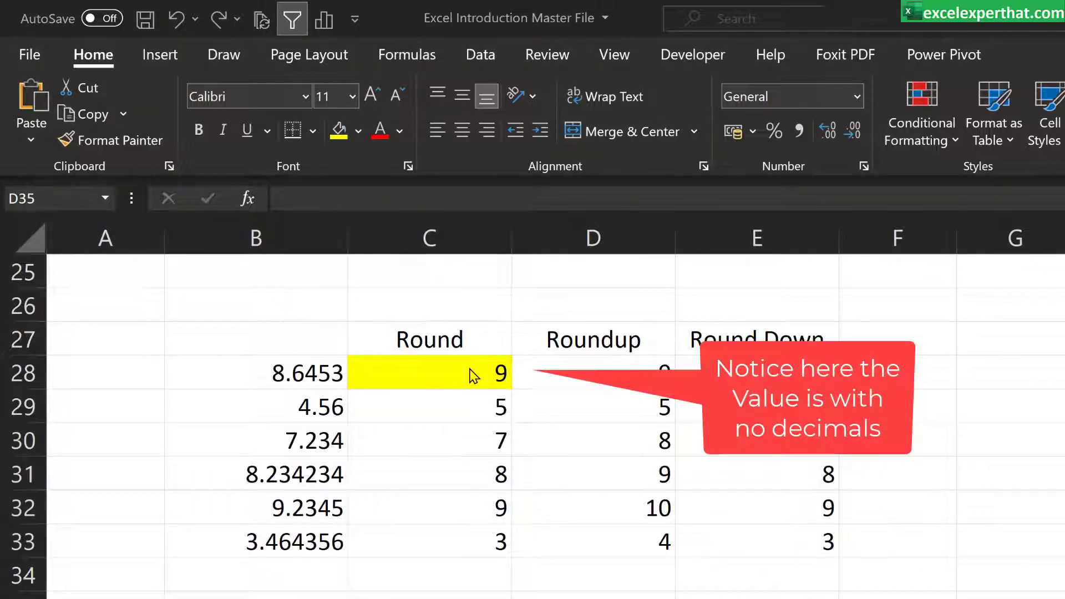
# Step: Change the number of digits in the ROUND formula in C28 to 1
pyautogui.click(496, 373)
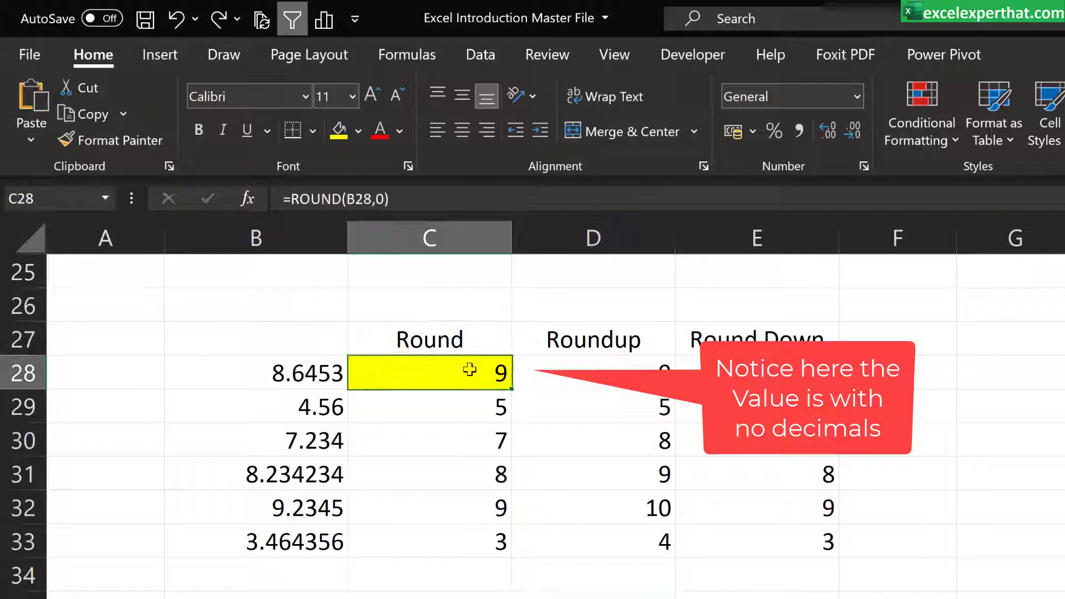
pyautogui.click(378, 205)
pyautogui.press('BackSpace')
pyautogui.write('1')
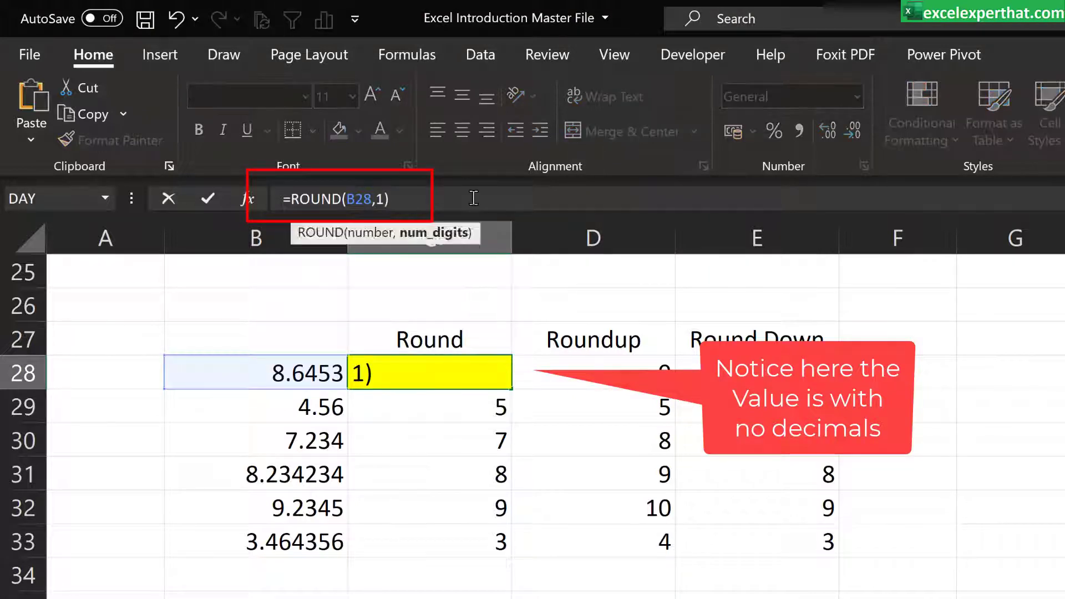
pyautogui.press('Return')
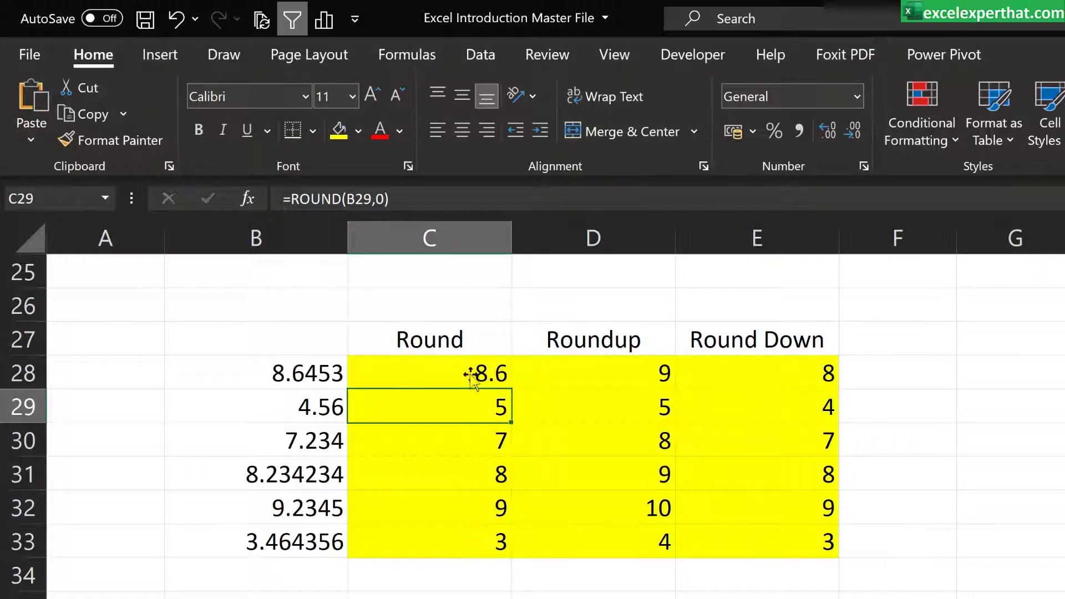
pyautogui.click(379, 201)
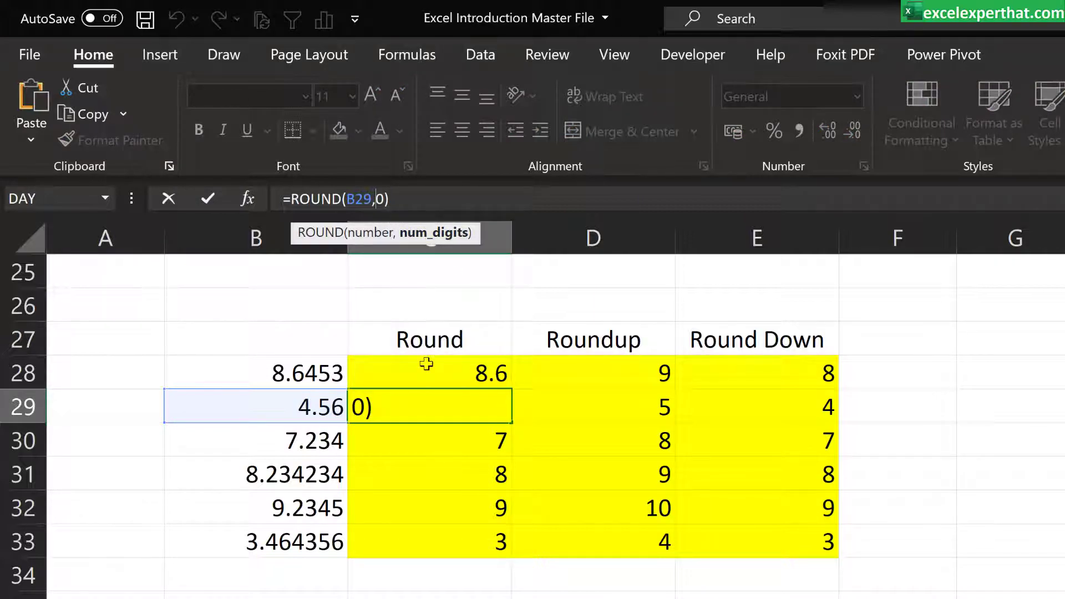
# Step: Replace every 0 with 1 in the rounding formulas in C28:E33 using Find and Replace
pyautogui.moveTo(426, 364); pyautogui.dragTo(786, 545)
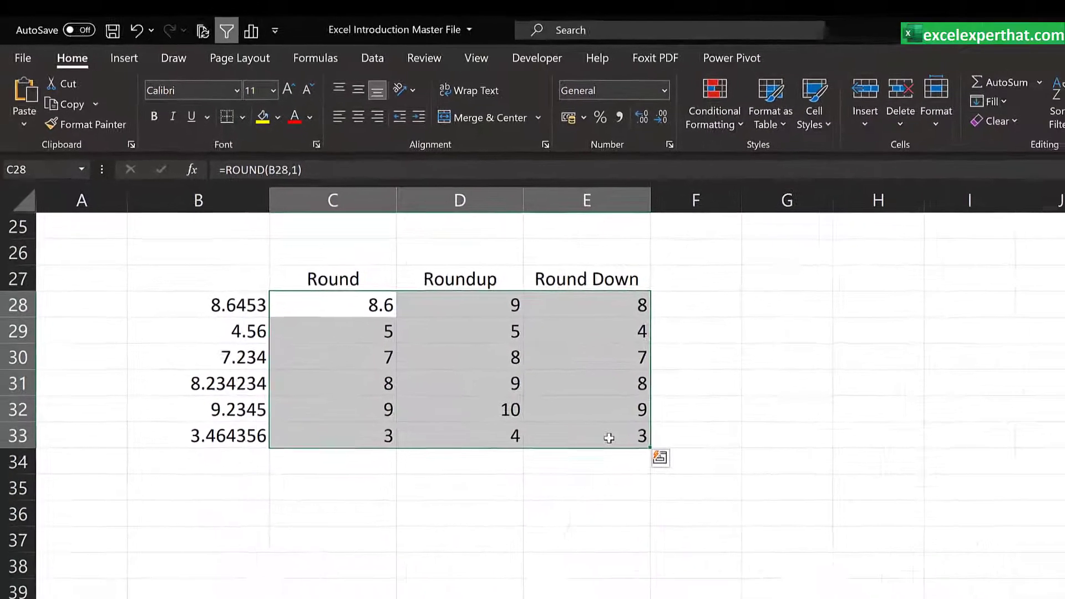
pyautogui.hotkey('ctrl', 'f')
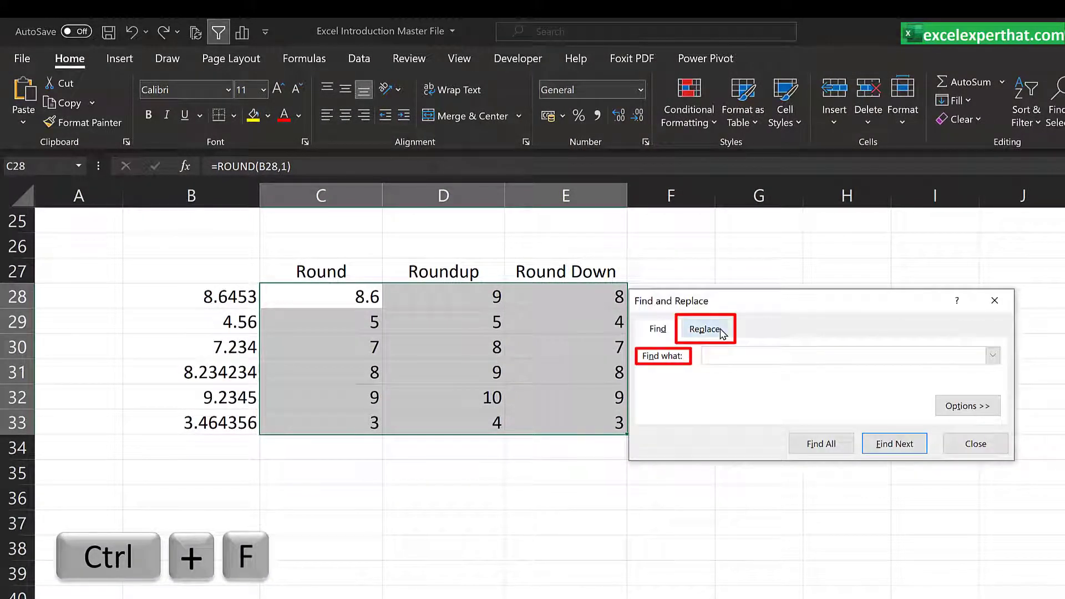
pyautogui.click(704, 329)
pyautogui.write('0')
pyautogui.click(713, 373)
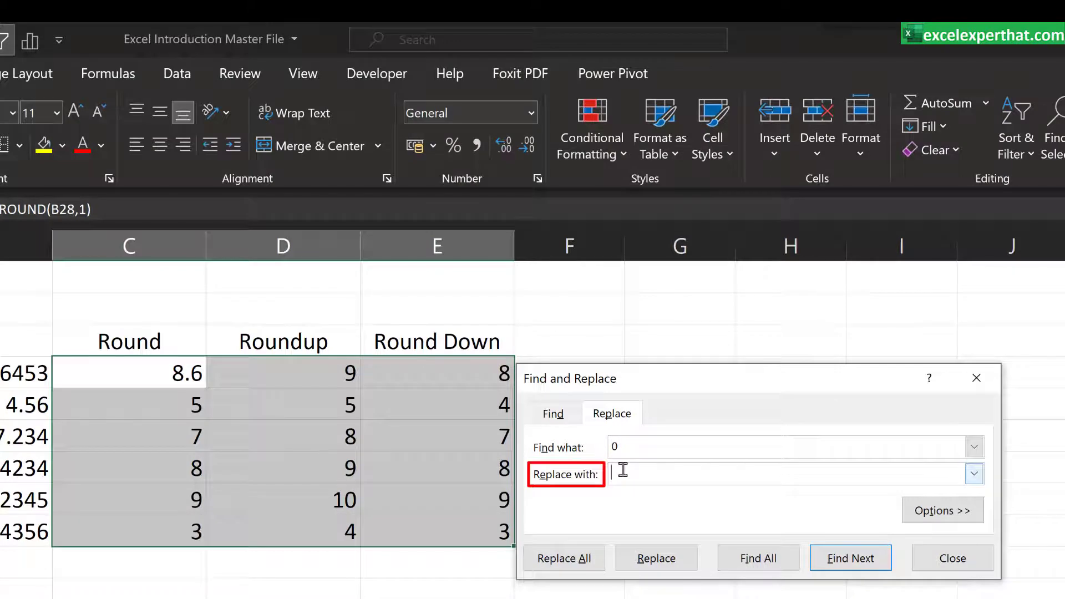
pyautogui.write('1')
pyautogui.click(564, 557)
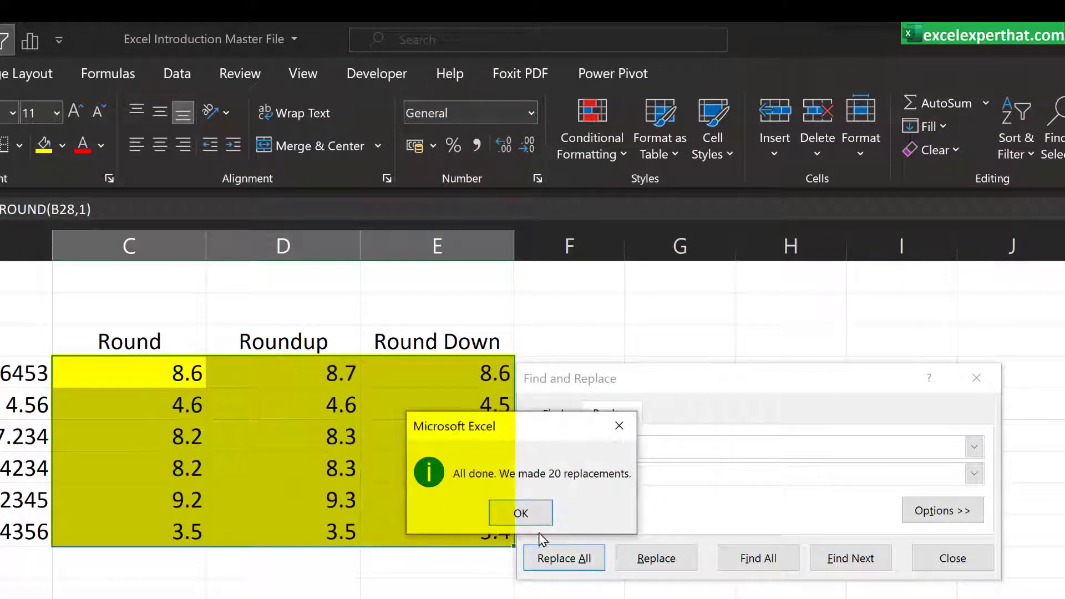
pyautogui.click(544, 513)
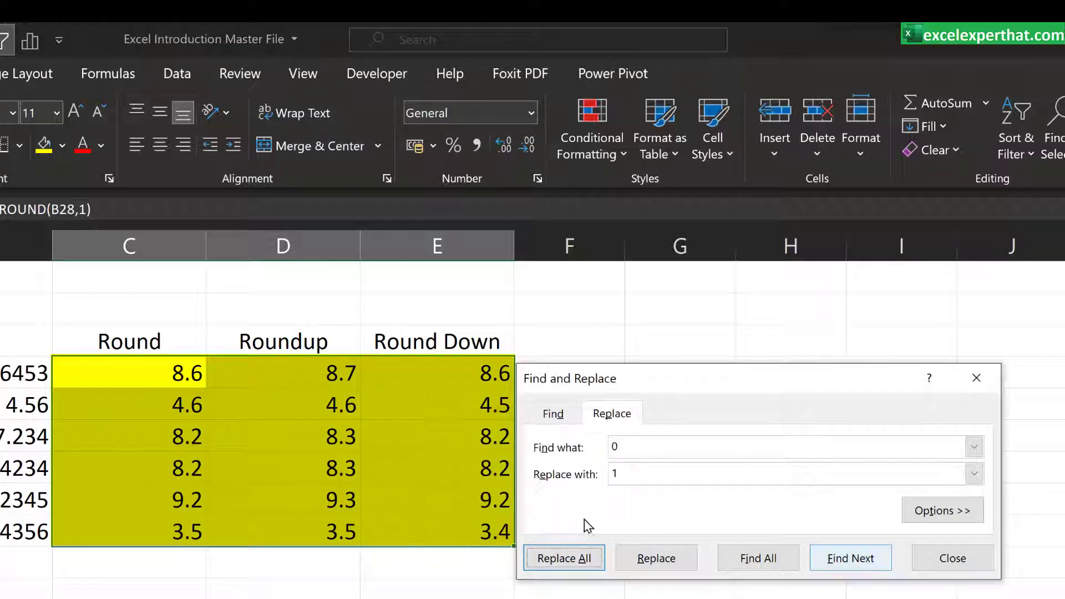
pyautogui.click(952, 558)
pyautogui.click(437, 588)
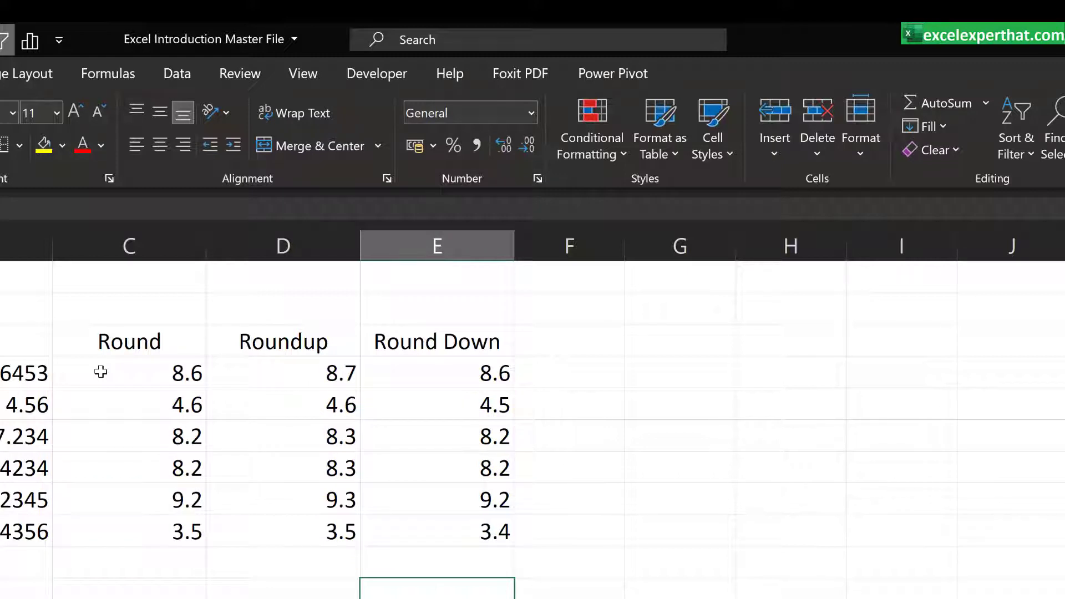
# Step: Replace every 1 with 2 in the formulas in C28:E33 using Find and Replace
pyautogui.moveTo(100, 371); pyautogui.dragTo(470, 531)
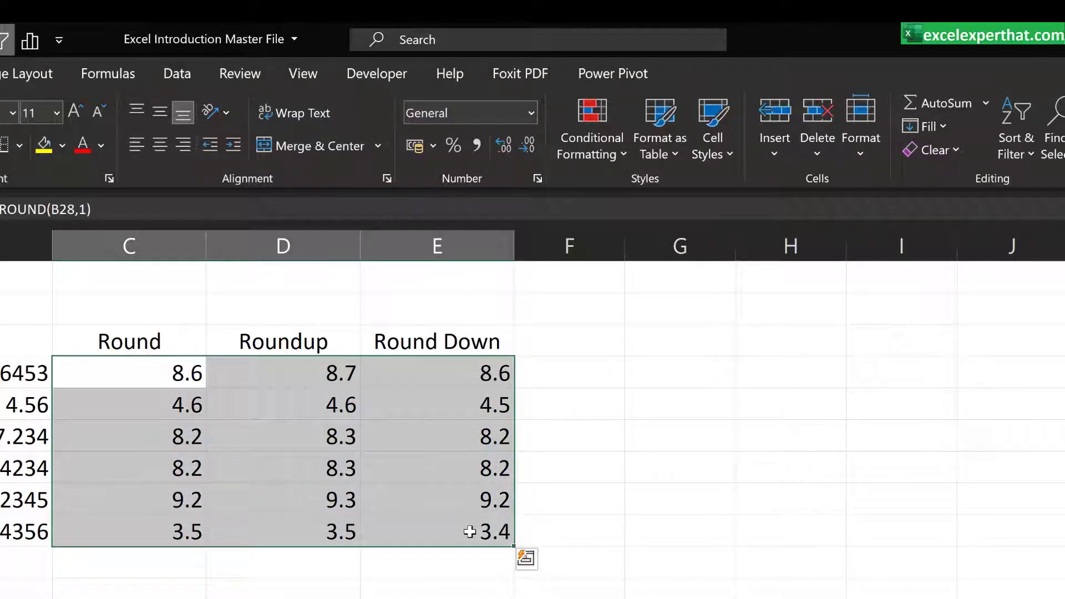
pyautogui.hotkey('ctrl', 'f')
pyautogui.click(612, 437)
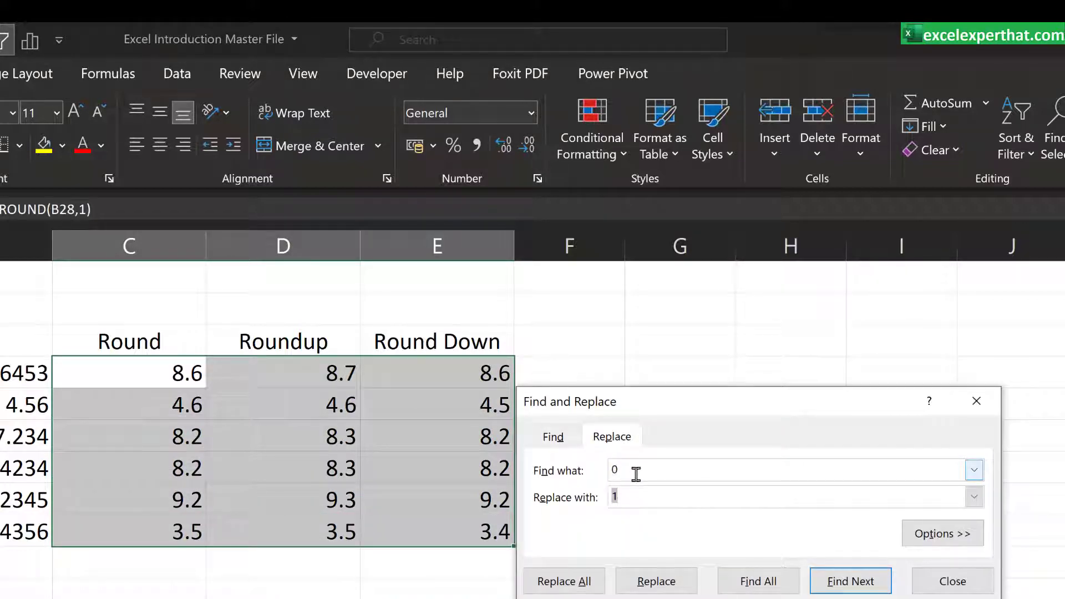
pyautogui.moveTo(636, 474); pyautogui.dragTo(605, 466)
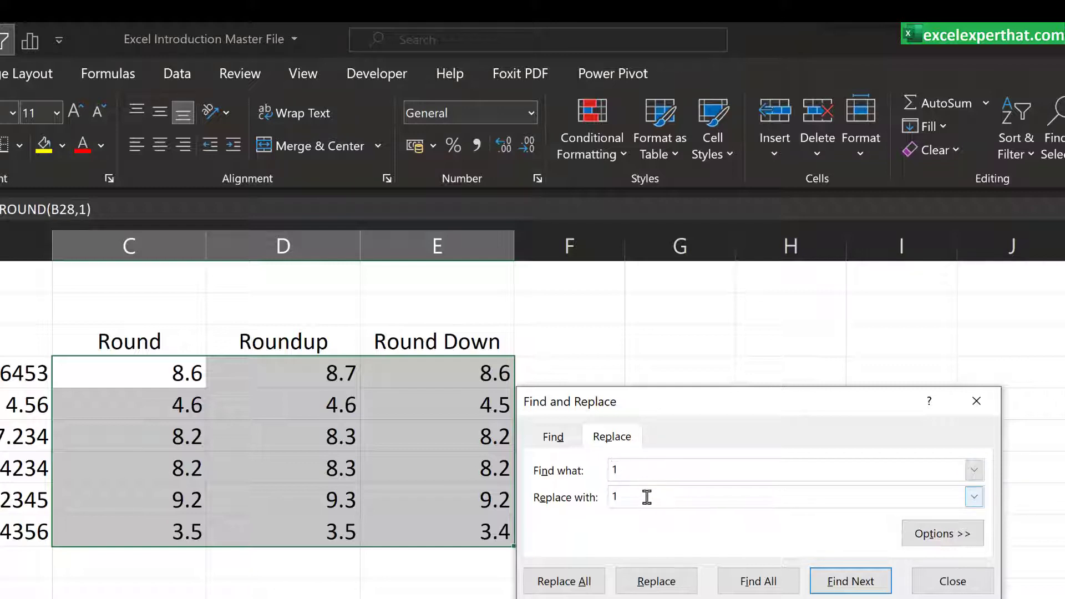
pyautogui.moveTo(646, 497); pyautogui.dragTo(600, 499)
pyautogui.write('2')
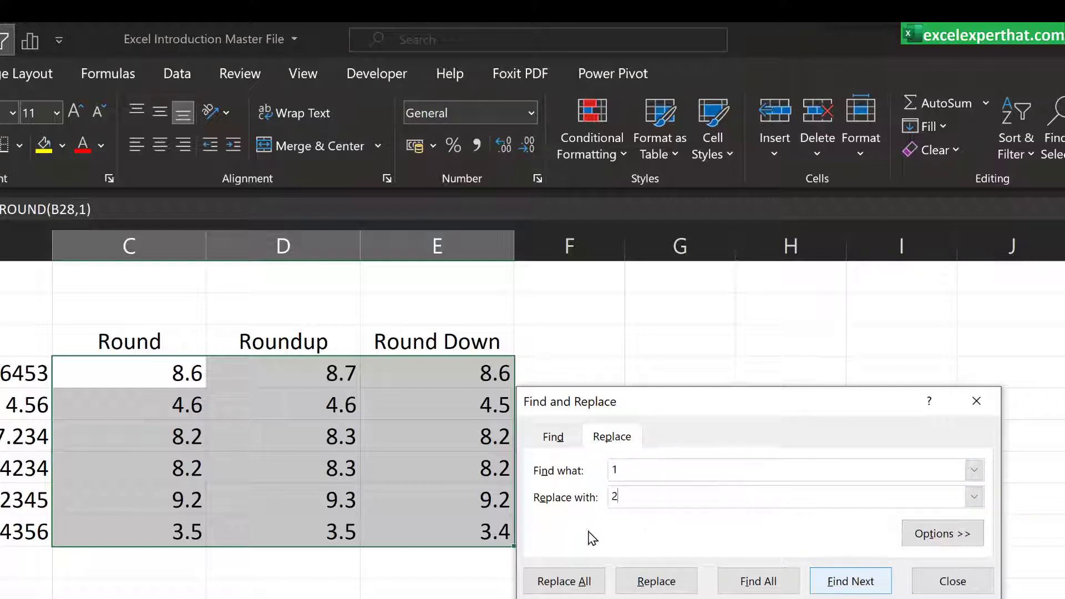
pyautogui.click(577, 581)
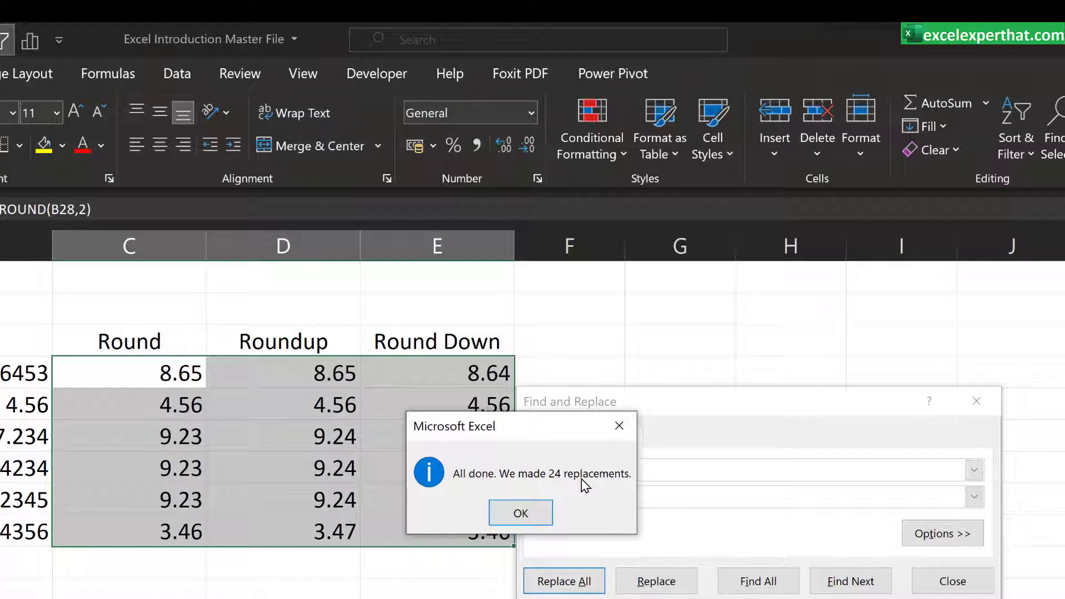
pyautogui.click(524, 513)
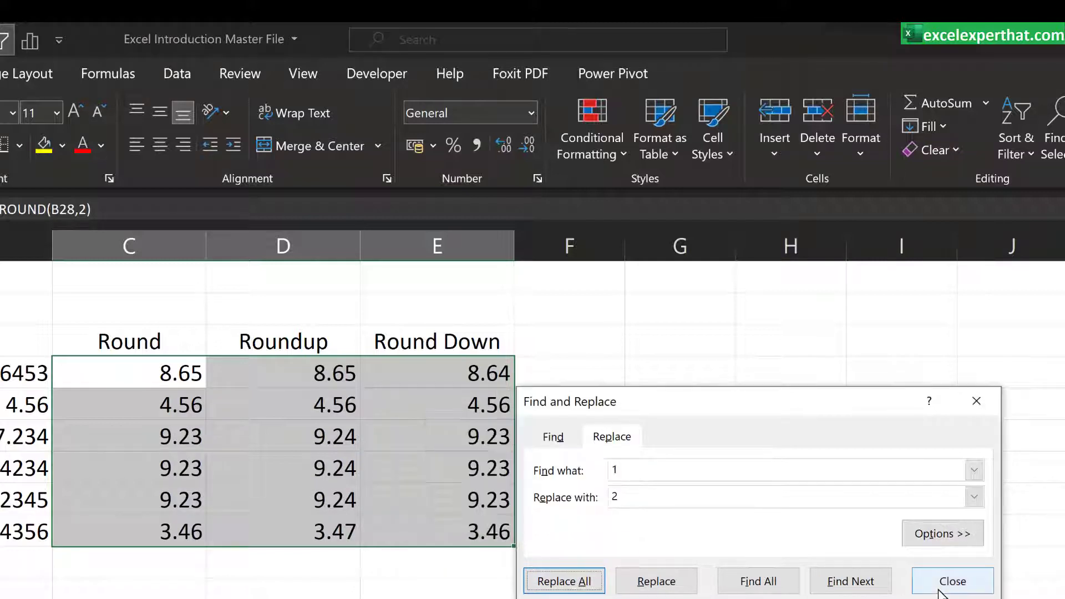
# Step: Close the Find and Replace dialog
pyautogui.click(938, 591)
pyautogui.click(346, 586)
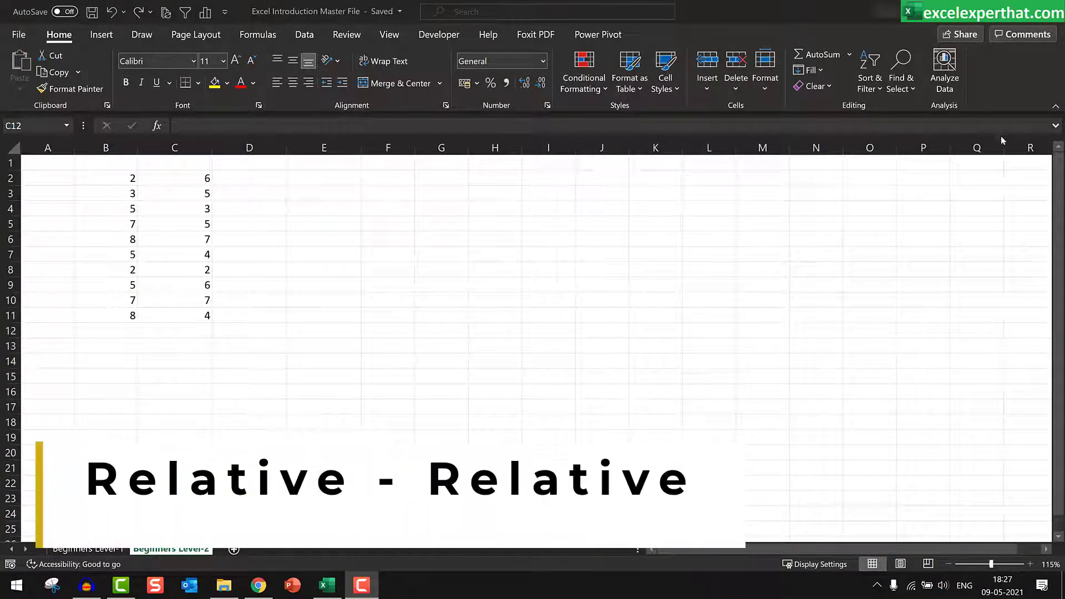
# Step: Enter =B2*C2 in D2 and fill the formula down to D11
pyautogui.click(274, 178)
pyautogui.write('=')
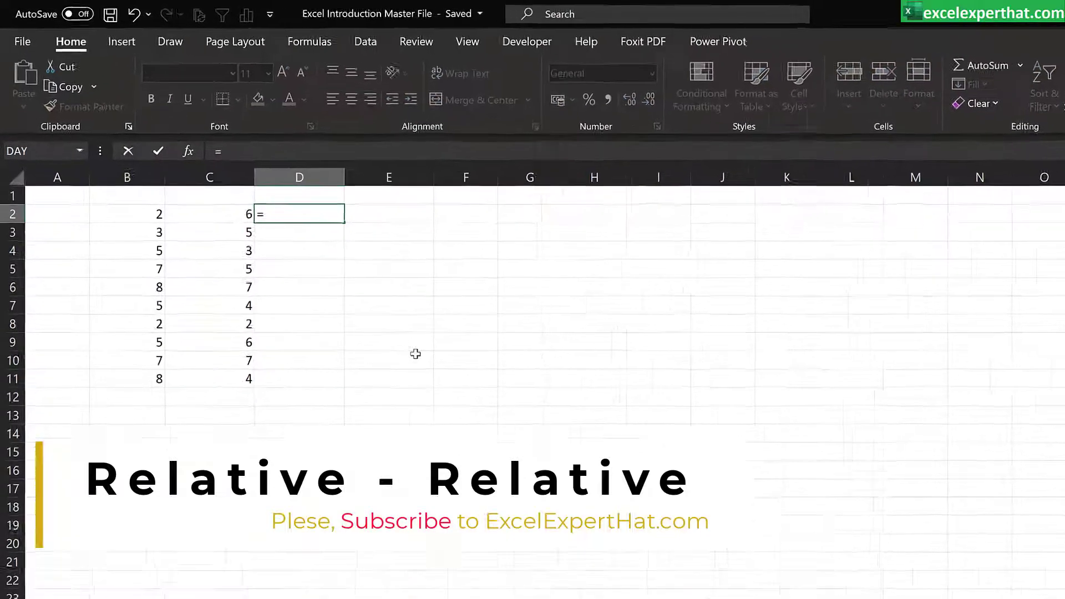
pyautogui.click(131, 190)
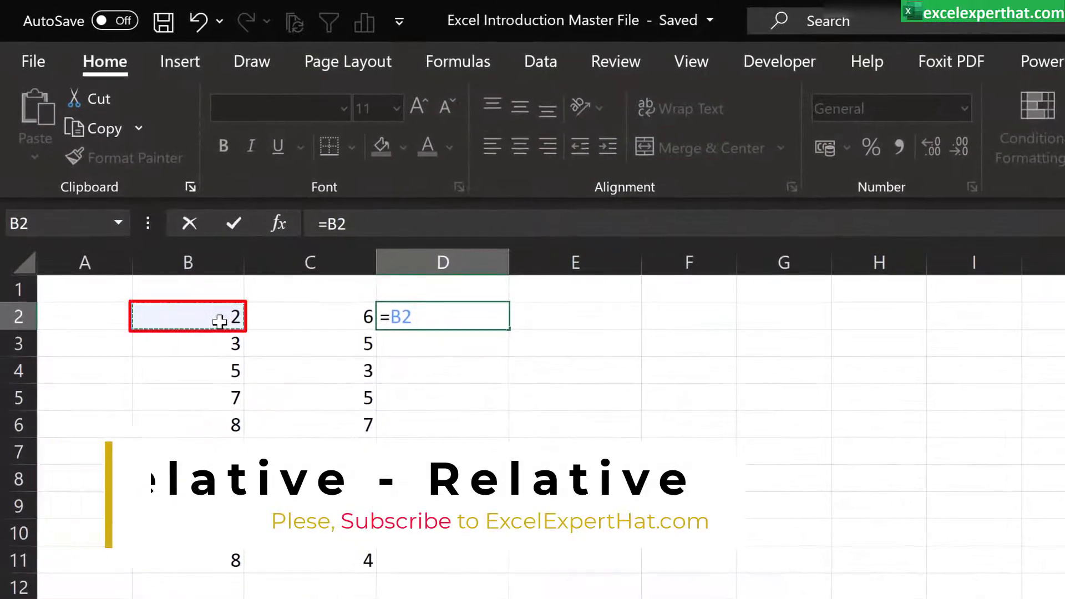
pyautogui.write('*')
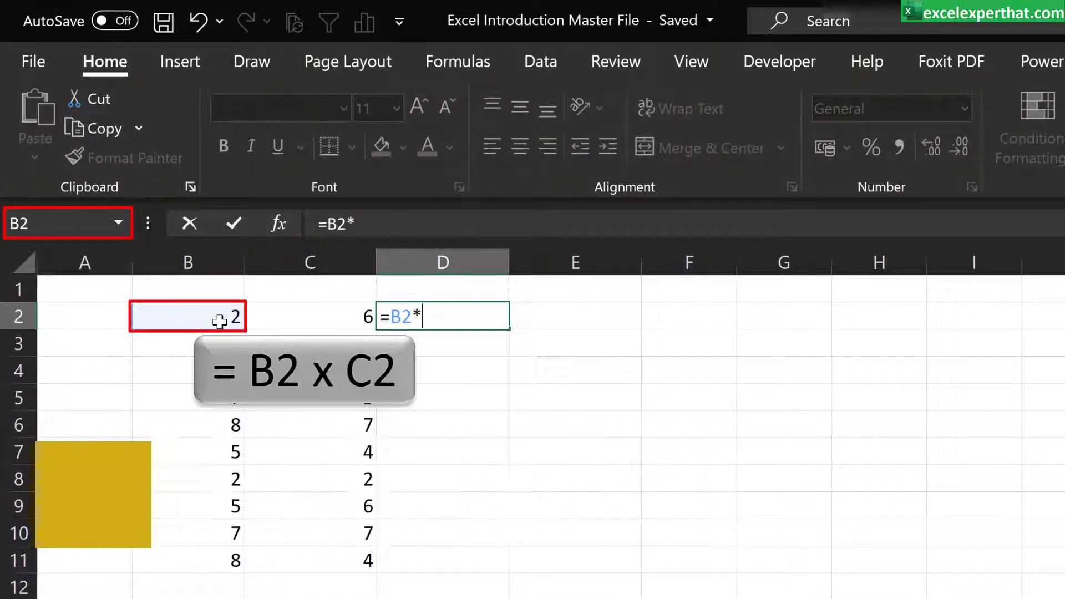
pyautogui.click(328, 316)
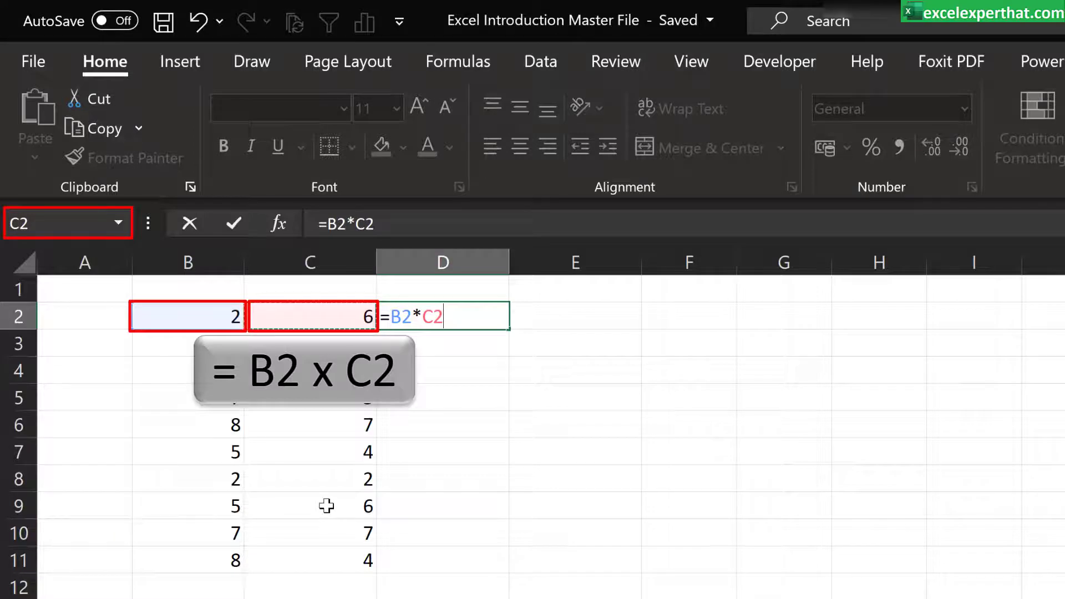
pyautogui.press('Return')
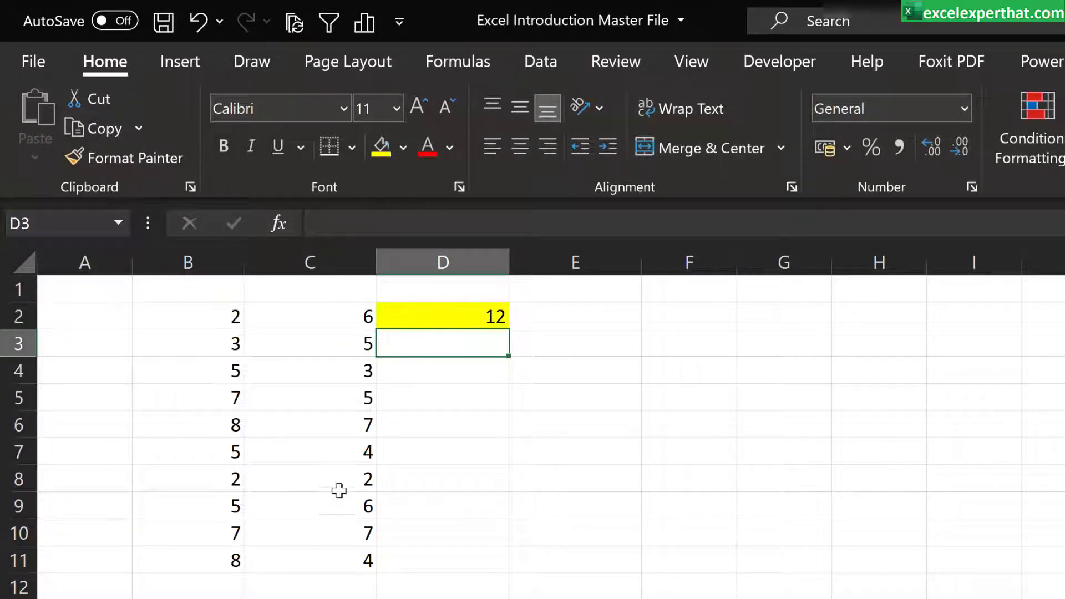
pyautogui.click(487, 316)
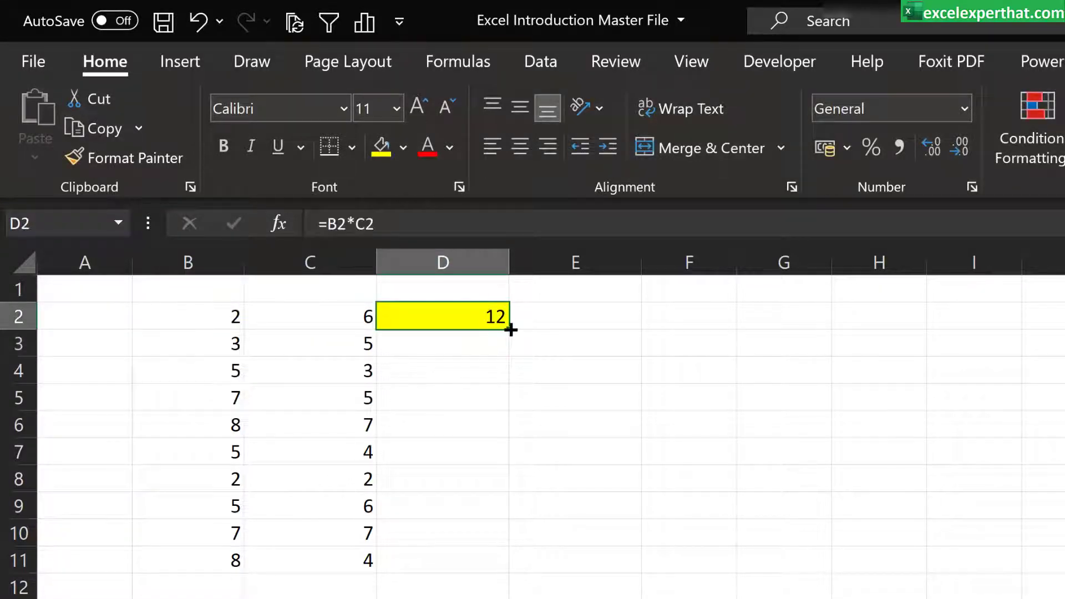
pyautogui.moveTo(508, 329); pyautogui.dragTo(517, 568)
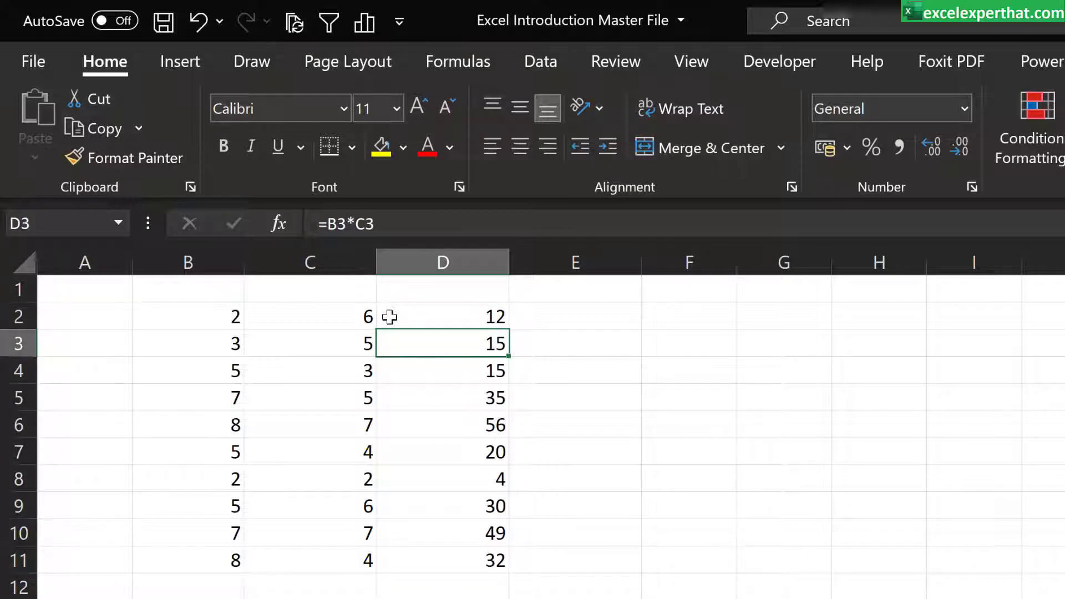
# Step: Inspect which cells the formulas in D3 and D2 refer to
pyautogui.press('F2')
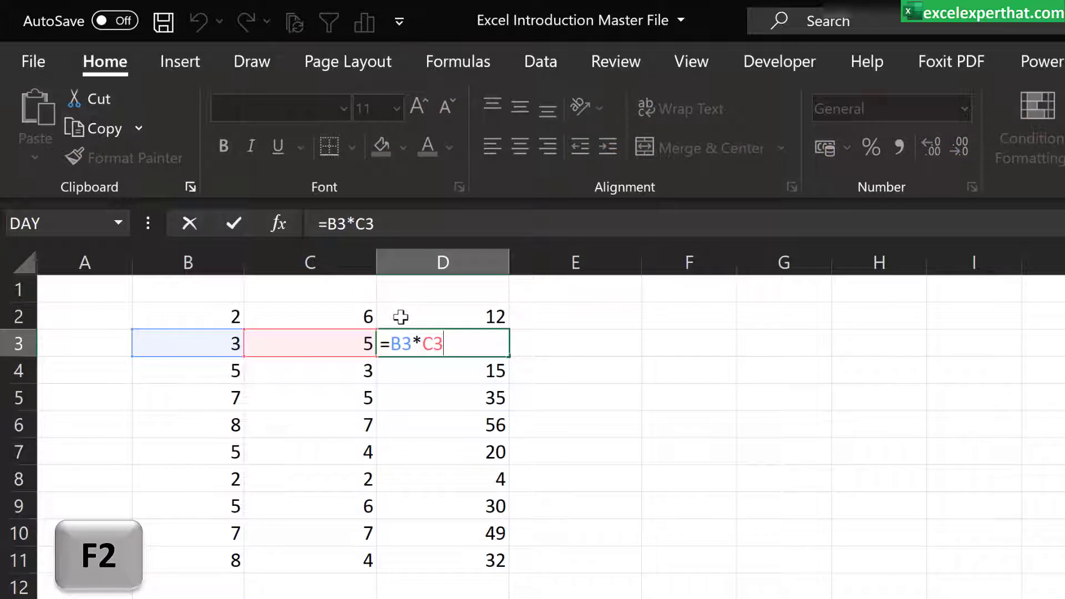
pyautogui.click(469, 315)
pyautogui.press('F2')
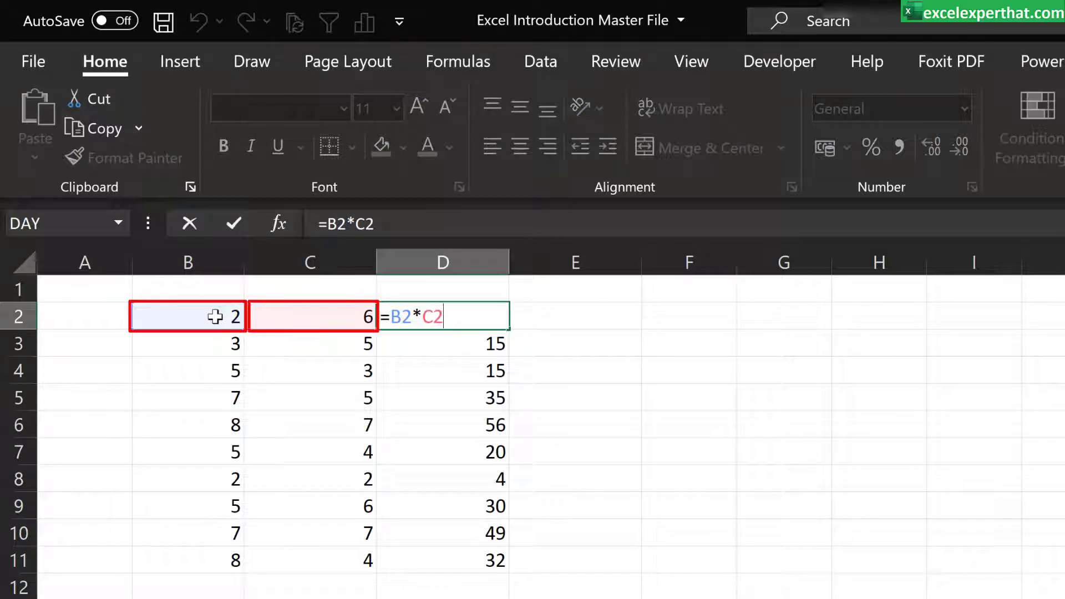
pyautogui.press('Return')
pyautogui.press('F2')
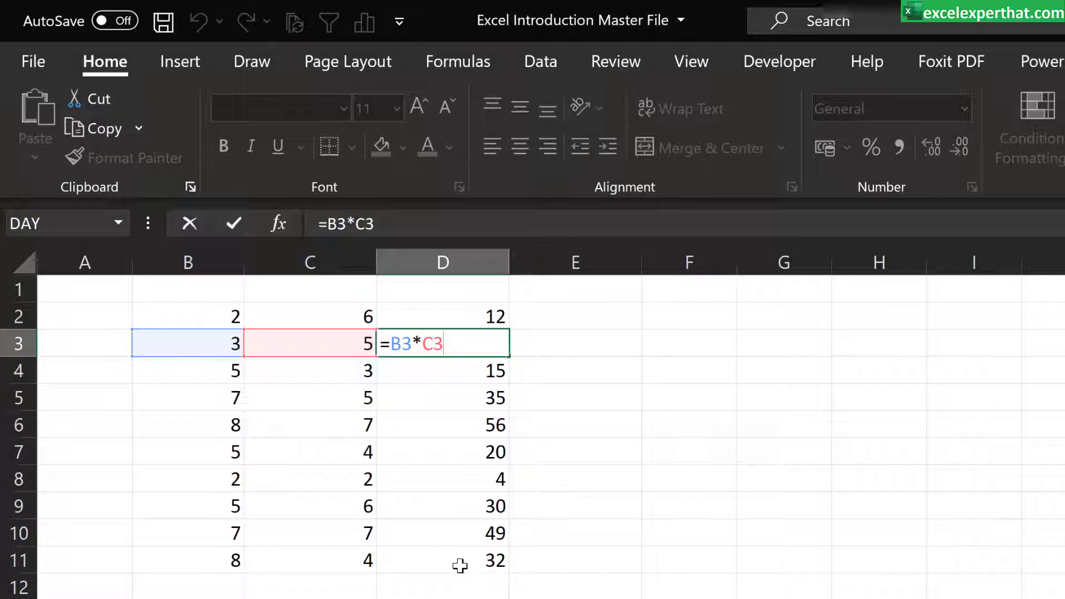
pyautogui.hotkey('ctrl', 'Return')
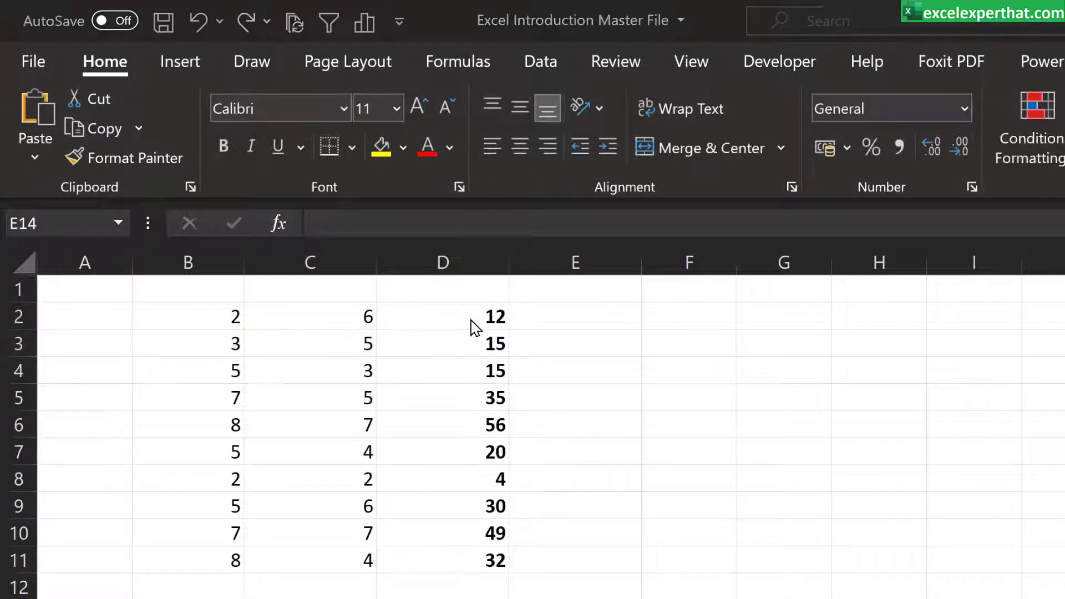
# Step: Fill the formulas in D2:D11 across to columns E and F and inspect the references in E2 and F2
pyautogui.moveTo(473, 315); pyautogui.dragTo(731, 575)
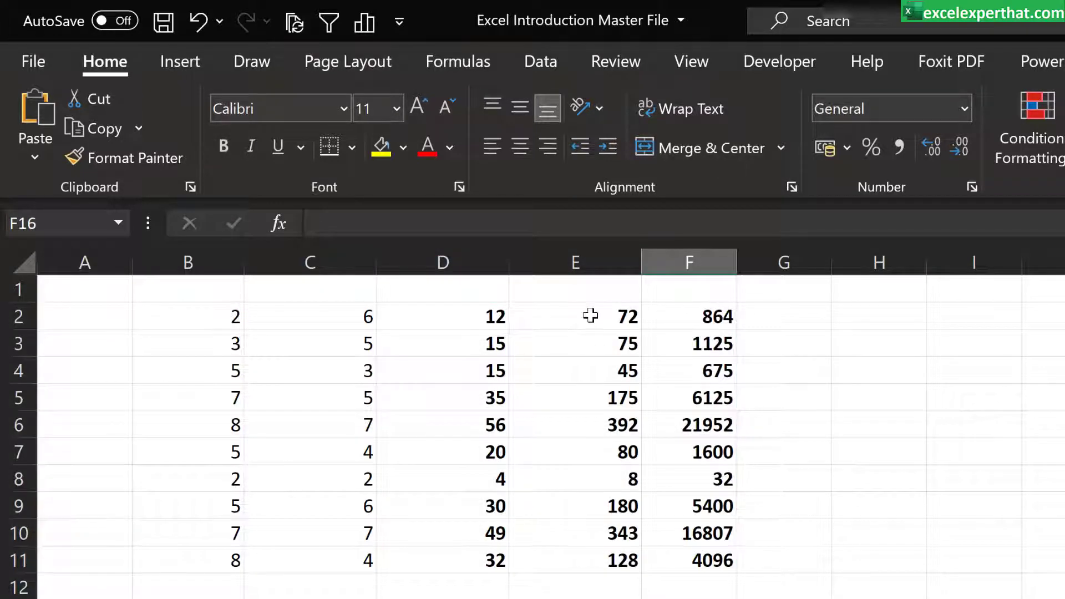
pyautogui.click(590, 314)
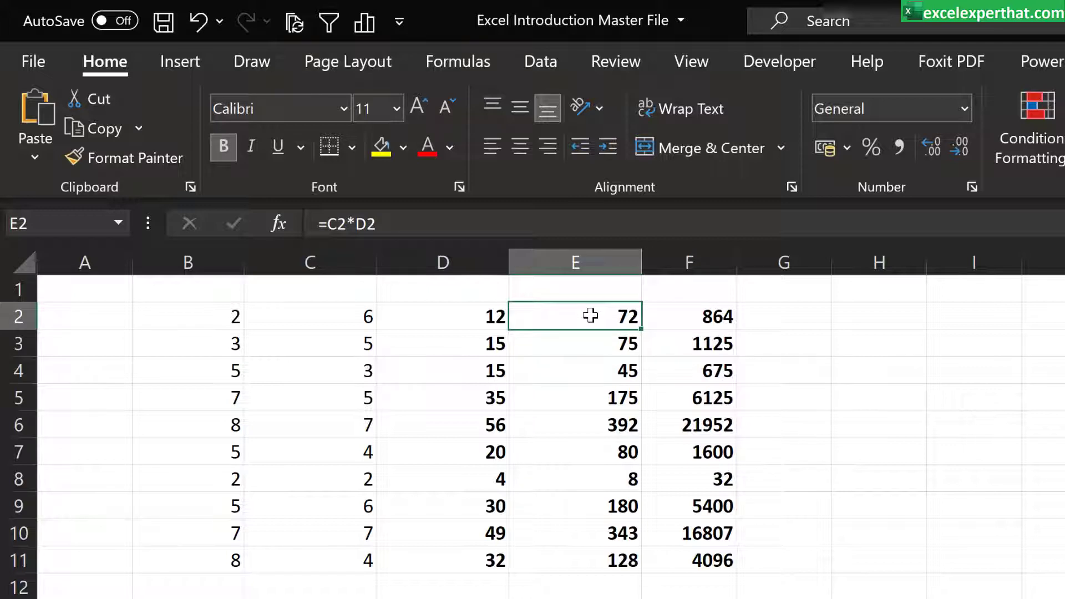
pyautogui.doubleClick(590, 315)
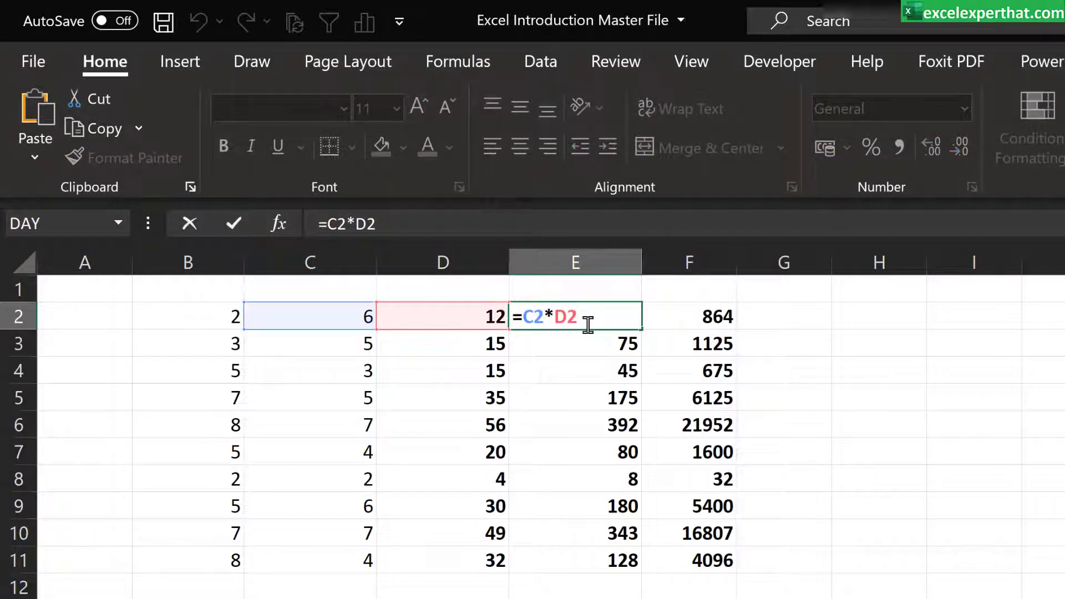
pyautogui.click(705, 310)
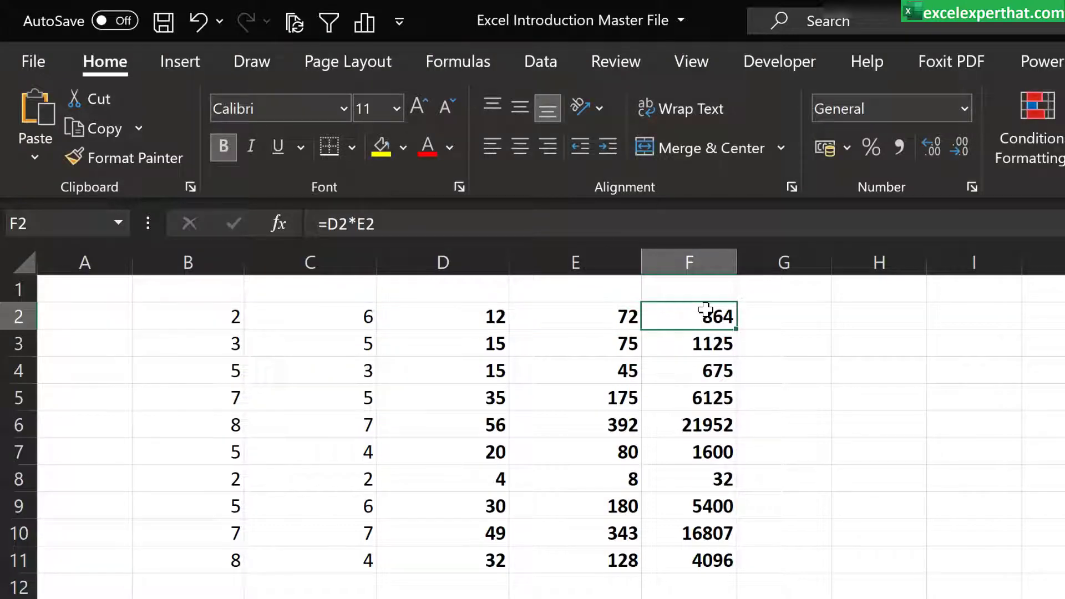
pyautogui.doubleClick(705, 309)
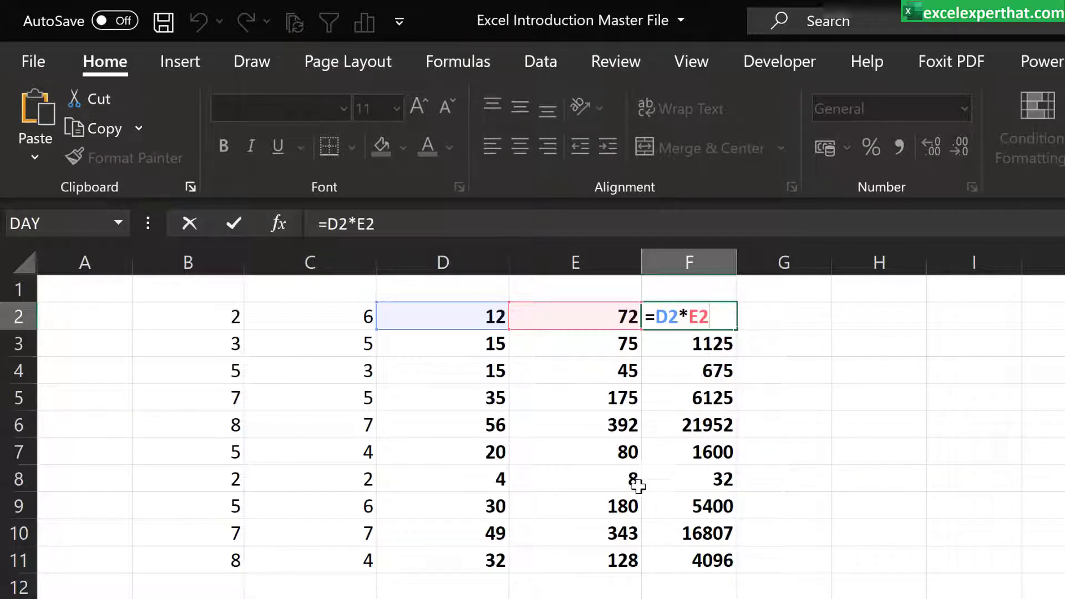
pyautogui.hotkey('ctrl', 'Return')
# Step: Delete the copied formulas from E2:F11
pyautogui.moveTo(610, 326); pyautogui.dragTo(679, 563)
pyautogui.press('Delete')
# Step: Lock only the column of the B2 reference in D2 so the formula reads =$B2*C2
pyautogui.click(452, 320)
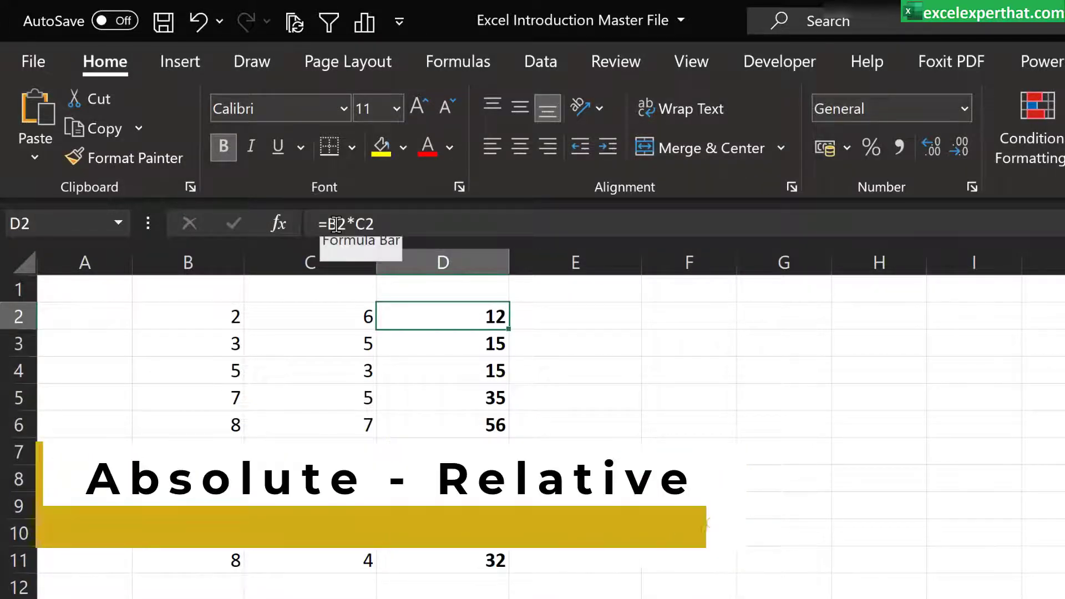
pyautogui.click(336, 224)
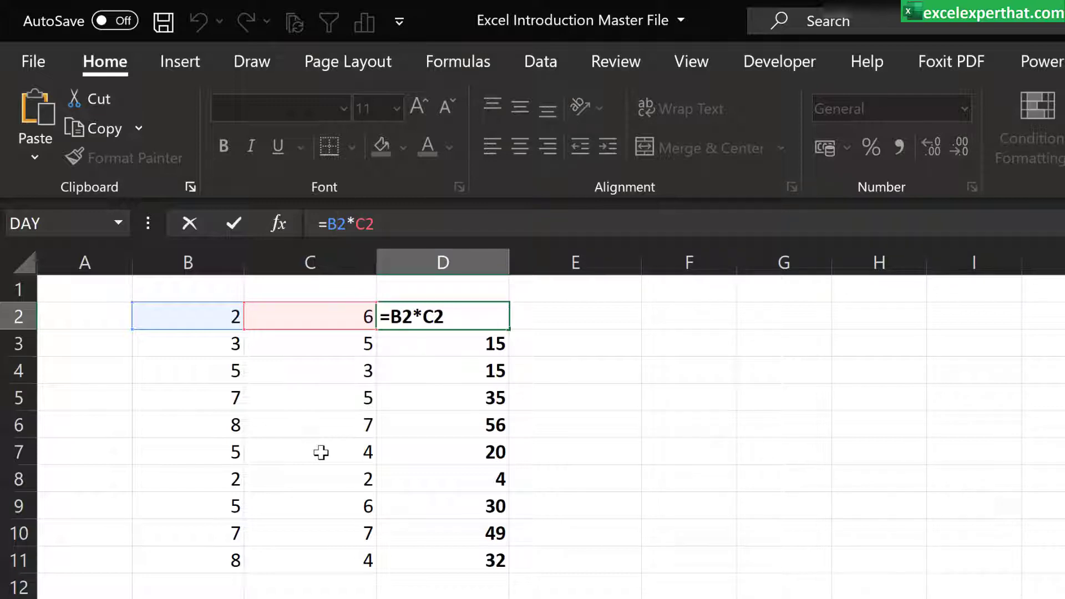
pyautogui.press('F4')
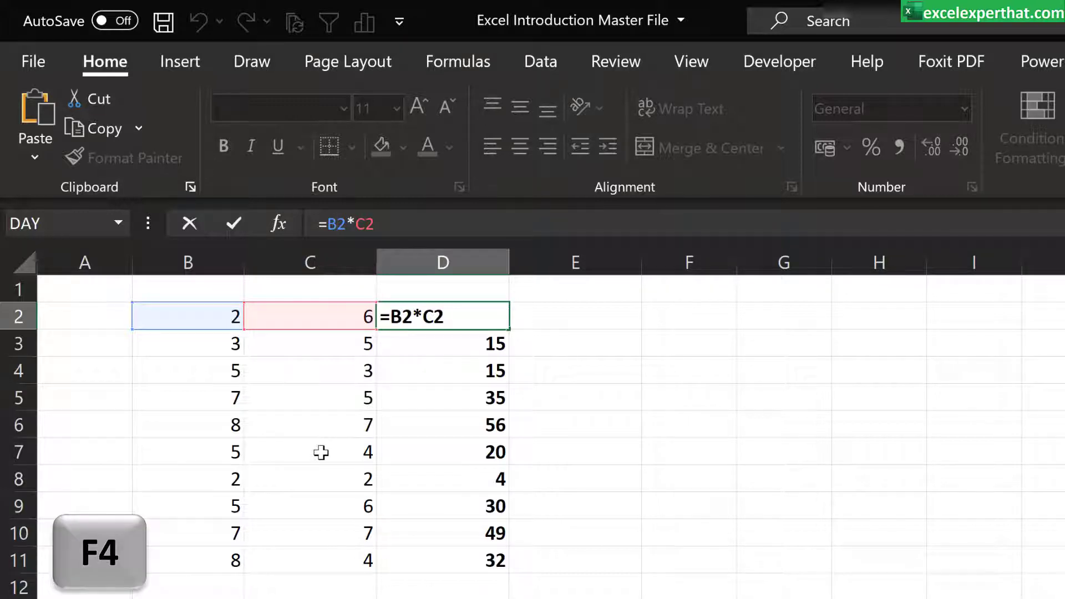
pyautogui.press('F4')
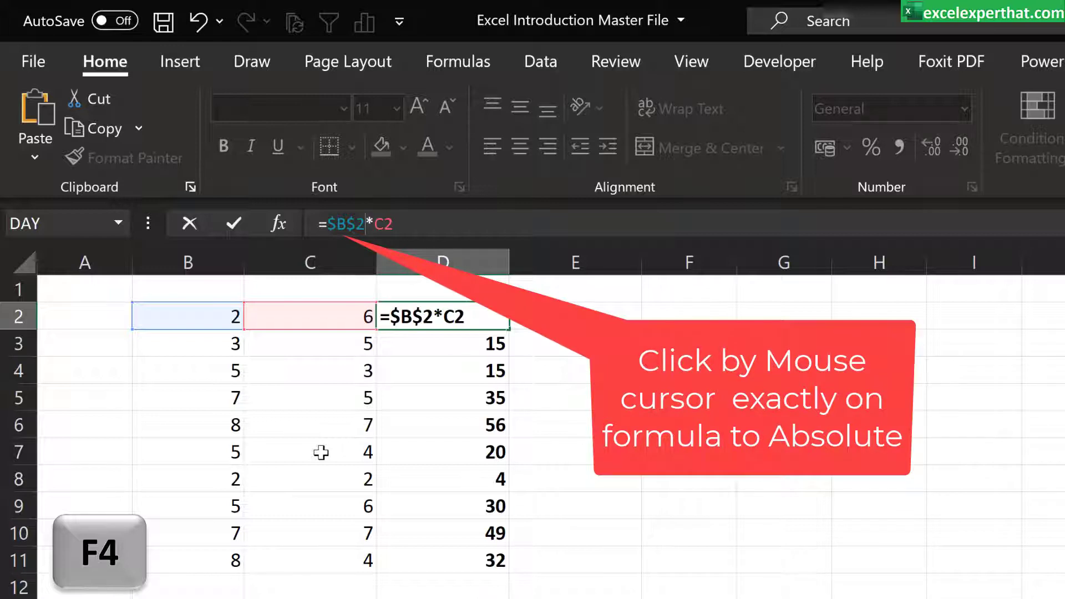
pyautogui.hotkey('ctrl', 'z')
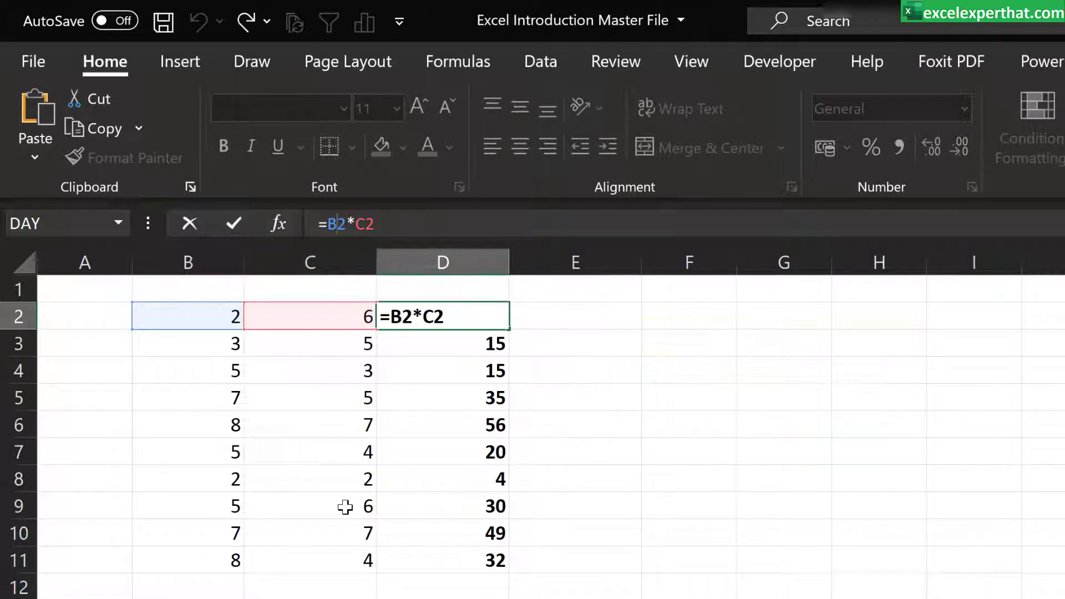
pyautogui.press('F4')
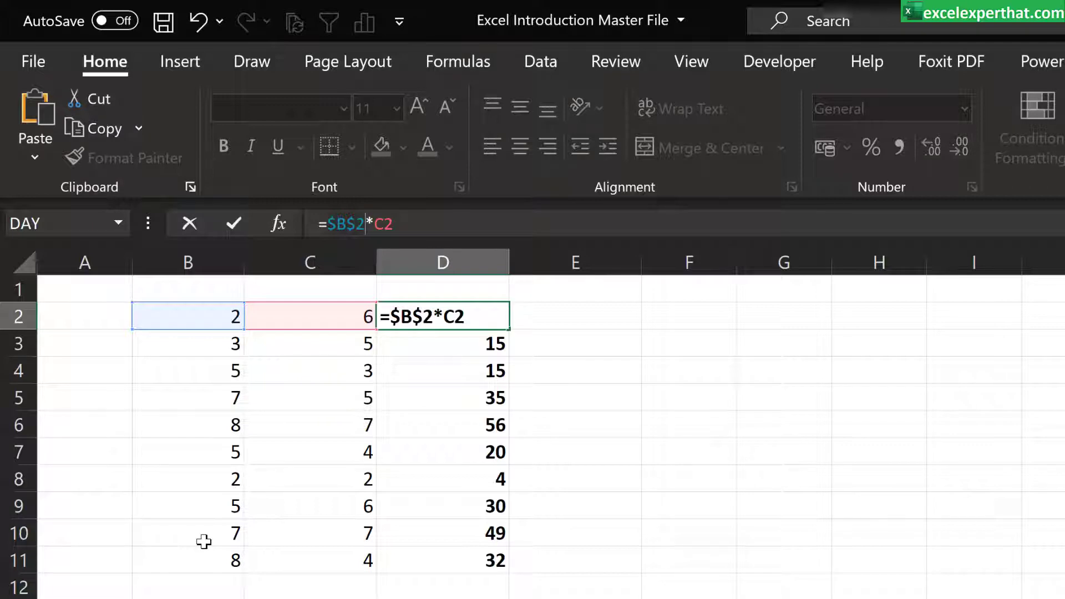
pyautogui.press('F4')
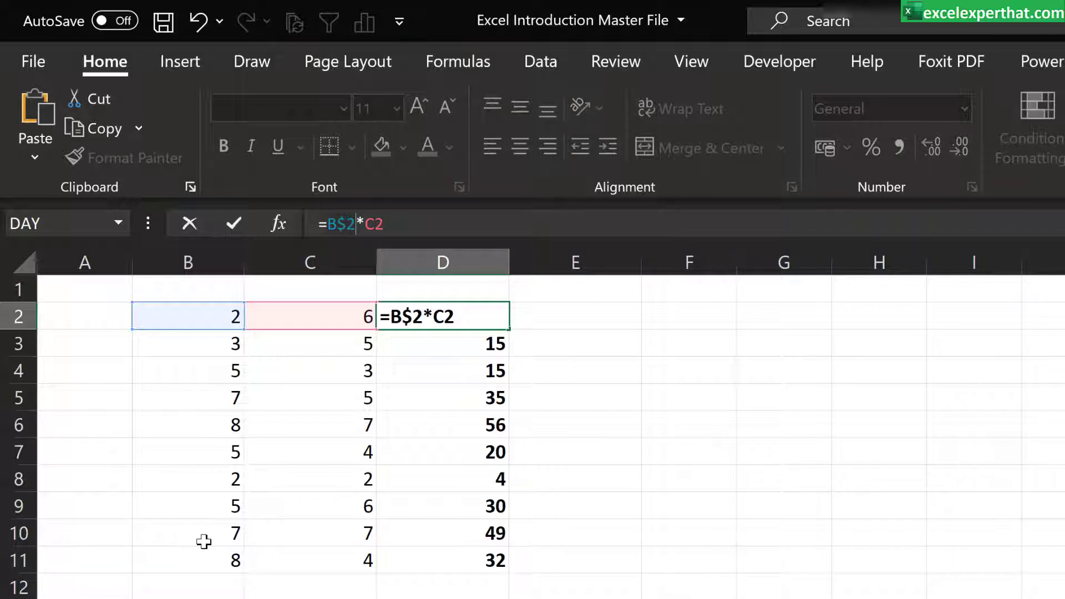
pyautogui.press('F4')
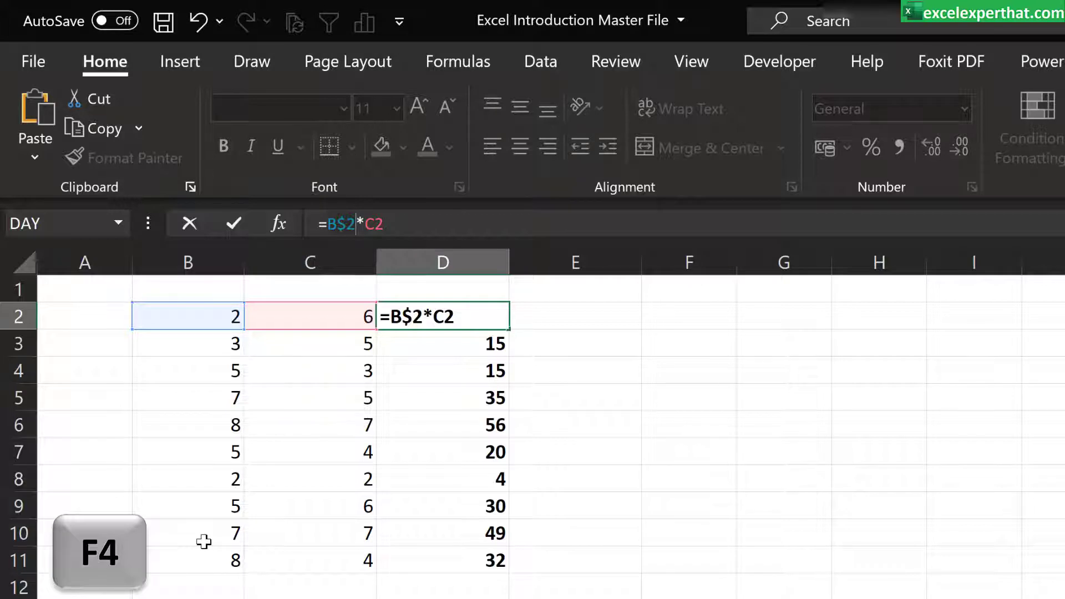
pyautogui.press('F4')
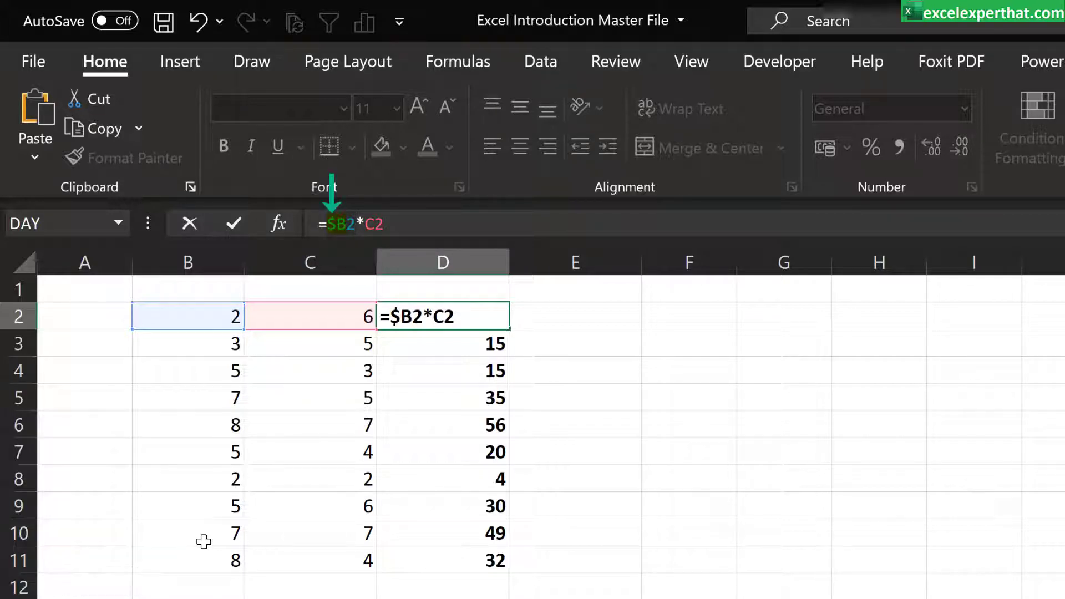
pyautogui.press('Return')
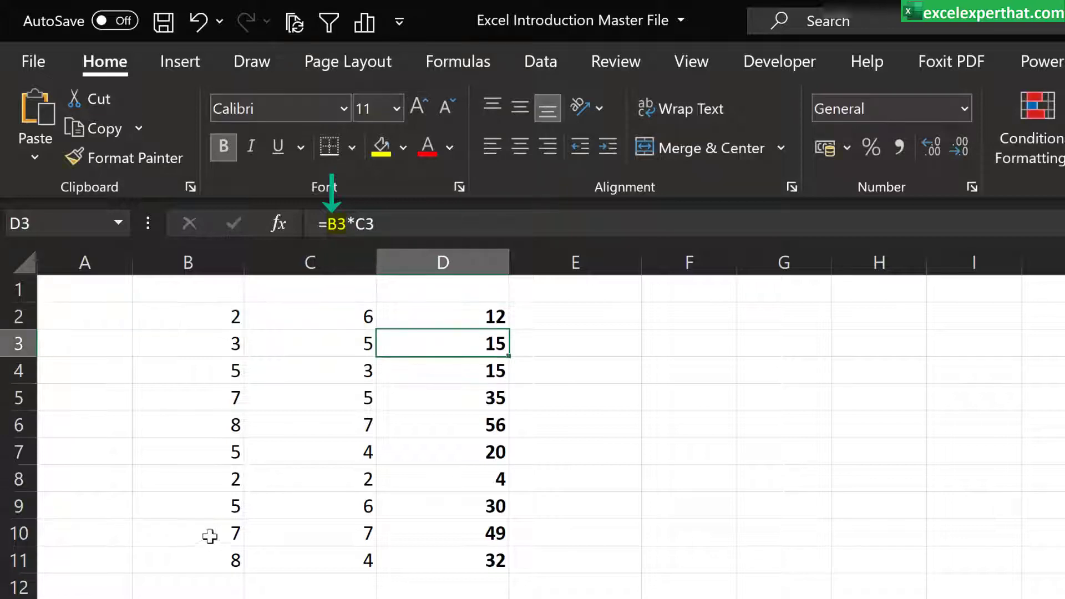
# Step: Fill the D2 formula down to row 11 and across to column F, and inspect the formula in E2
pyautogui.click(470, 316)
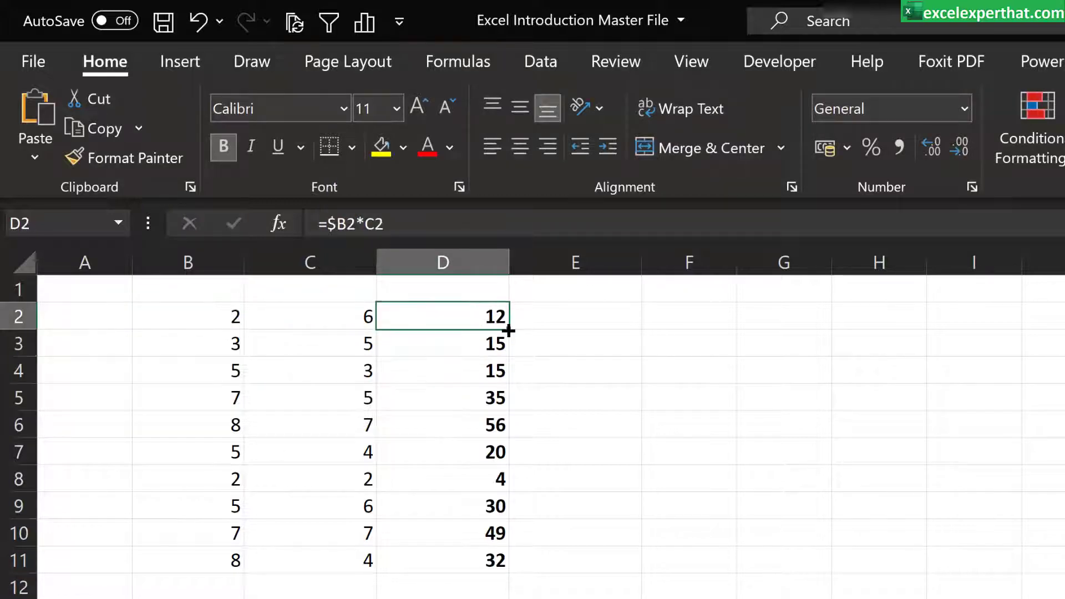
pyautogui.moveTo(508, 329); pyautogui.dragTo(481, 573)
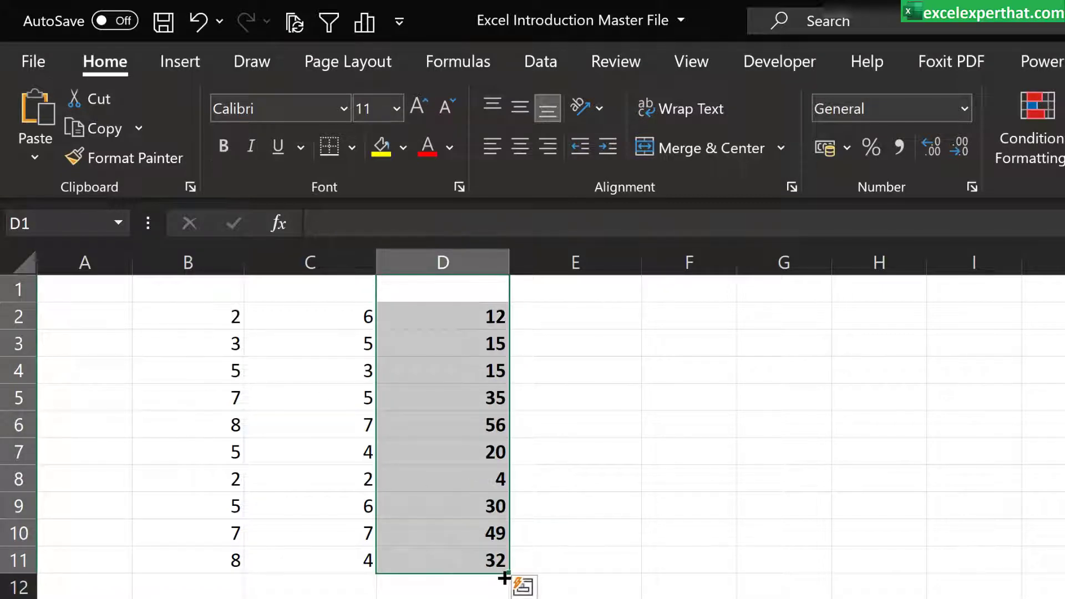
pyautogui.moveTo(508, 574); pyautogui.dragTo(722, 569)
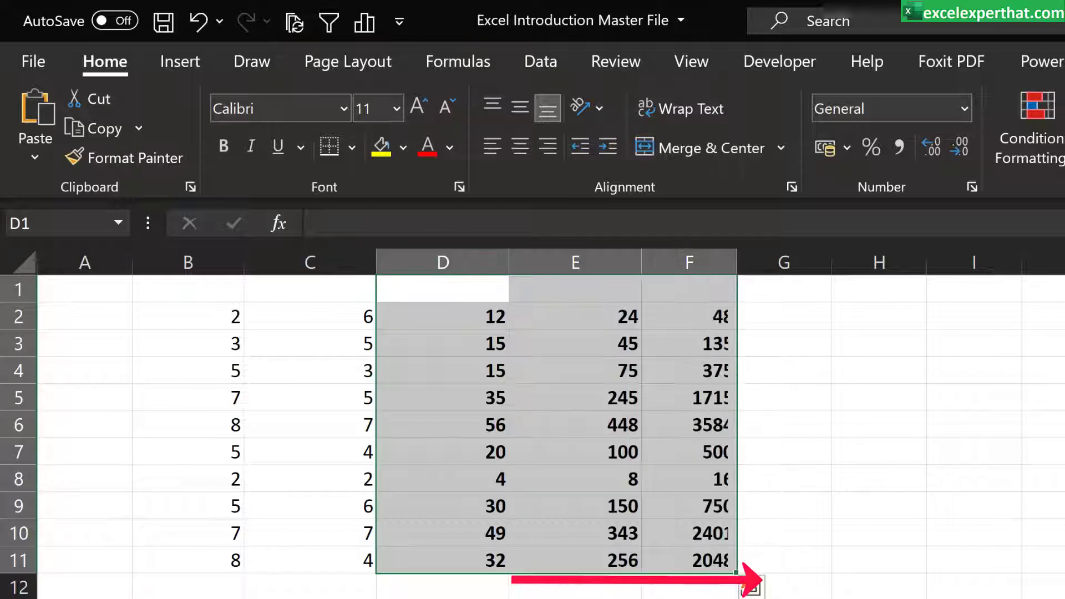
pyautogui.click(555, 315)
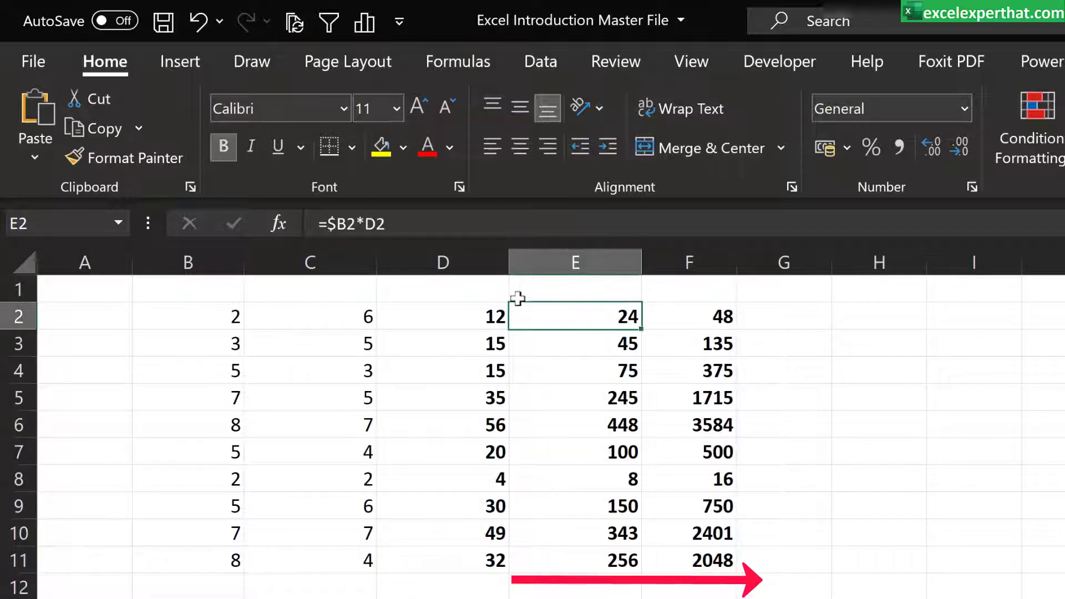
pyautogui.press('F2')
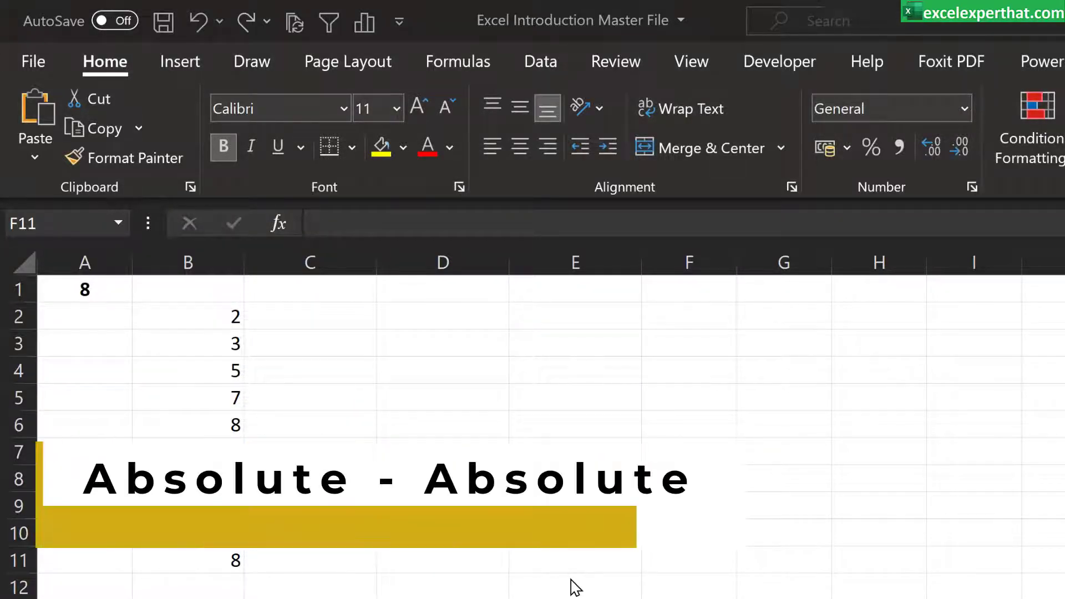
# Step: Enter the formula =B2*A1 in cell C2
pyautogui.click(323, 318)
pyautogui.write('=')
pyautogui.click(185, 315)
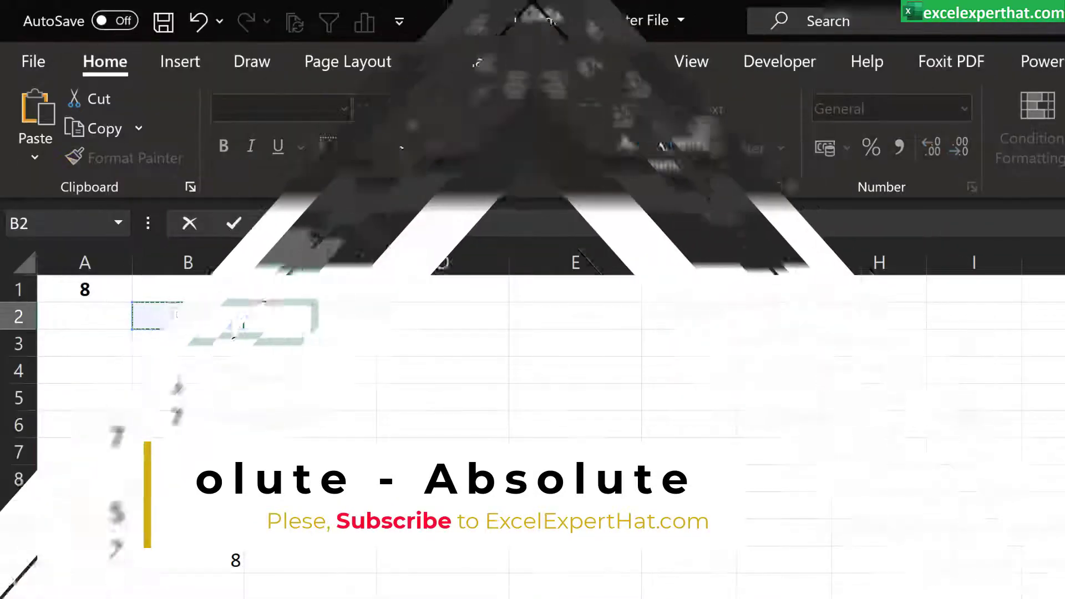
pyautogui.write('*')
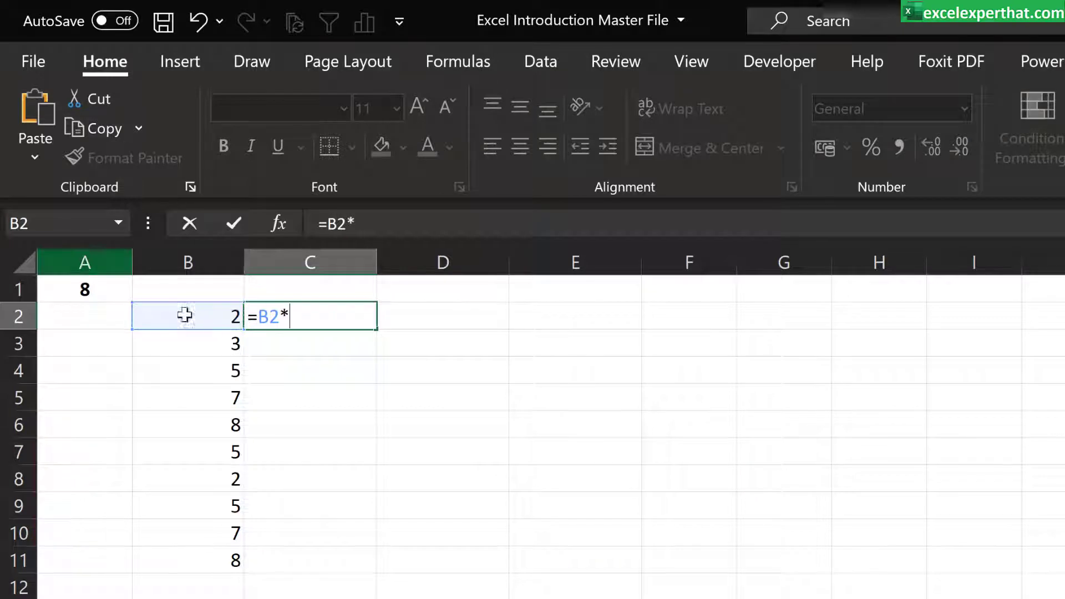
pyautogui.click(80, 289)
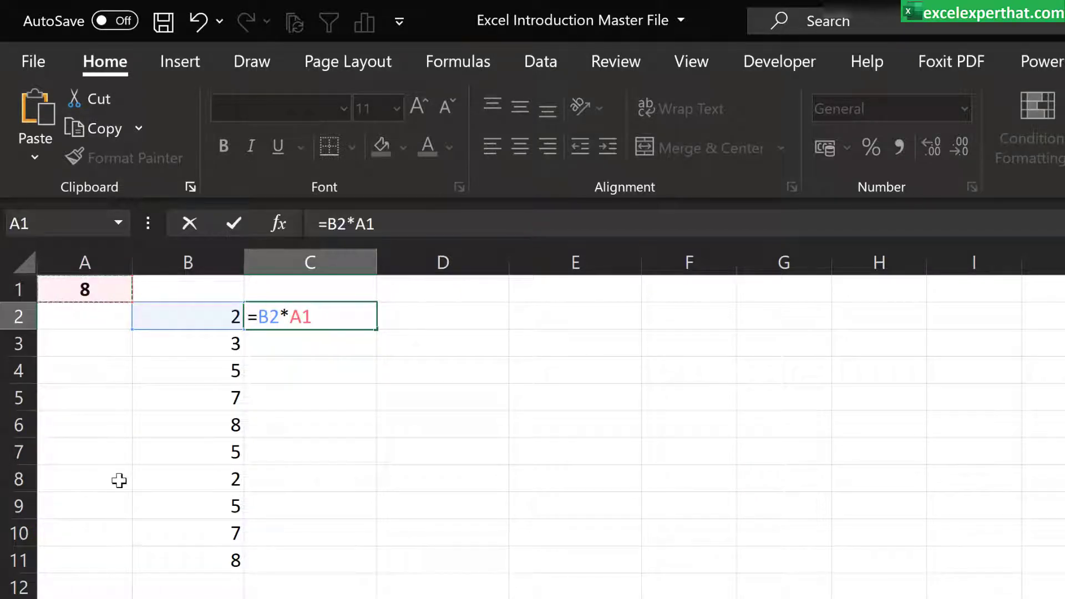
pyautogui.press('Return')
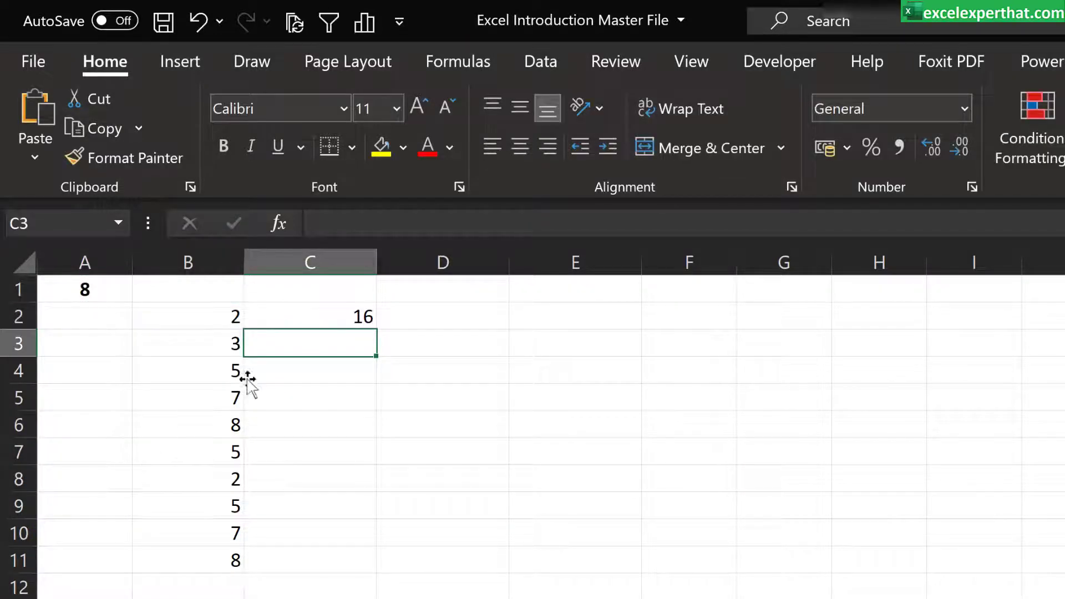
# Step: Fill the C2 formula down to row 11 and inspect the relative references in C3 and C5
pyautogui.click(330, 314)
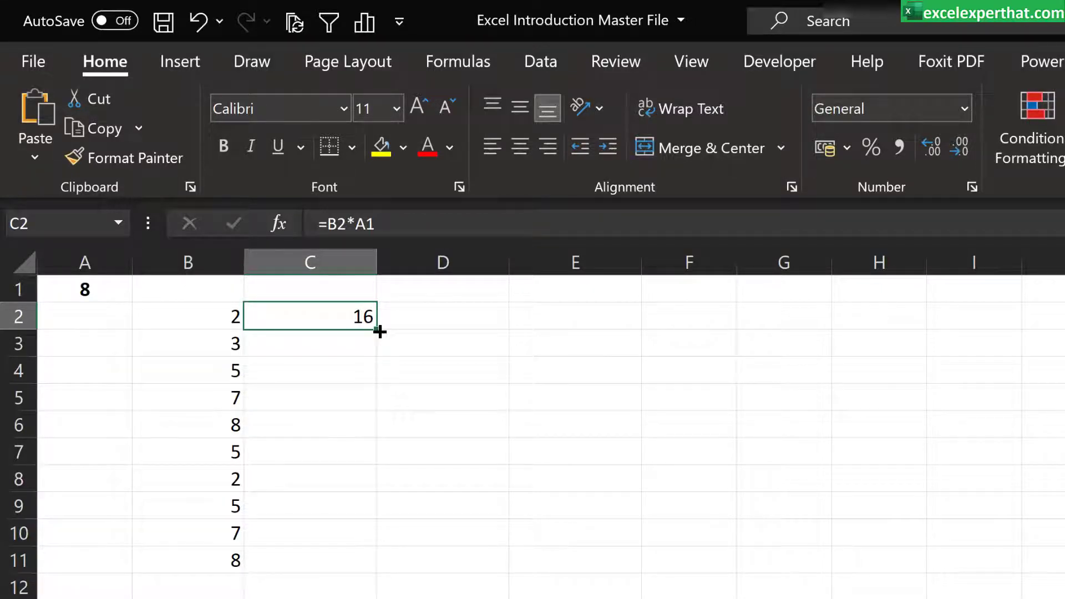
pyautogui.moveTo(379, 331); pyautogui.dragTo(365, 582)
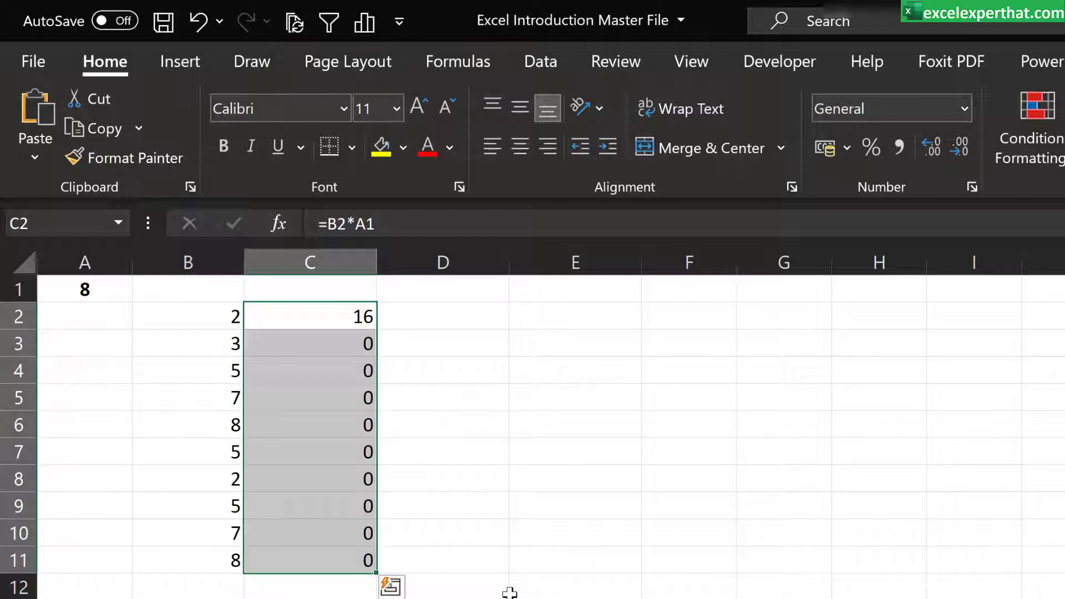
pyautogui.click(320, 348)
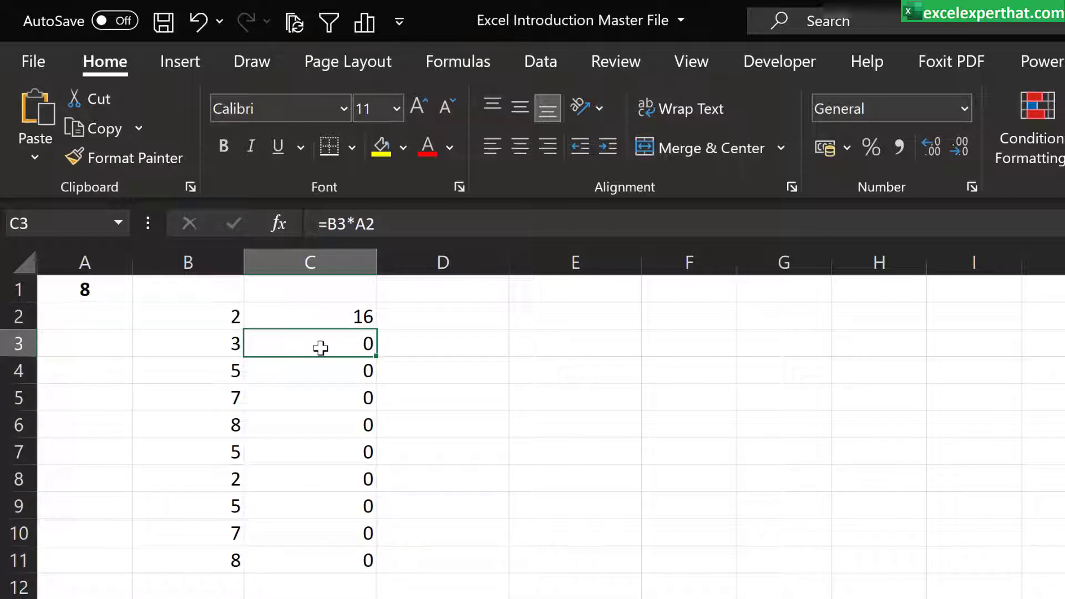
pyautogui.doubleClick(320, 347)
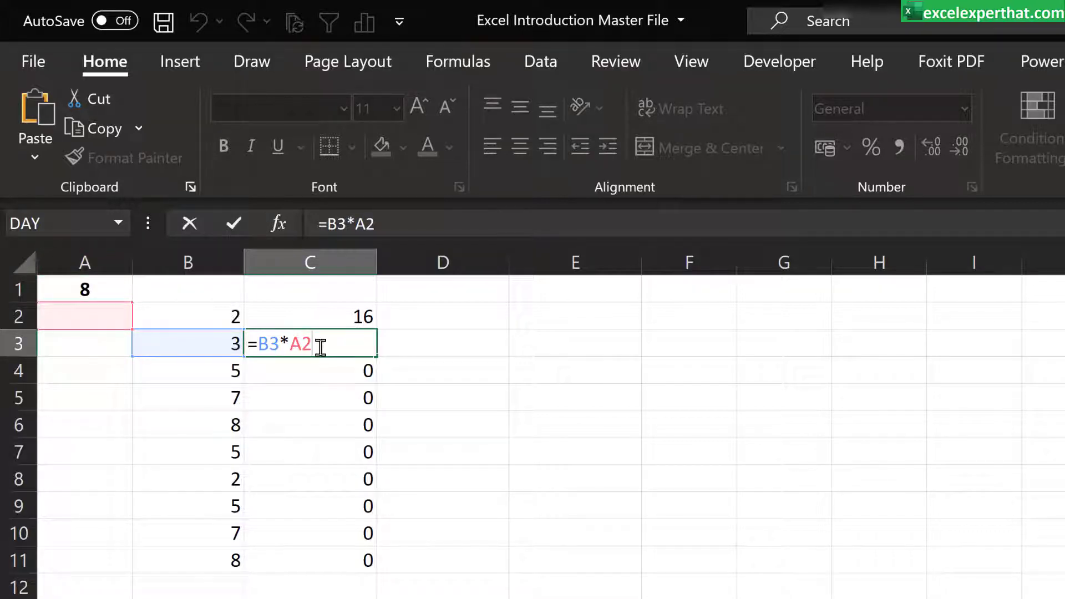
pyautogui.press('Escape')
pyautogui.click(328, 403)
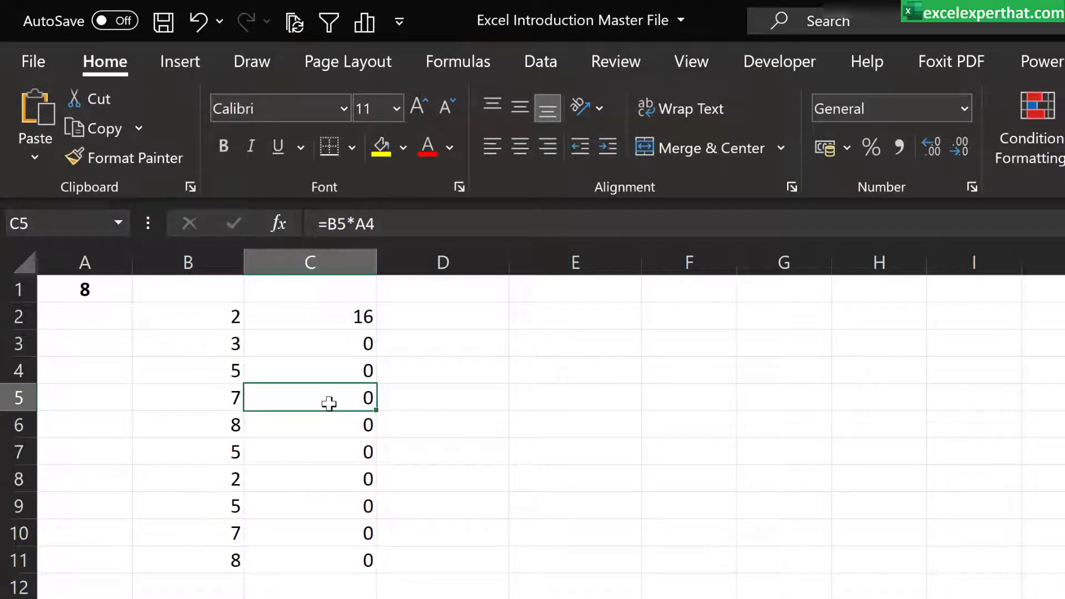
pyautogui.doubleClick(329, 403)
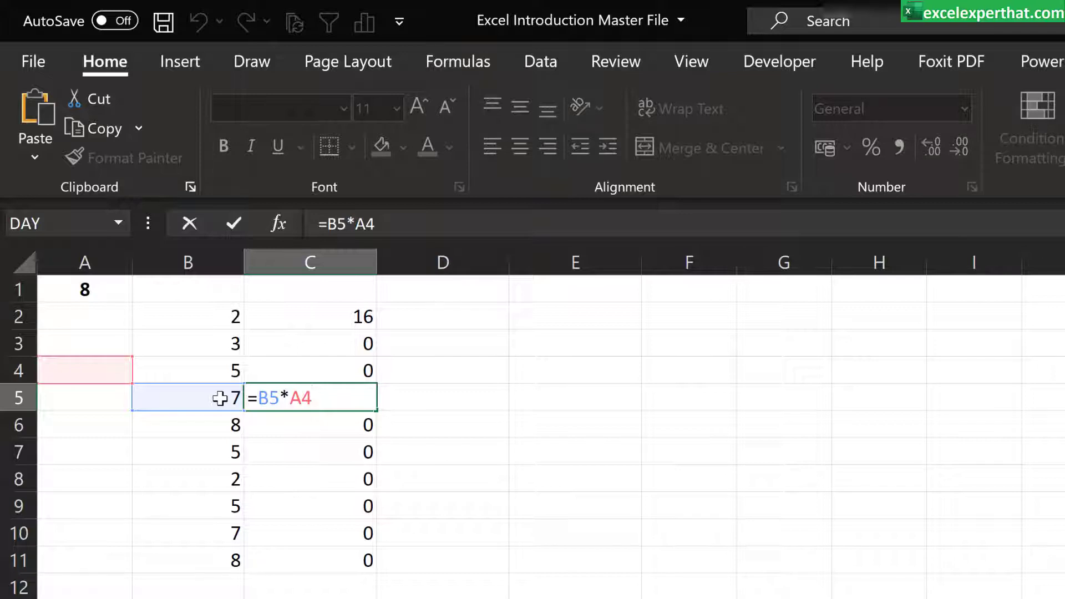
pyautogui.press('Escape')
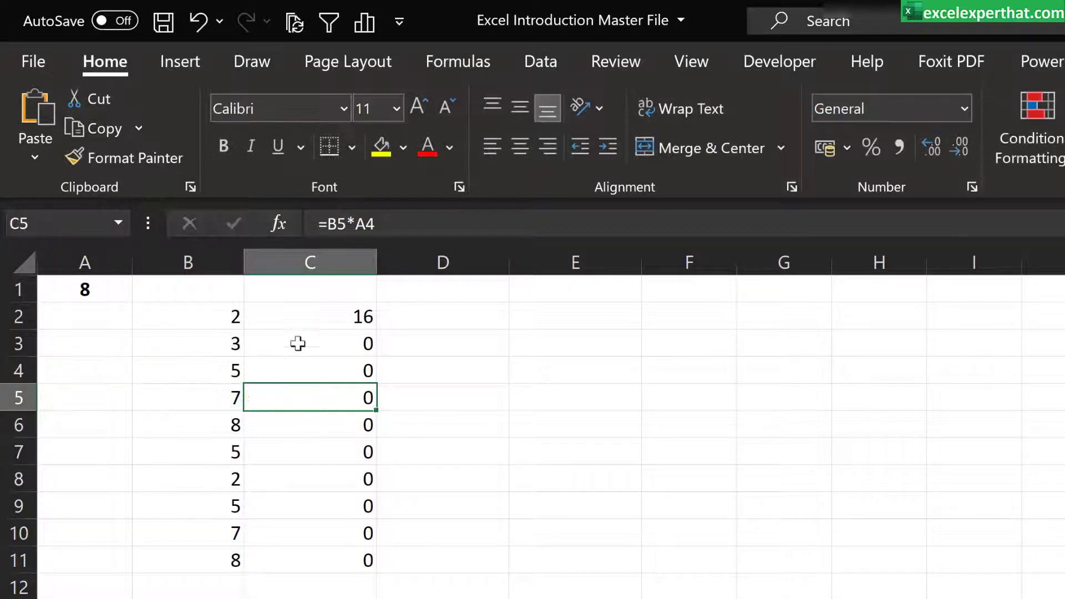
# Step: Make the A1 reference in C2 absolute so the formula reads =B2*$A$1
pyautogui.click(334, 317)
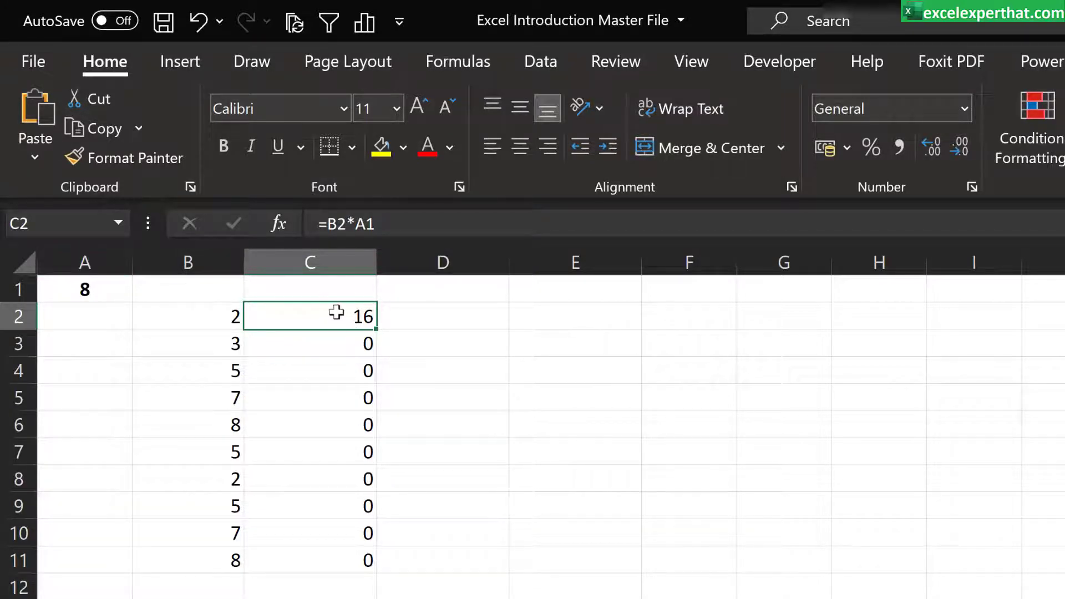
pyautogui.click(371, 224)
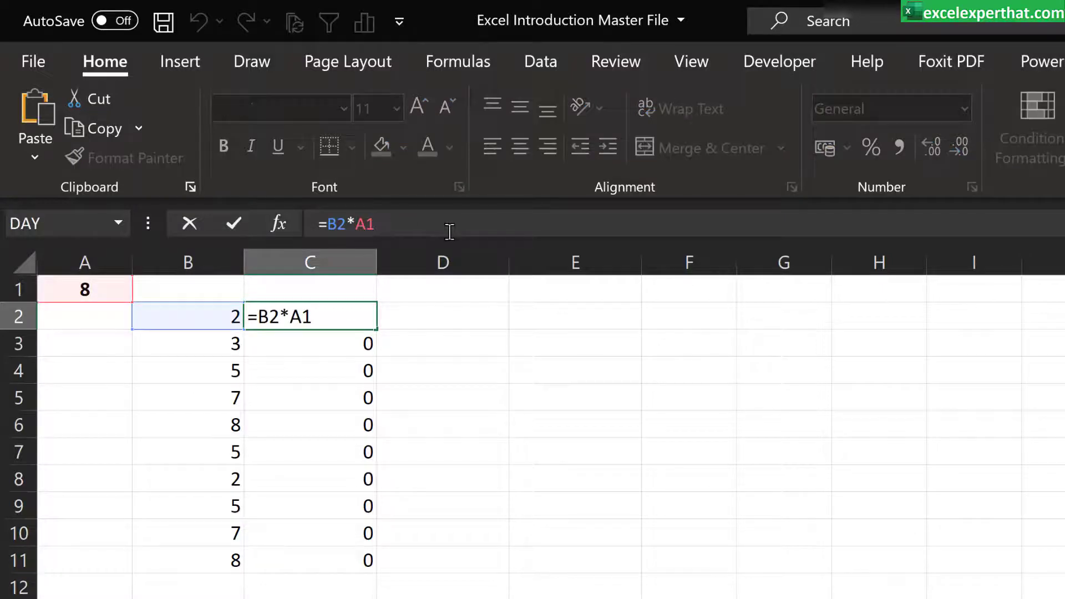
pyautogui.press('F4')
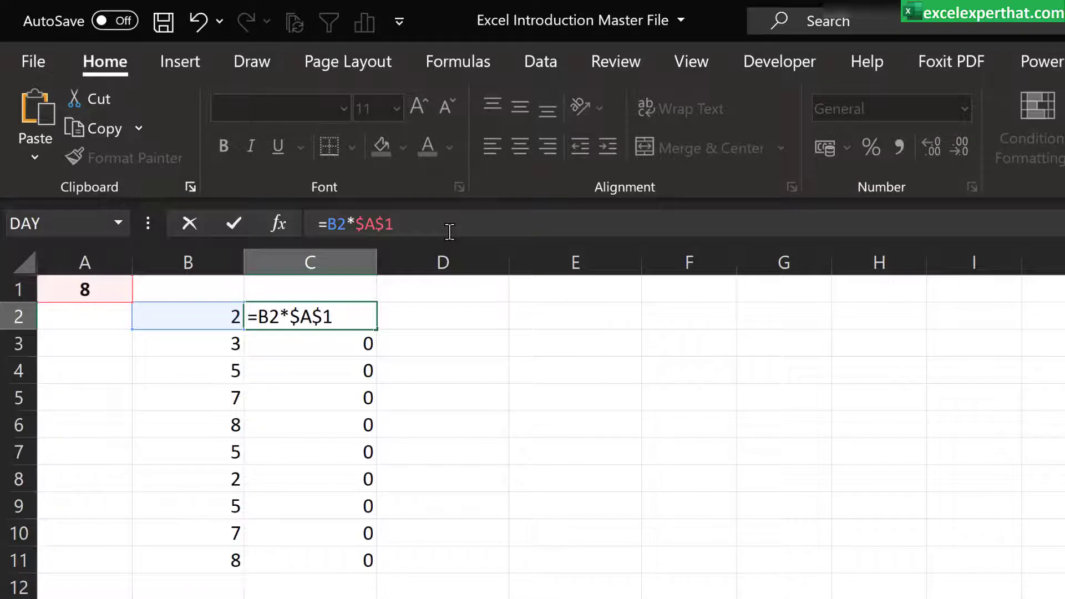
pyautogui.press('Return')
# Step: Fill the corrected C2 formula down to row 11 and inspect the references in C3 and C11
pyautogui.click(371, 321)
pyautogui.moveTo(375, 329); pyautogui.dragTo(369, 563)
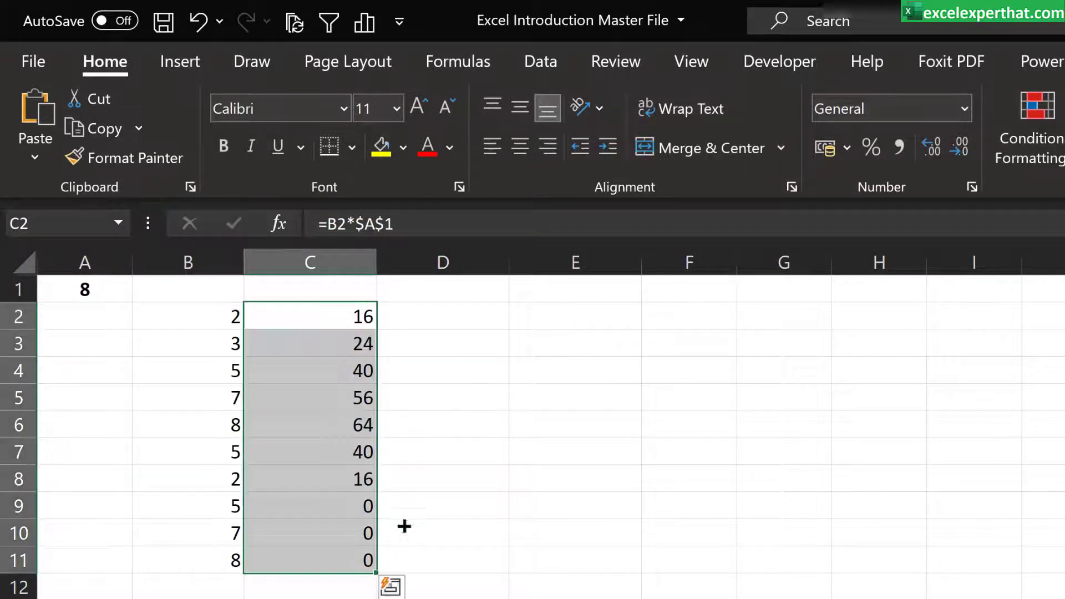
pyautogui.click(459, 461)
pyautogui.click(340, 338)
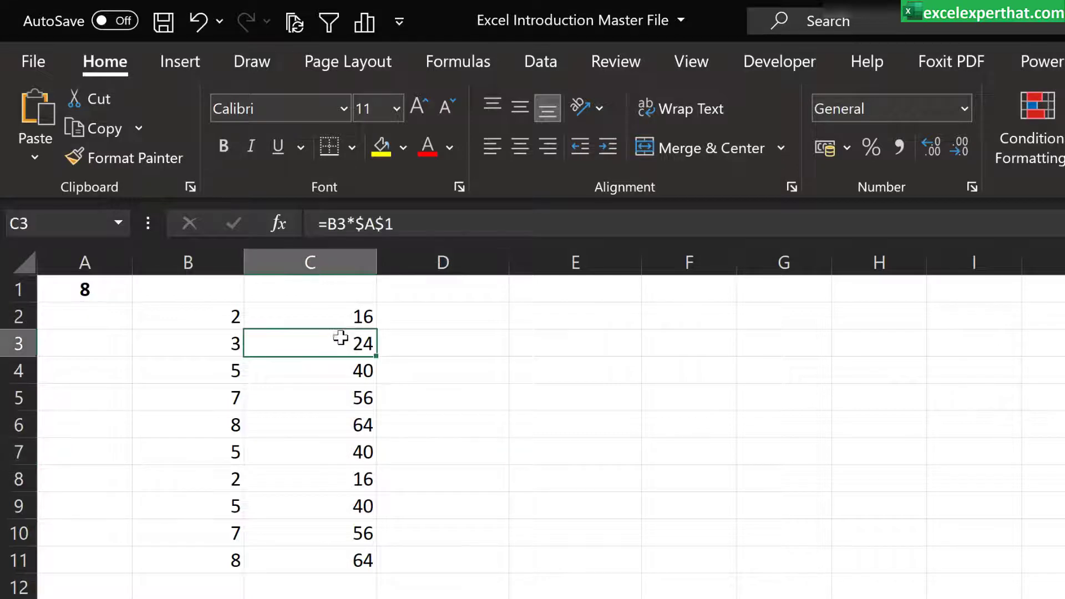
pyautogui.click(355, 224)
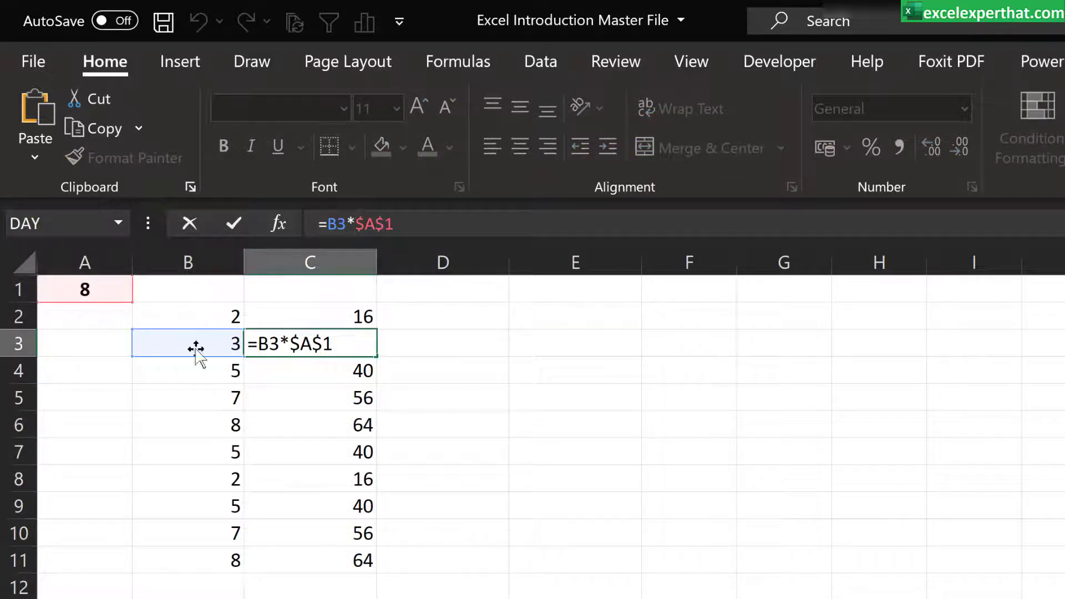
pyautogui.press('Escape')
pyautogui.click(311, 561)
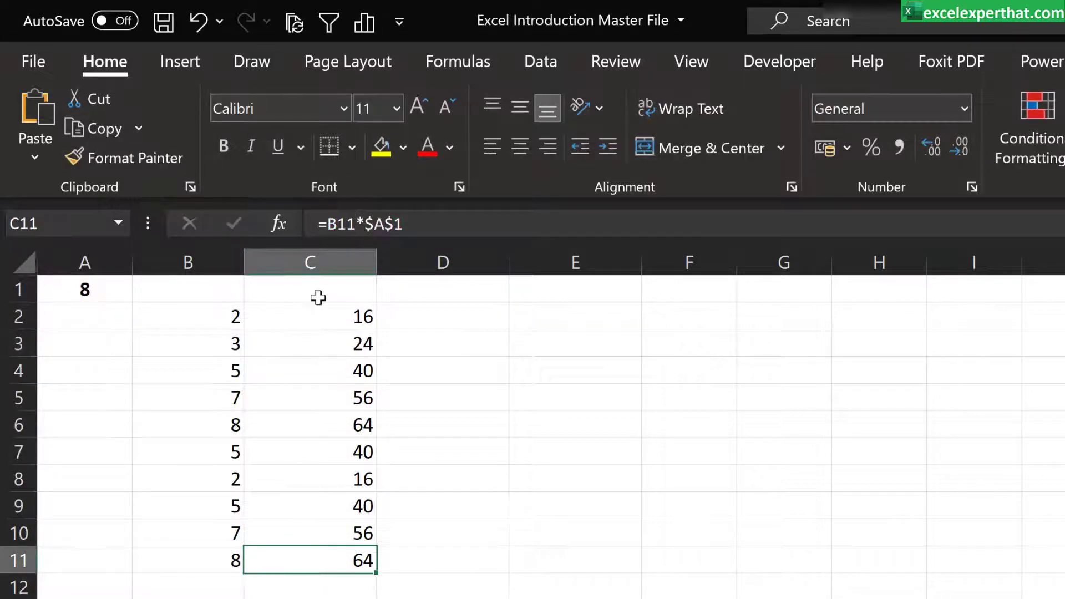
pyautogui.press('F2')
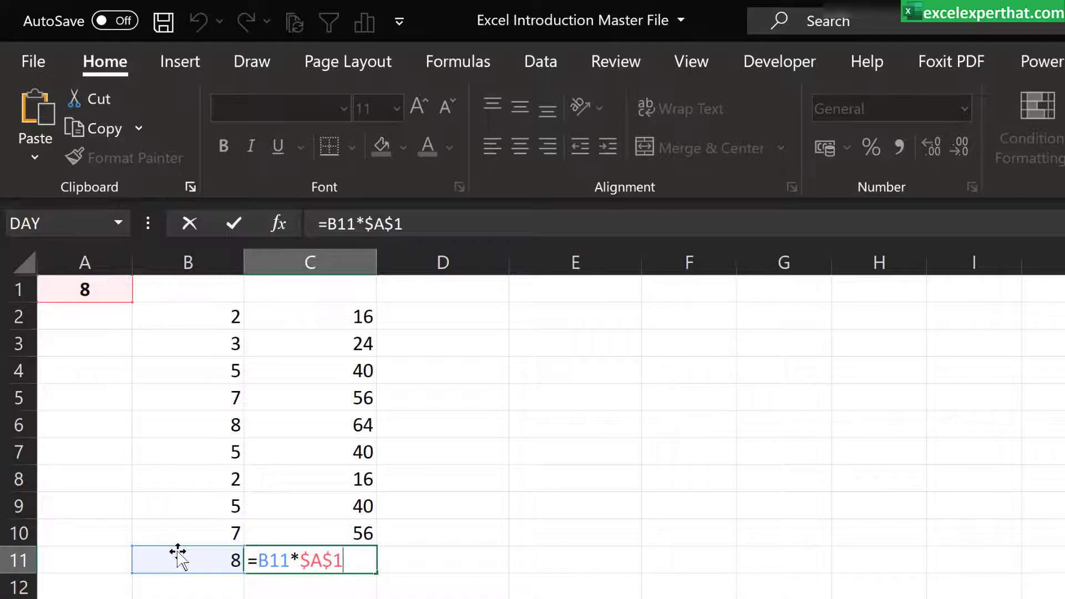
pyautogui.press('Escape')
# Step: Fill the formulas in C2:C11 across to columns D and E and inspect the references in D2 and E2
pyautogui.moveTo(310, 316); pyautogui.dragTo(623, 575)
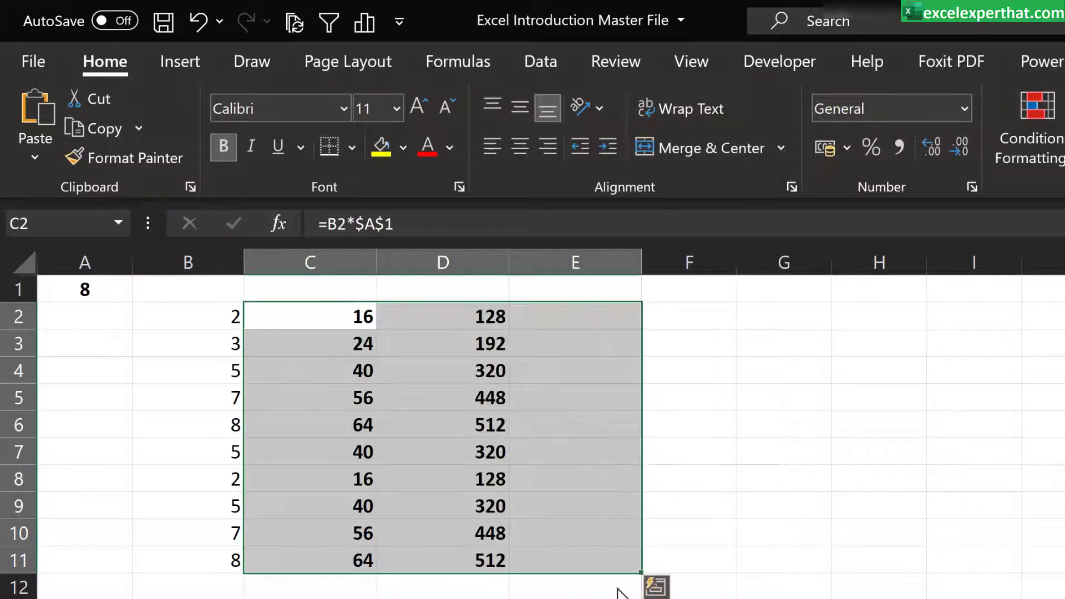
pyautogui.click(567, 598)
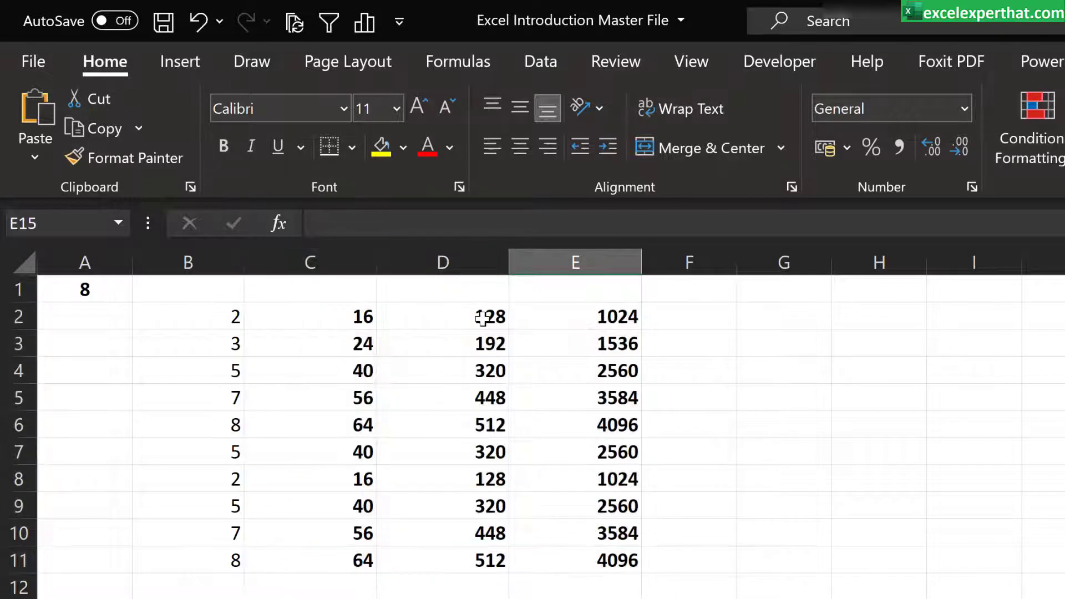
pyautogui.click(481, 318)
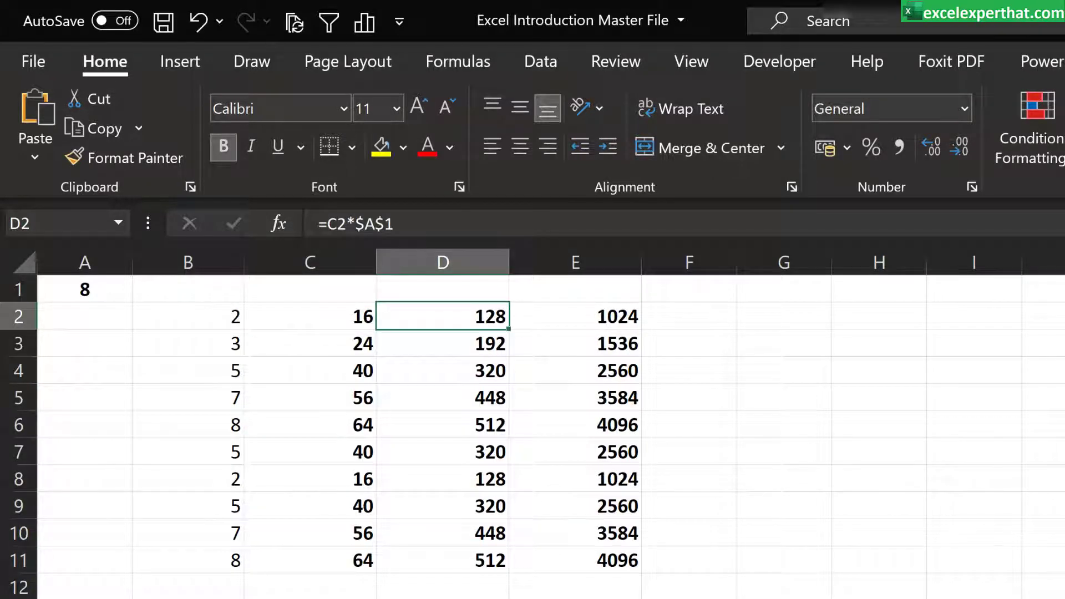
pyautogui.click(375, 225)
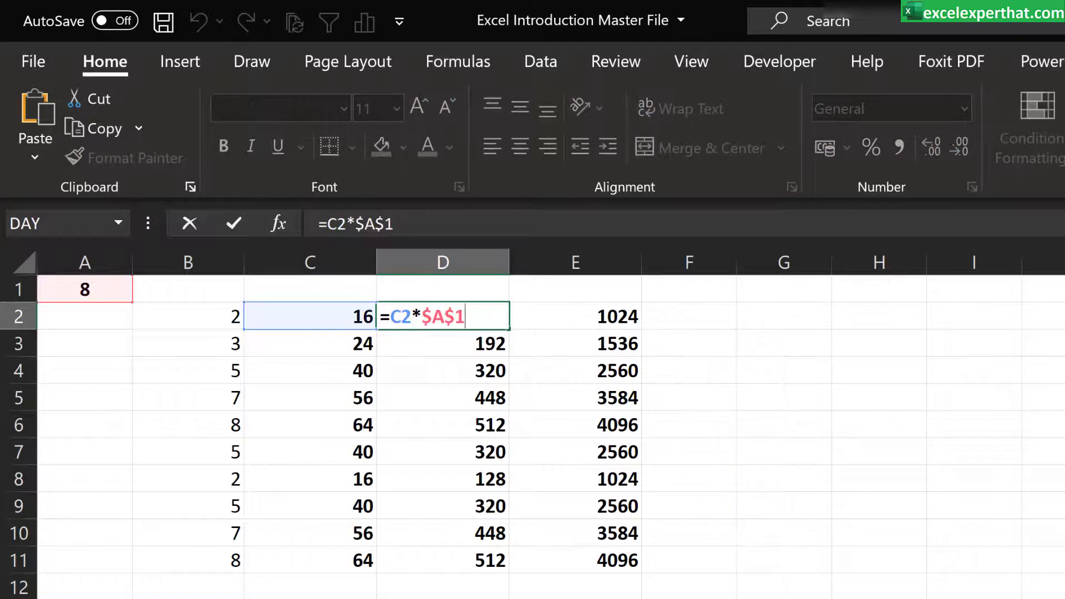
pyautogui.press('F2')
pyautogui.press('Escape')
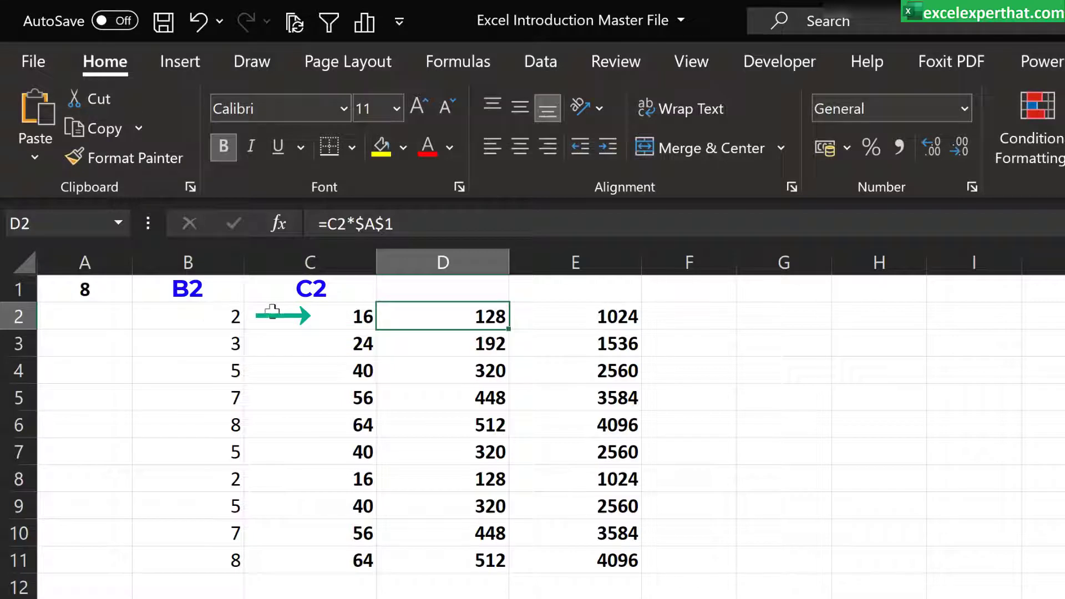
pyautogui.click(554, 314)
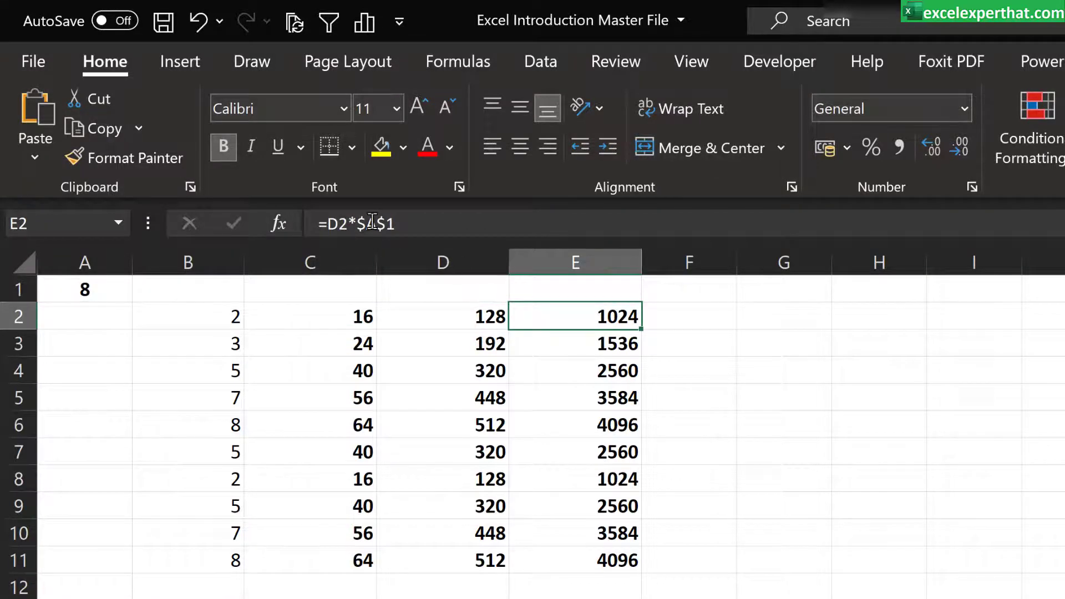
pyautogui.press('F2')
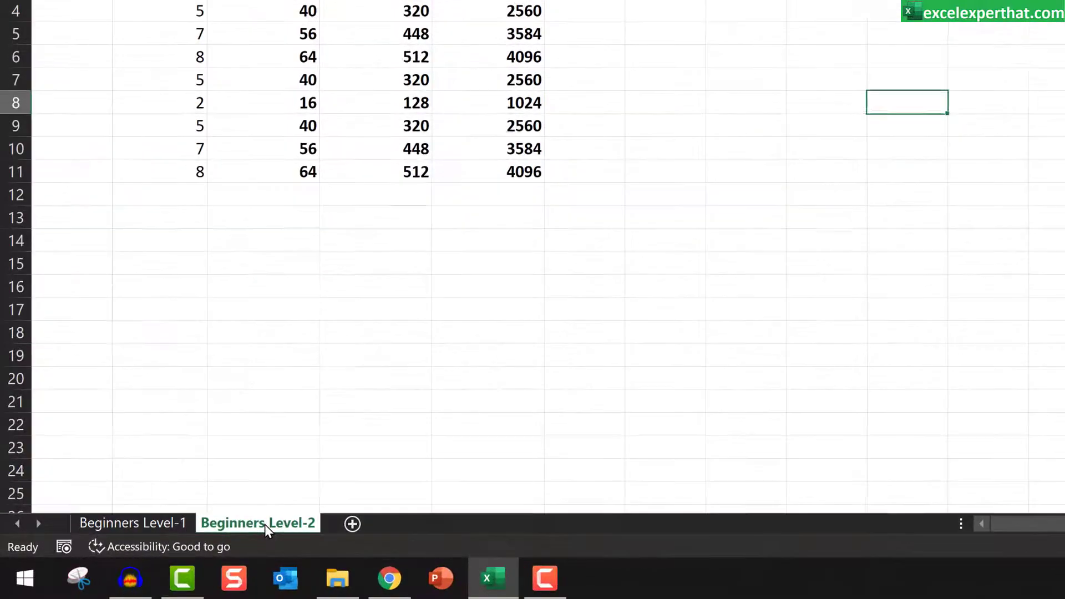
# Step: Create a copy of the Beginners Level-2 sheet in the same workbook, placed before Beginners Level-2
pyautogui.rightClick(264, 524)
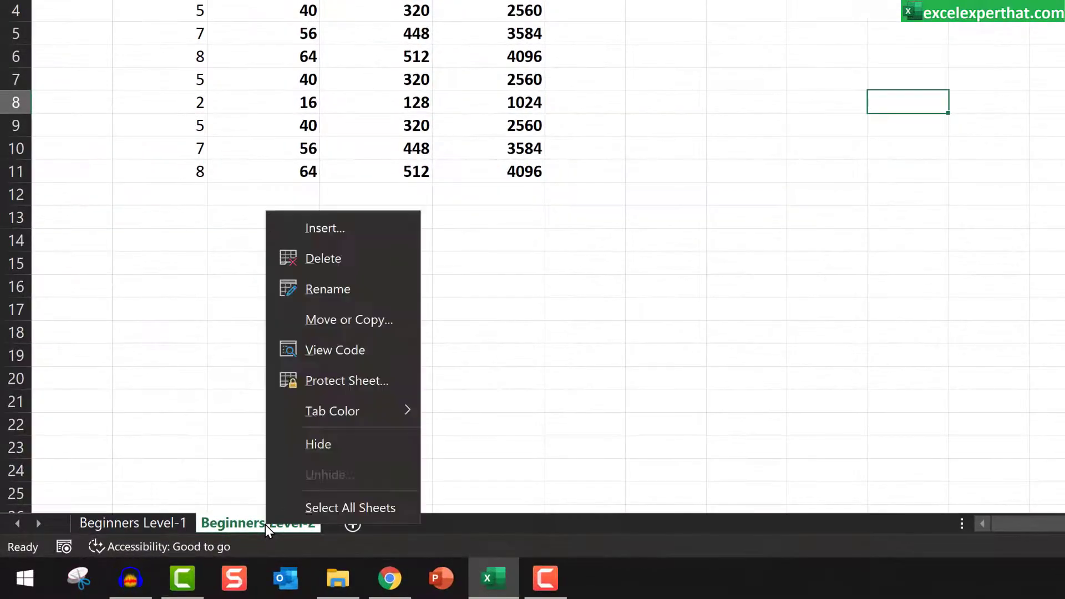
pyautogui.click(355, 326)
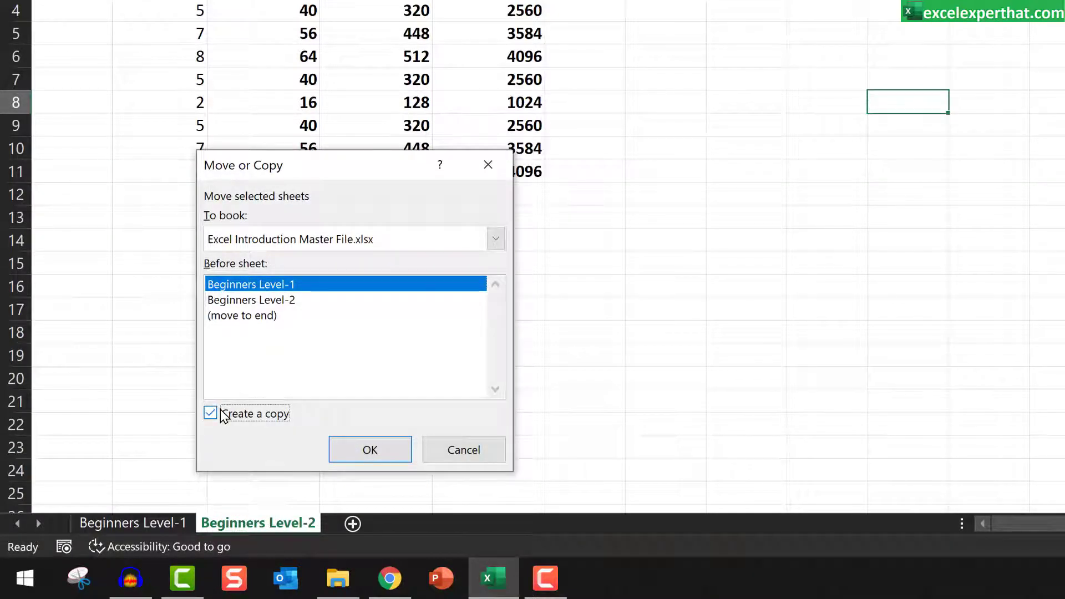
pyautogui.click(221, 414)
pyautogui.click(290, 302)
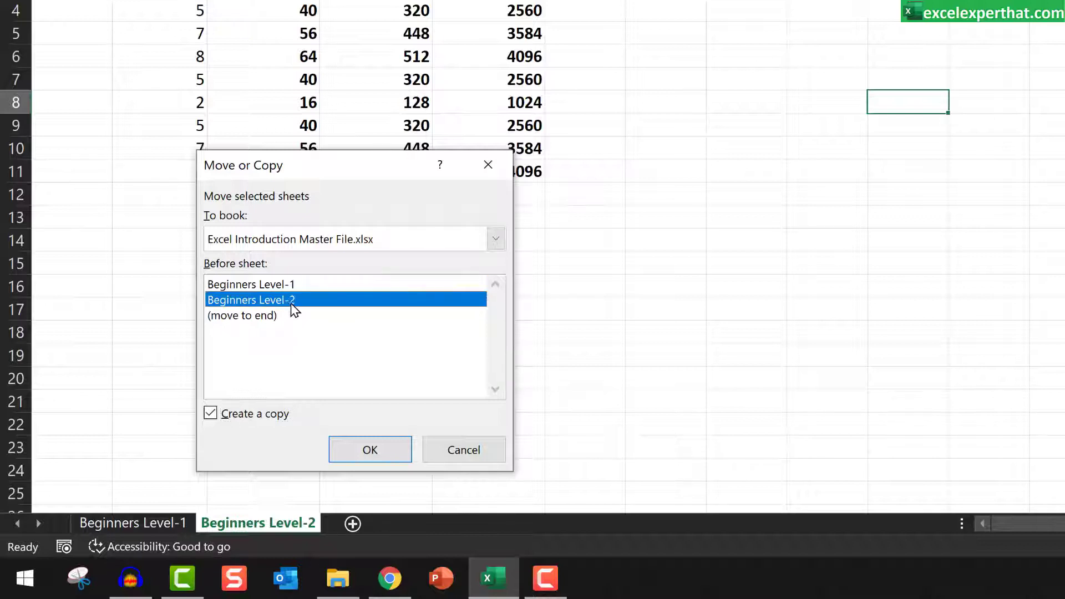
pyautogui.click(362, 455)
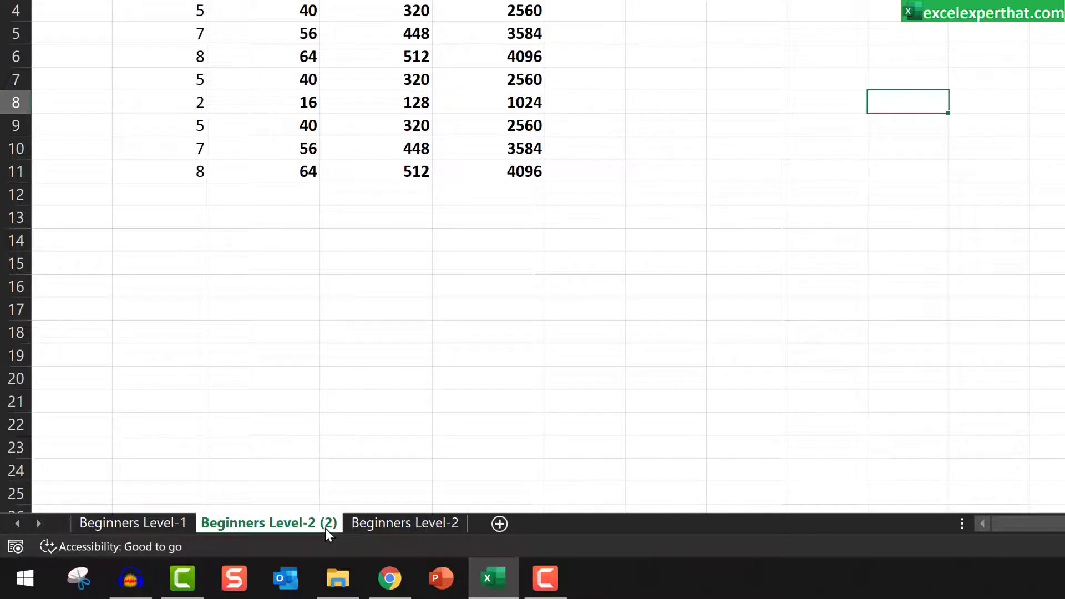
# Step: Rename the copied sheet as Beginners Level-3
pyautogui.rightClick(235, 524)
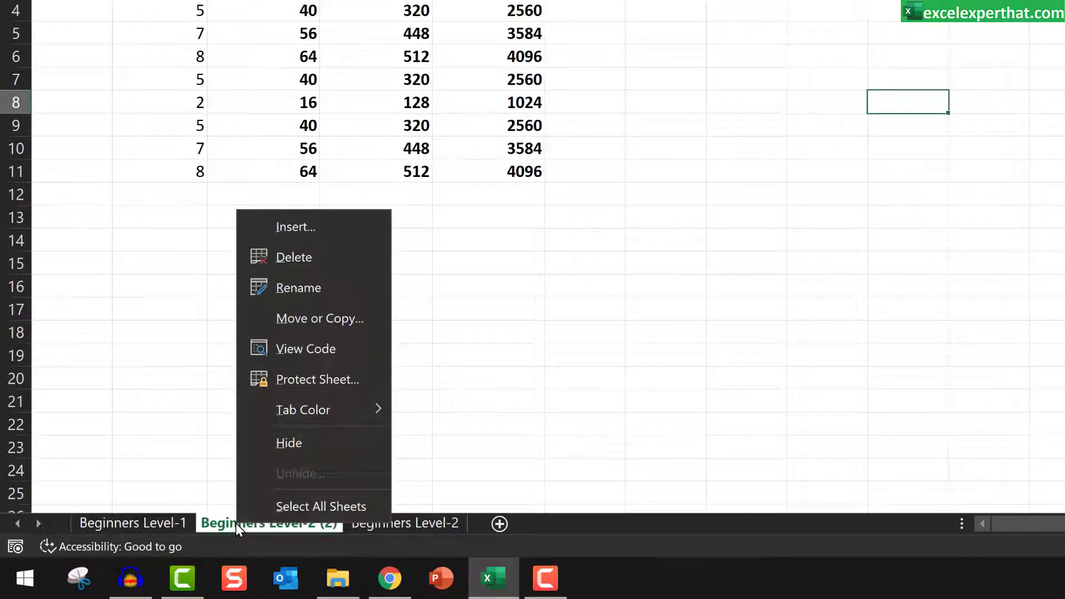
pyautogui.click(324, 284)
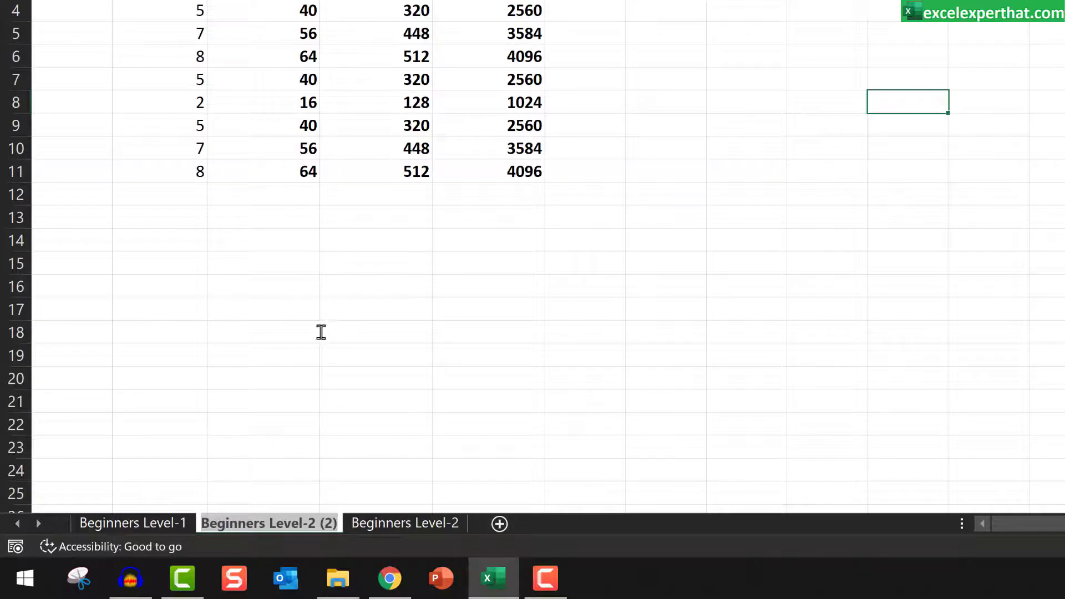
pyautogui.moveTo(308, 524); pyautogui.dragTo(346, 522)
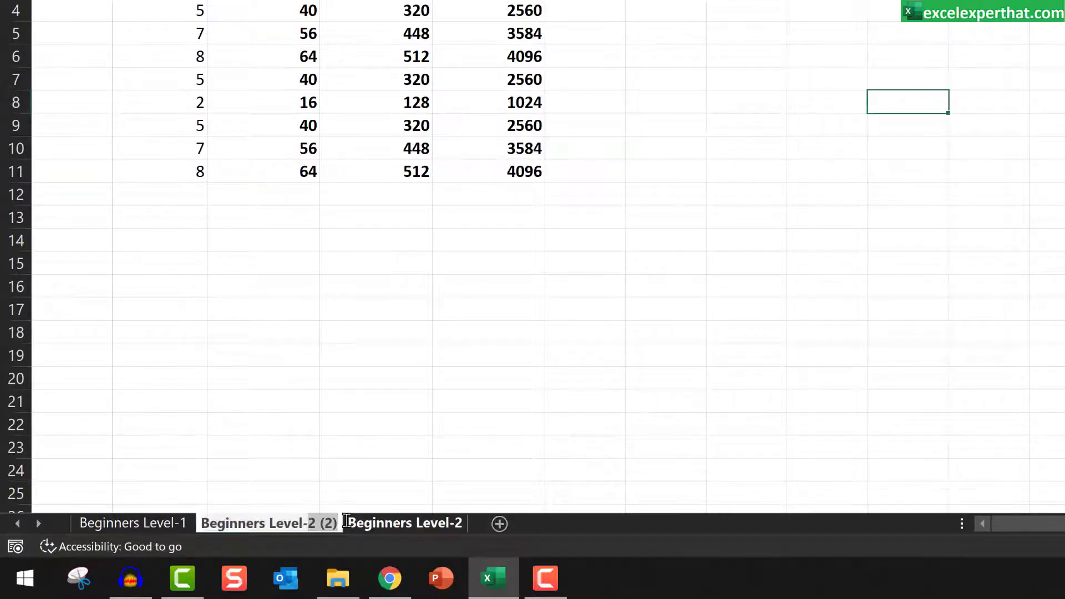
pyautogui.write('3')
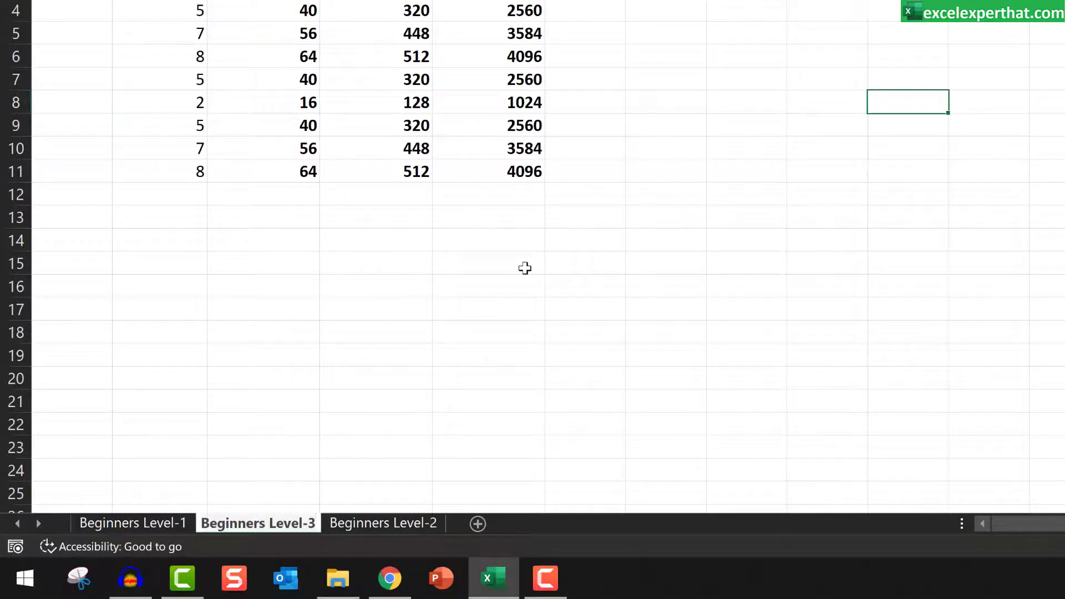
pyautogui.click(524, 268)
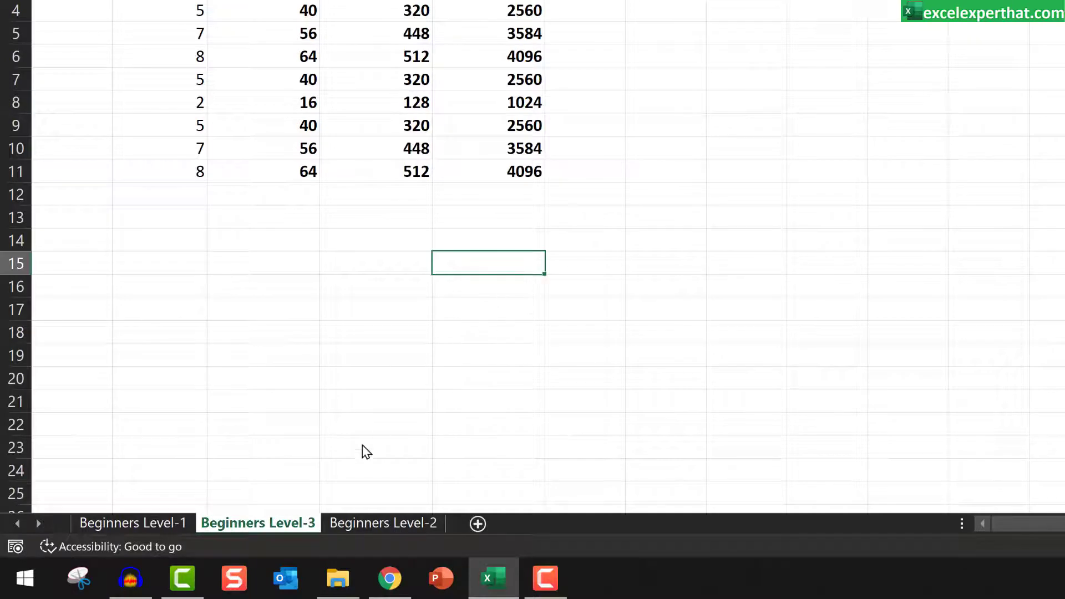
pyautogui.rightClick(285, 527)
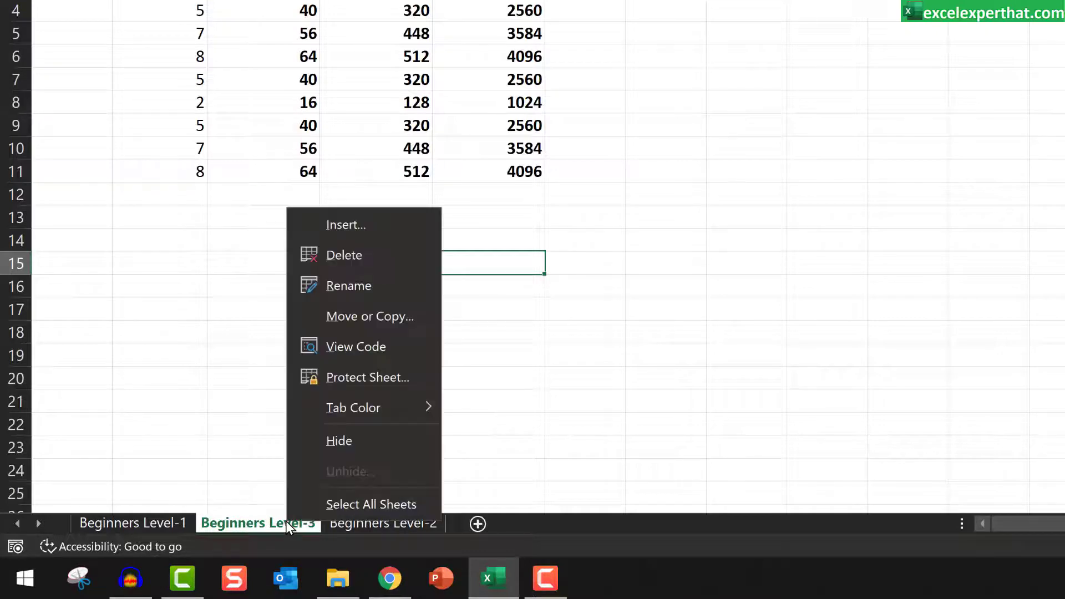
pyautogui.click(404, 227)
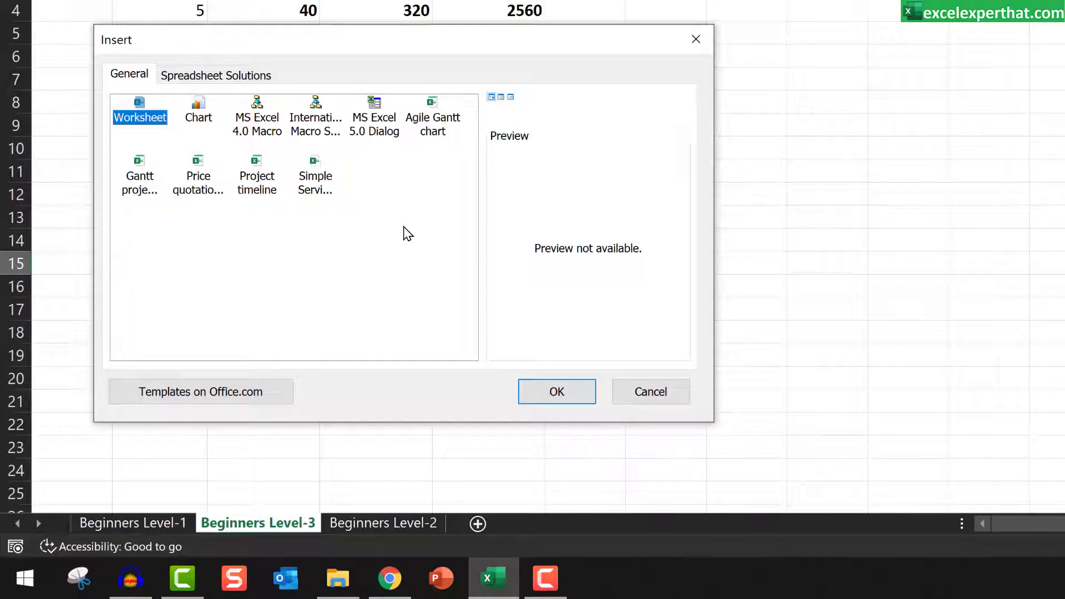
pyautogui.click(633, 394)
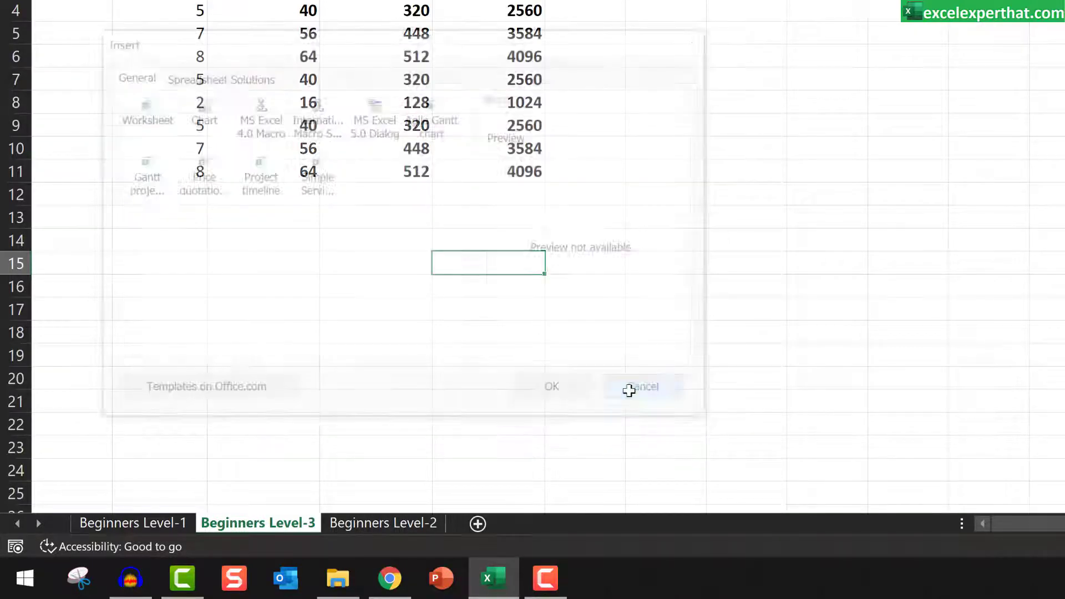
# Step: Move the Beginners Level-3 sheet to a new workbook and return to the original workbook
pyautogui.rightClick(293, 523)
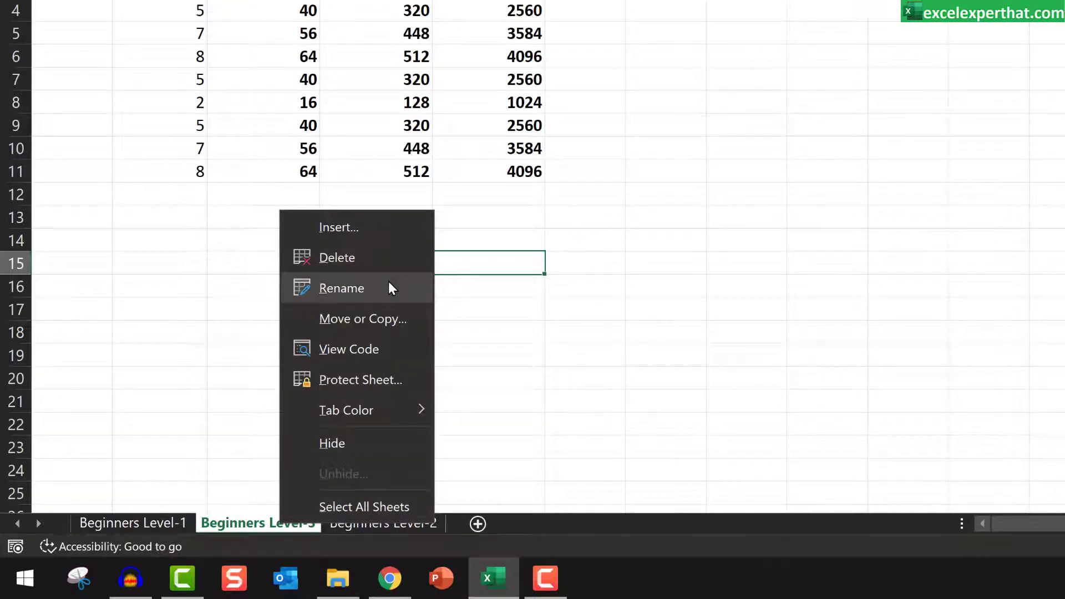
pyautogui.press('Down')
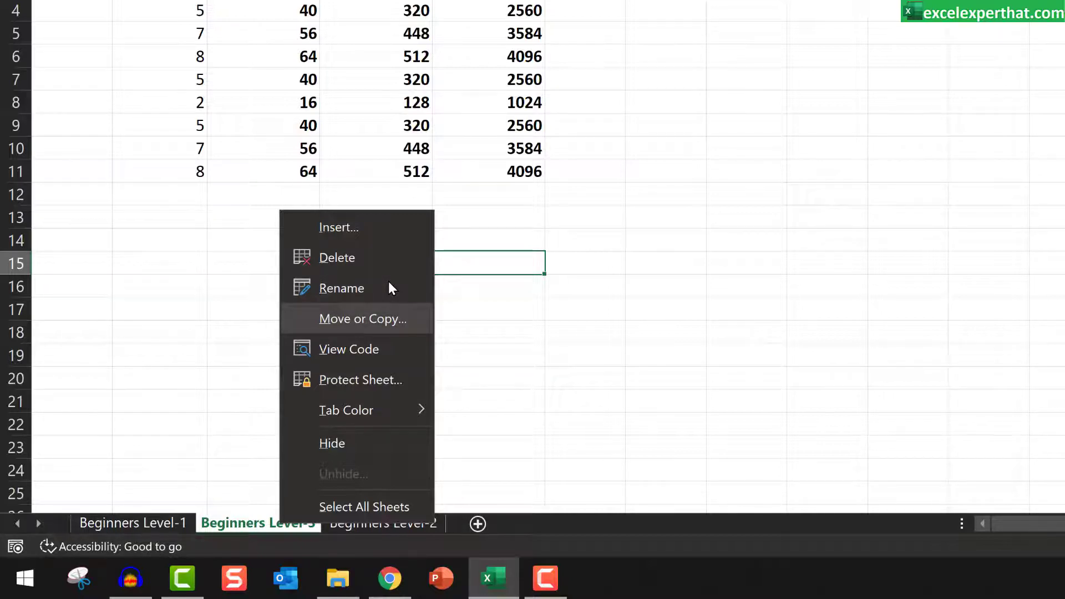
pyautogui.click(413, 320)
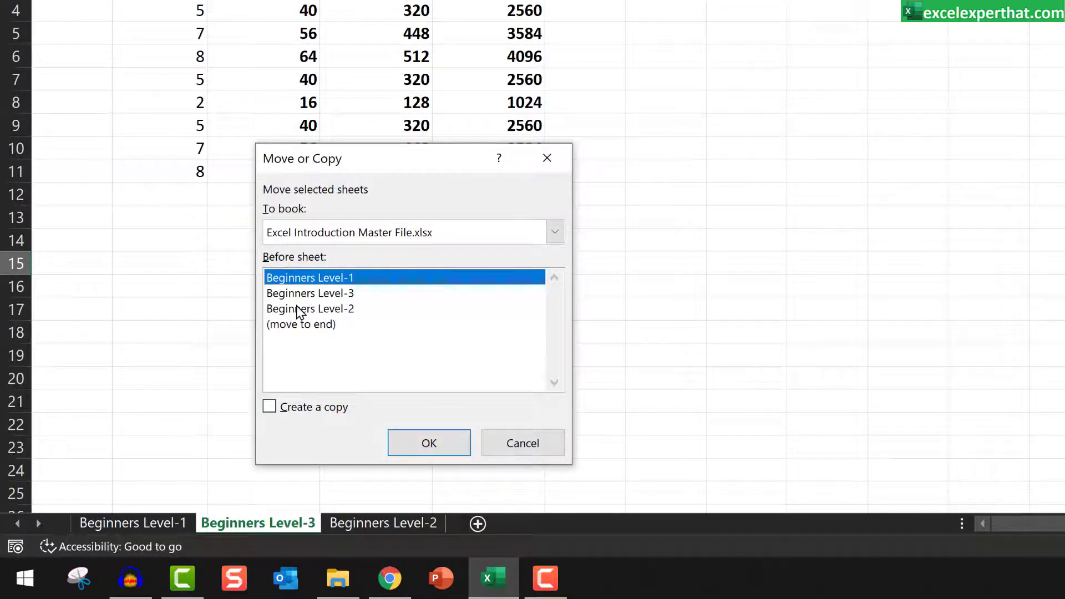
pyautogui.click(320, 294)
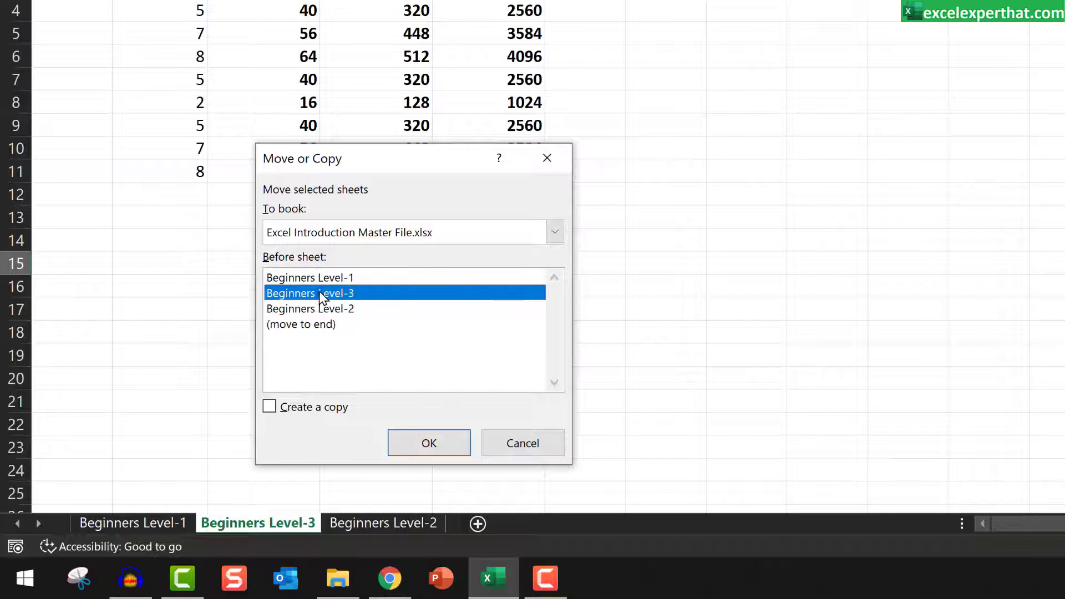
pyautogui.click(405, 233)
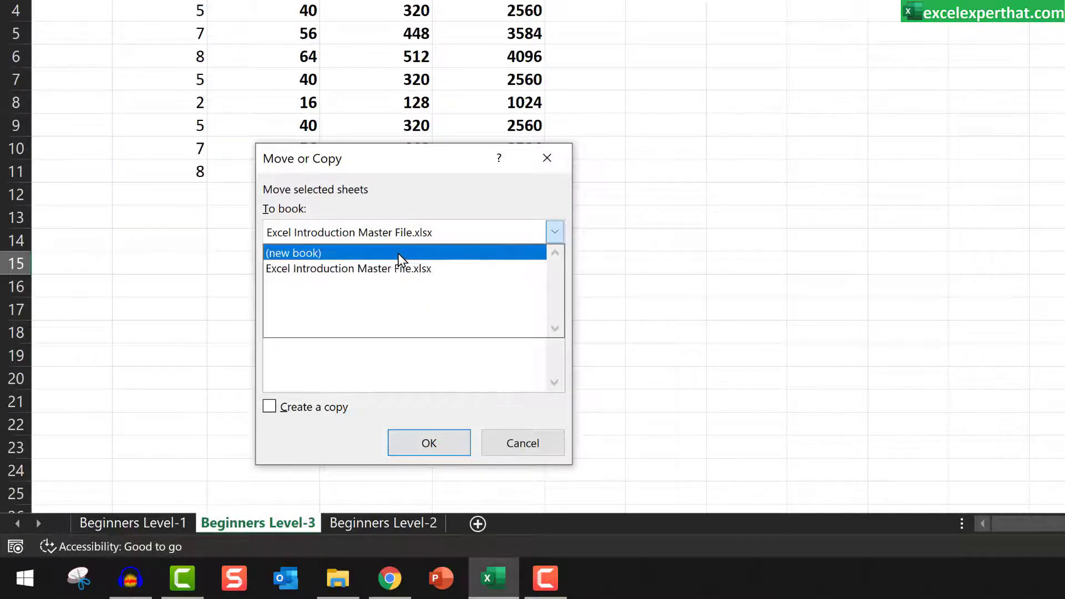
pyautogui.click(401, 259)
pyautogui.click(425, 444)
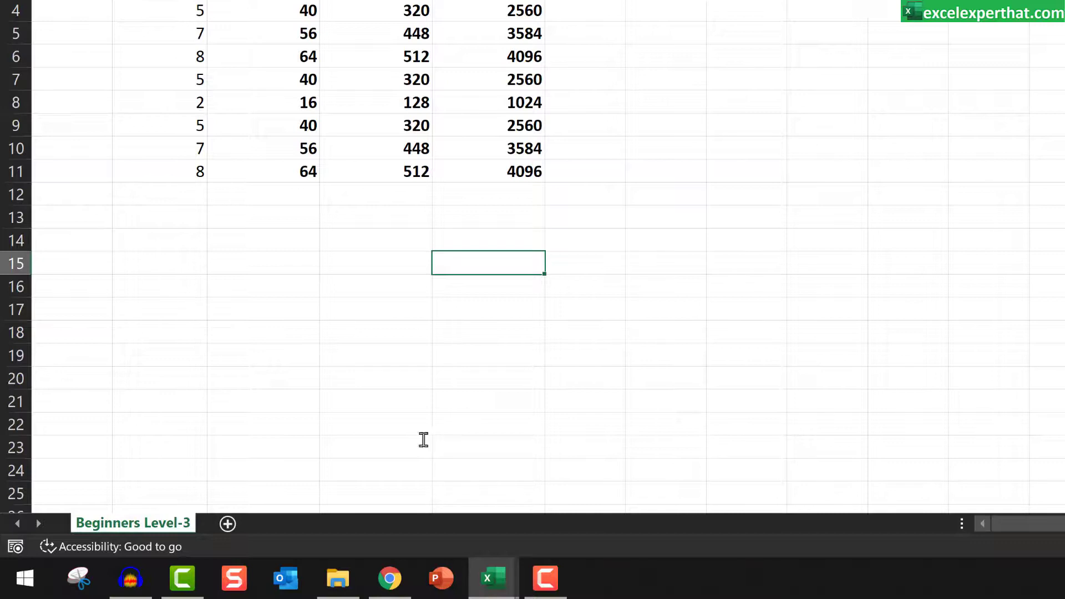
pyautogui.hotkey('ctrl', 'pageup')
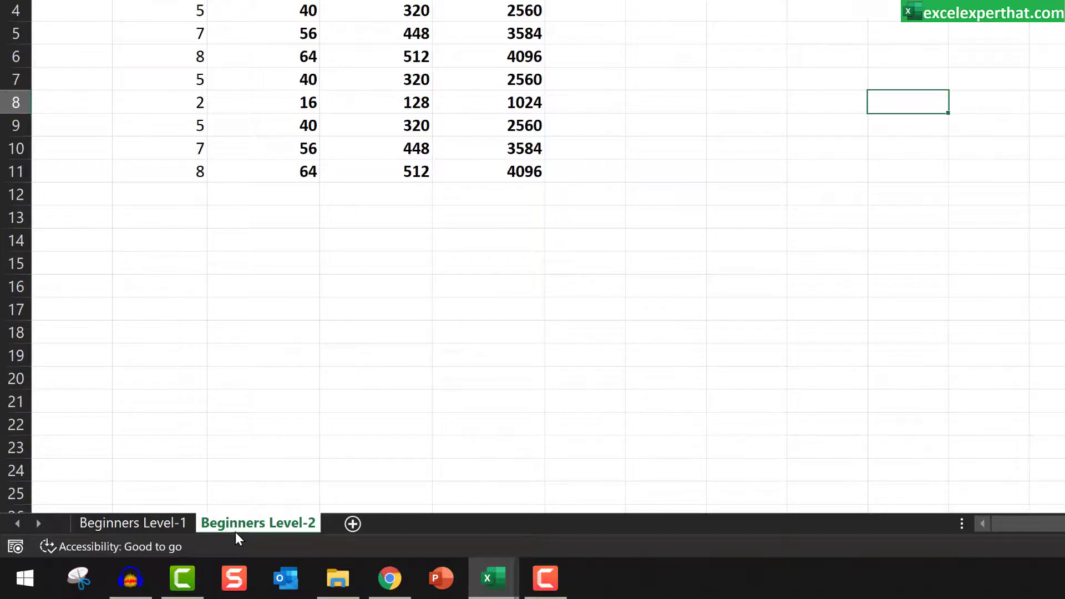
# Step: Try to protect the Beginners Level-2 sheet by entering the password to unprotect it, and cancel at the password confirmation
pyautogui.rightClick(252, 526)
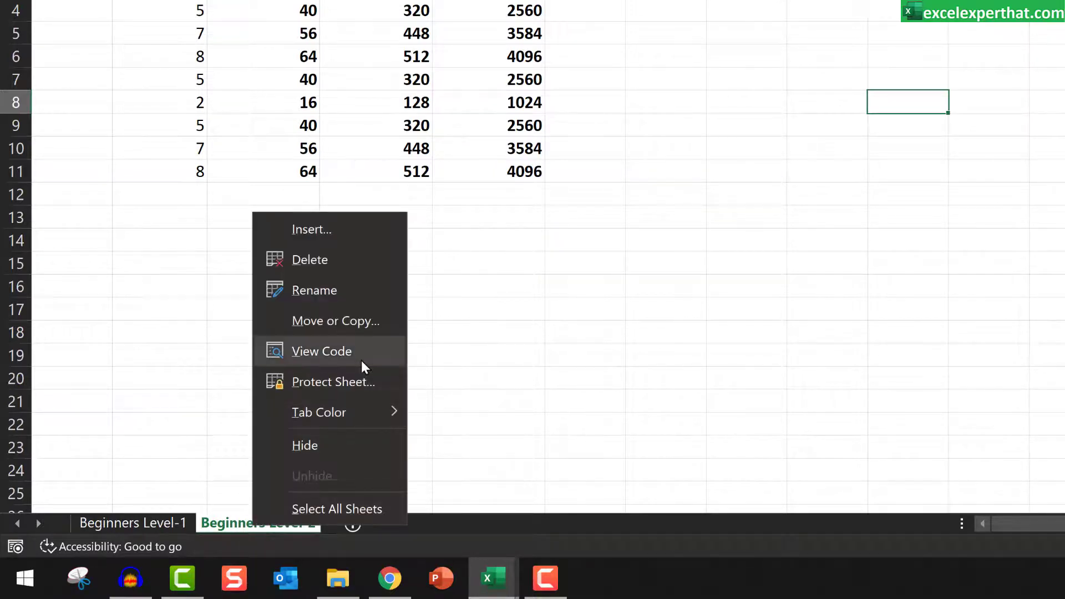
pyautogui.press('Down')
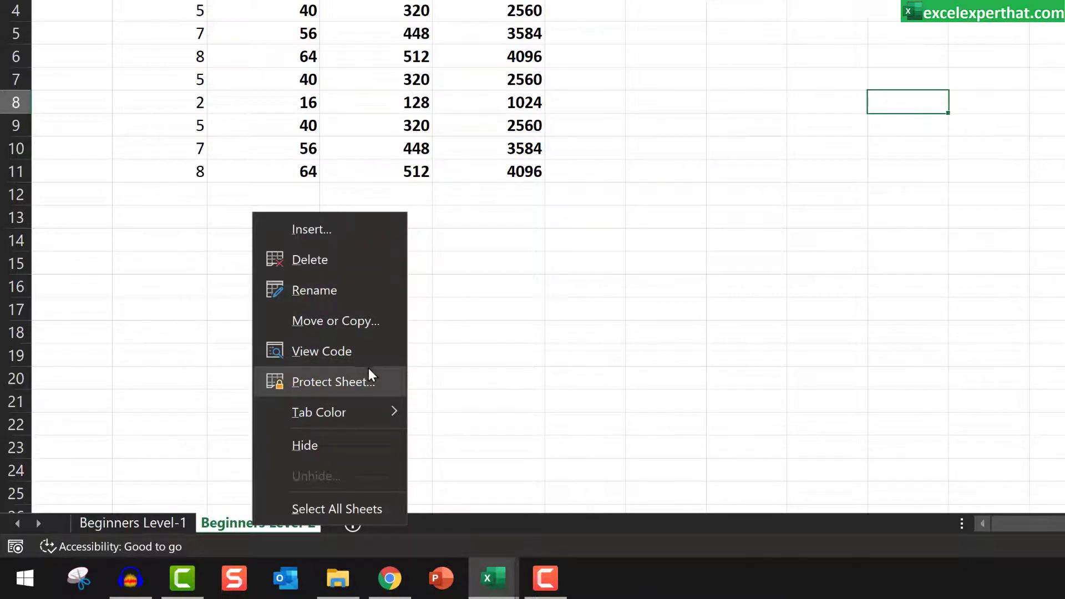
pyautogui.click(380, 383)
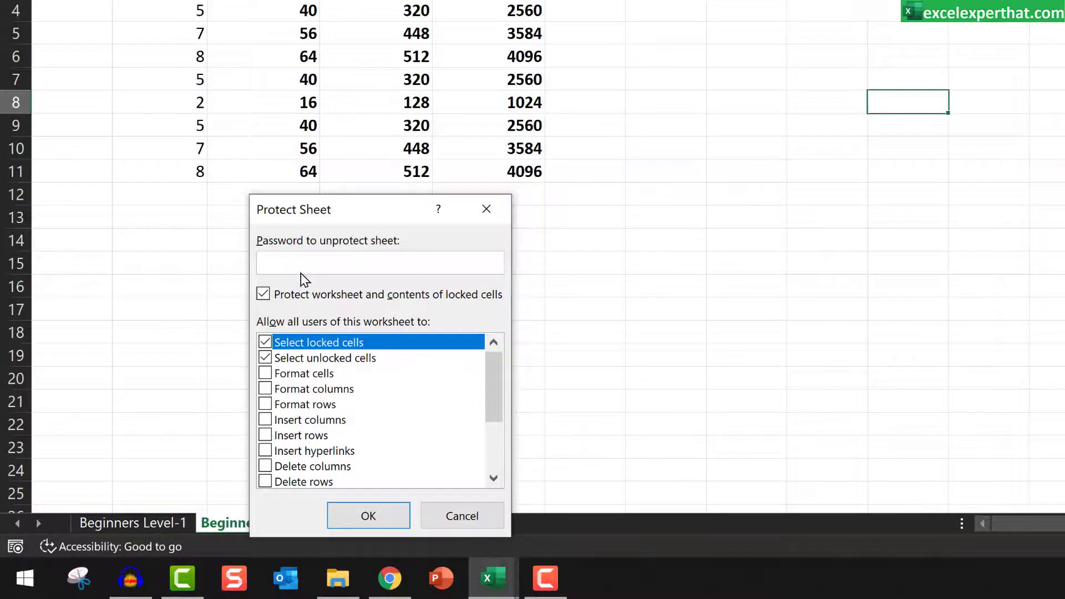
pyautogui.write('password')
pyautogui.click(373, 520)
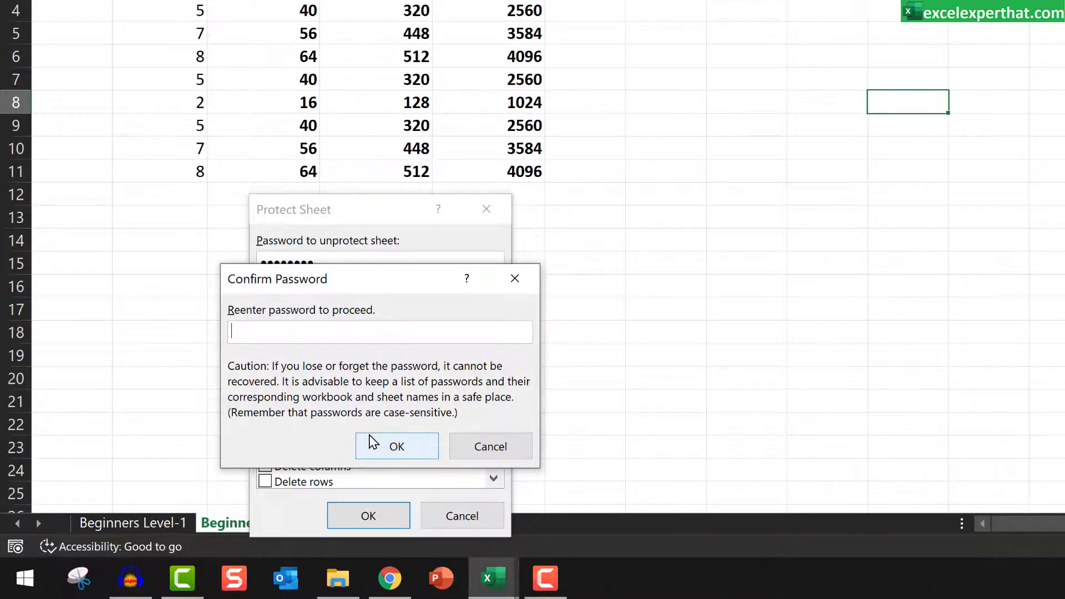
pyautogui.click(473, 445)
pyautogui.click(459, 517)
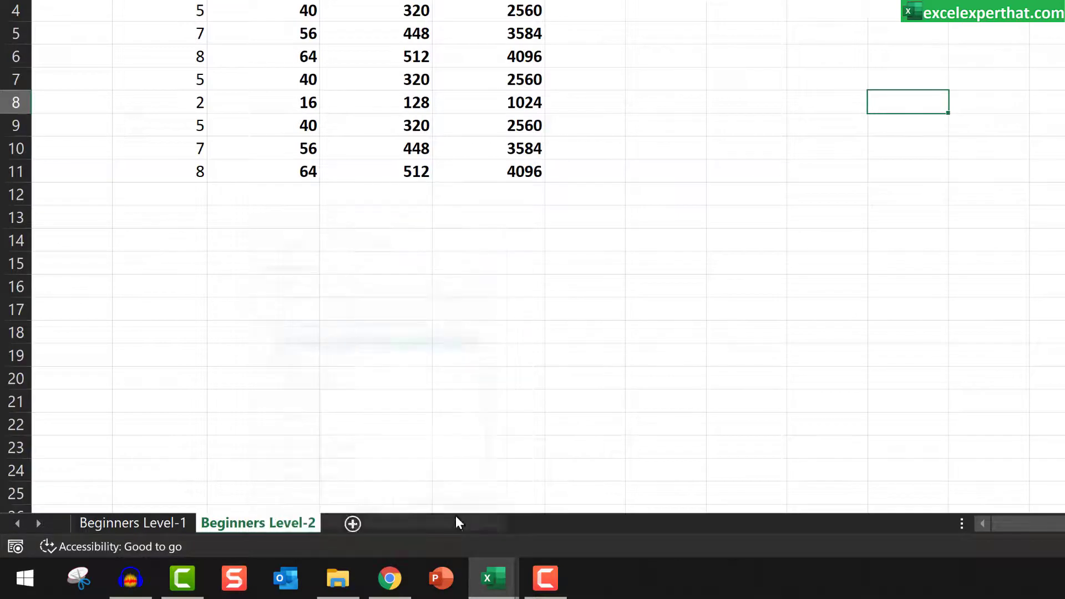
# Step: Set the Beginners Level-2 tab color to standard yellow and switch to Beginners Level-1 to check it
pyautogui.rightClick(245, 522)
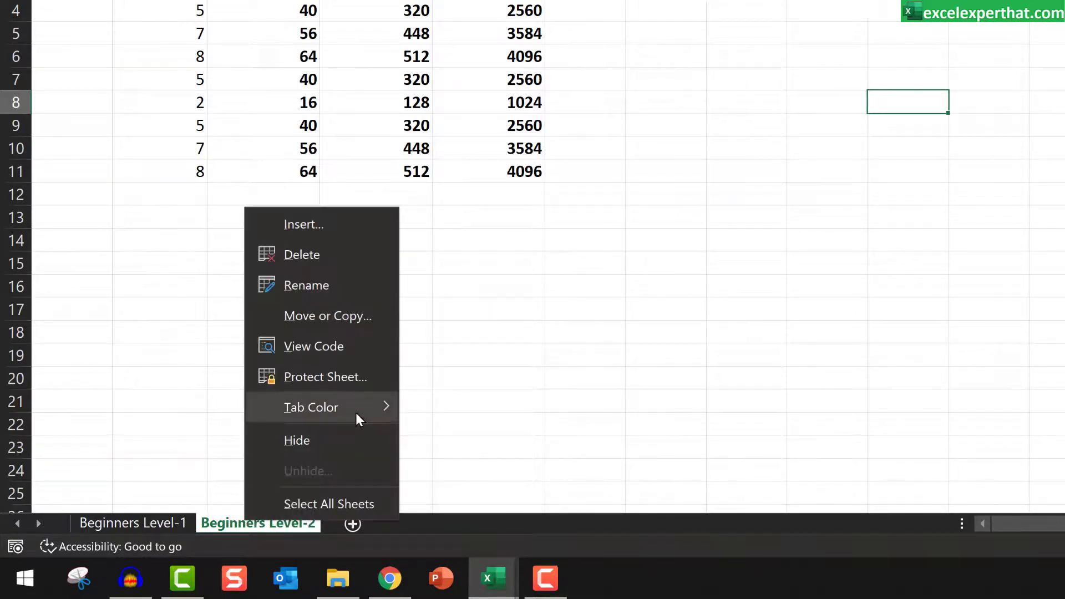
pyautogui.moveTo(356, 412)
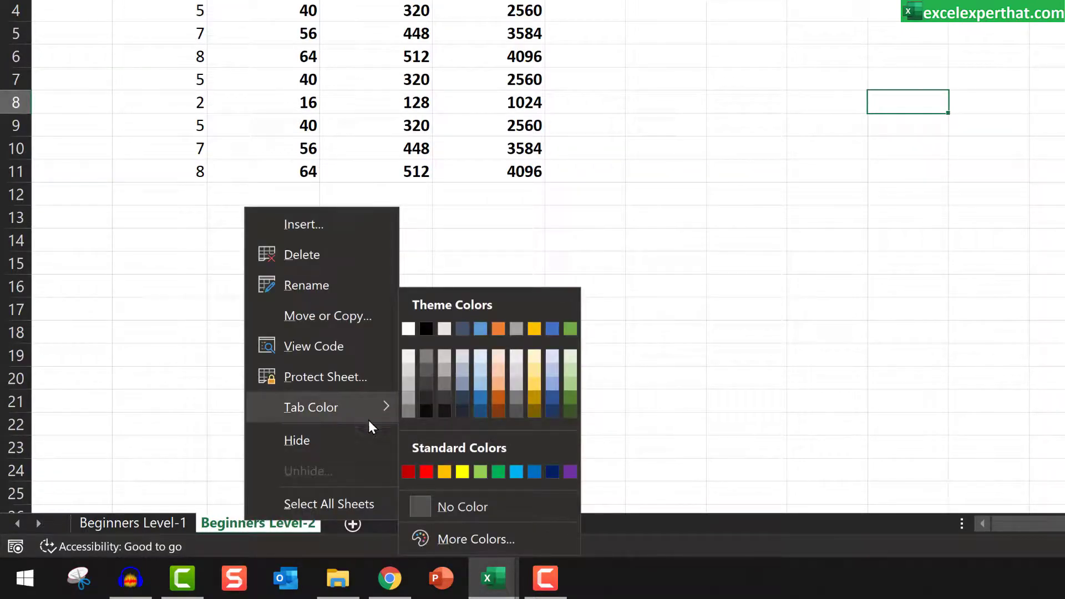
pyautogui.click(457, 472)
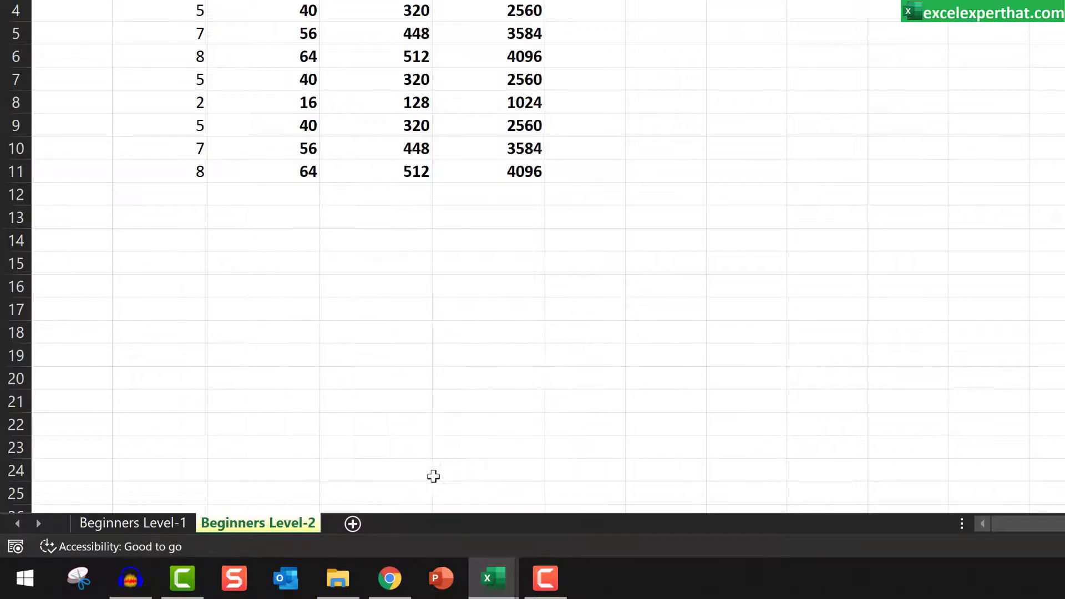
pyautogui.click(161, 523)
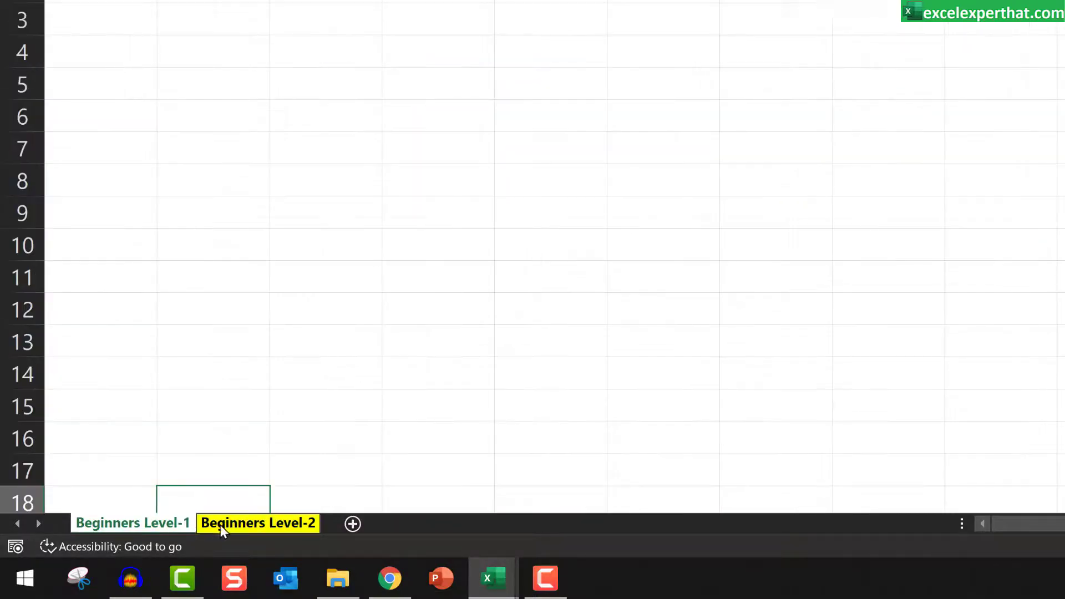
# Step: Select all sheets in the workbook, starting from the Beginners Level-2 sheet
pyautogui.rightClick(279, 527)
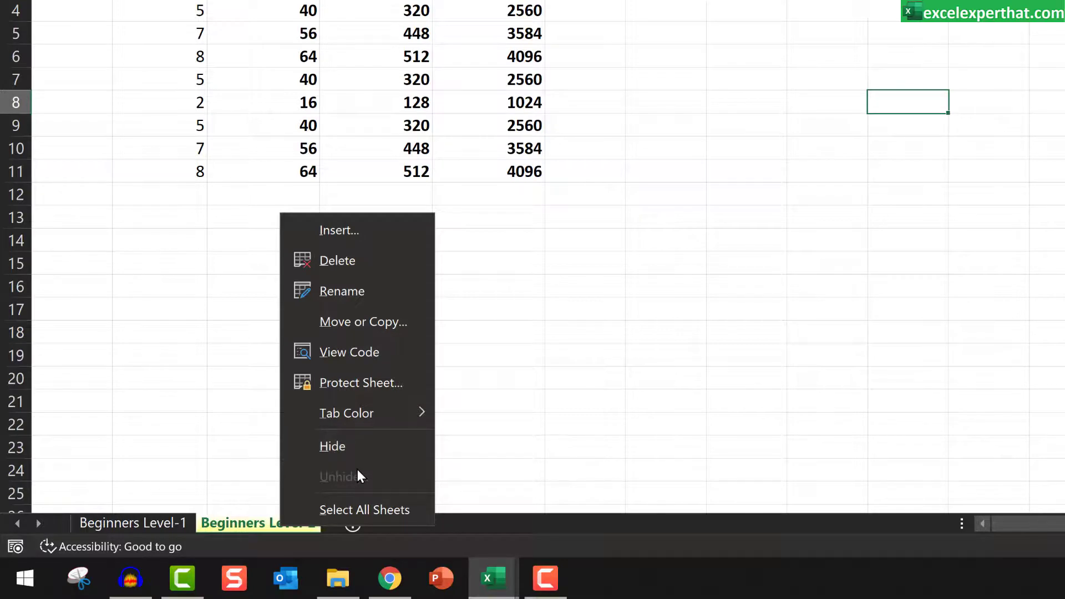
pyautogui.click(364, 510)
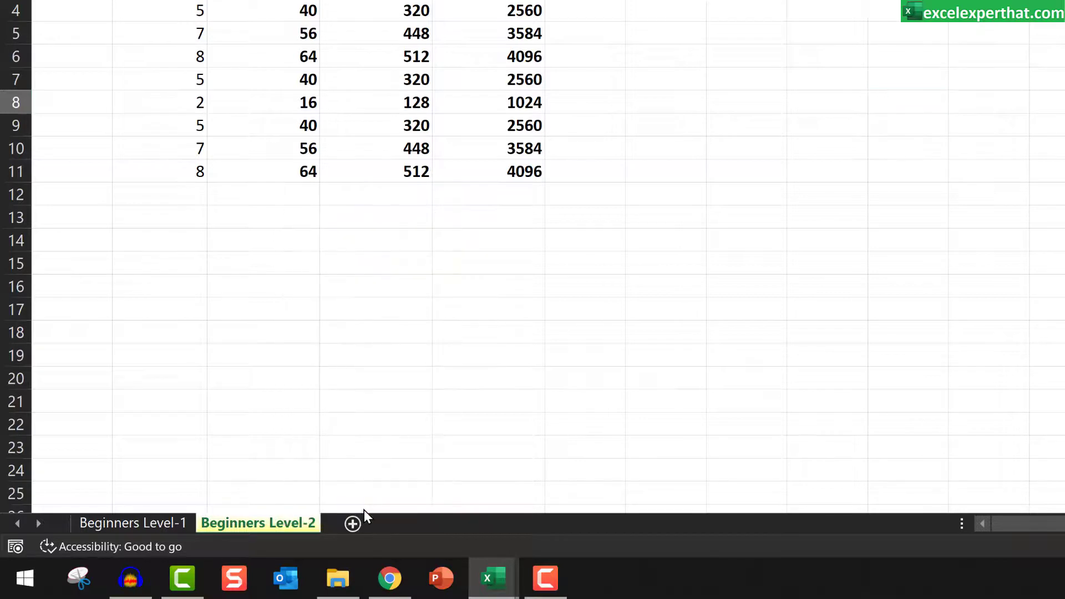